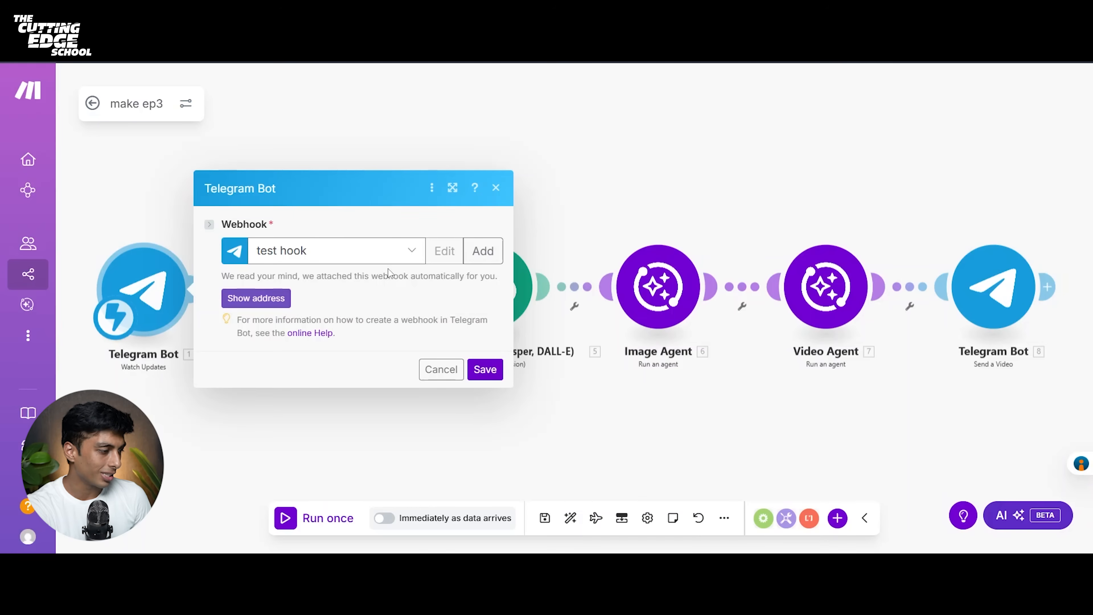
Step: Open the forms for adding a webhook and a Telegram Bot connection from the Watch Updates trigger
{"action": "left_click", "coordinate": [482, 251]}
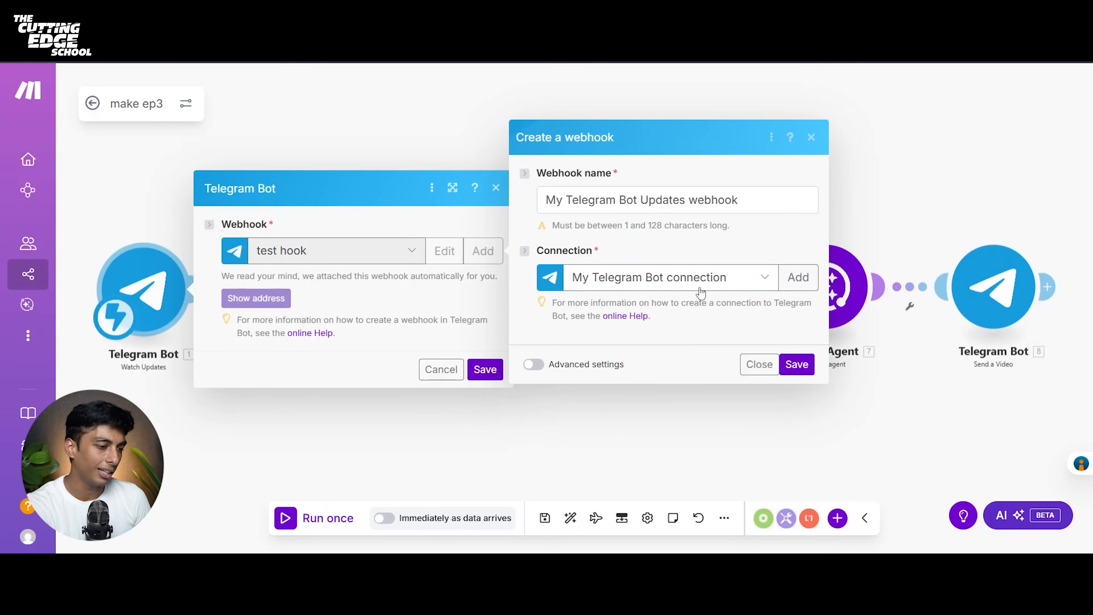
{"action": "left_click", "coordinate": [797, 278]}
{"action": "left_click", "coordinate": [525, 312]}
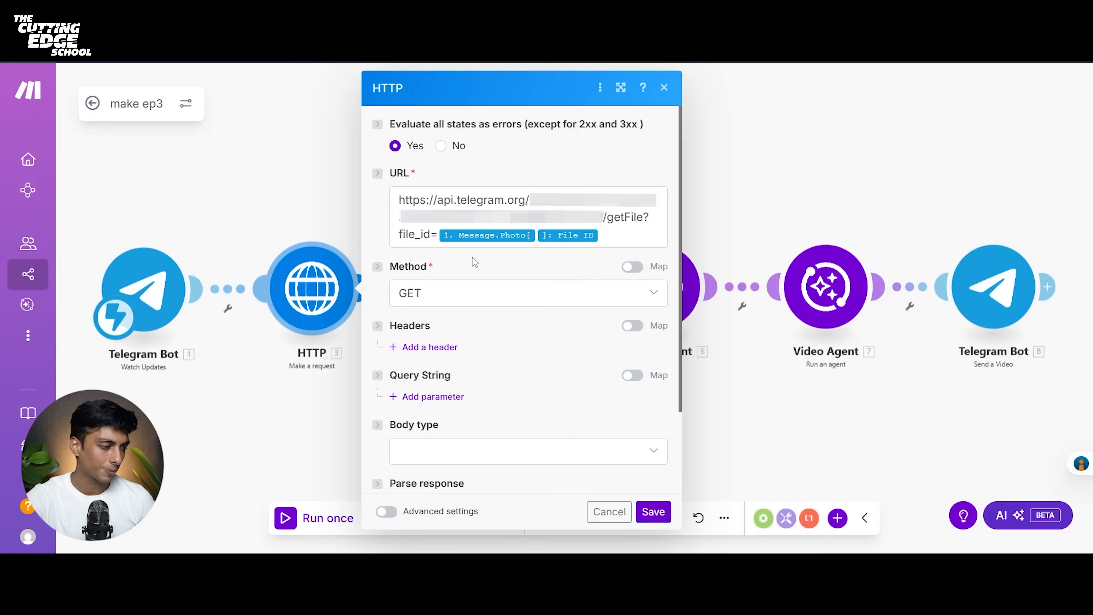
Step: Highlight the getFile request URL and its bot token part in the HTTP module, and save the module
{"action": "left_click_drag", "start_coordinate": [399, 199], "coordinate": [612, 232]}
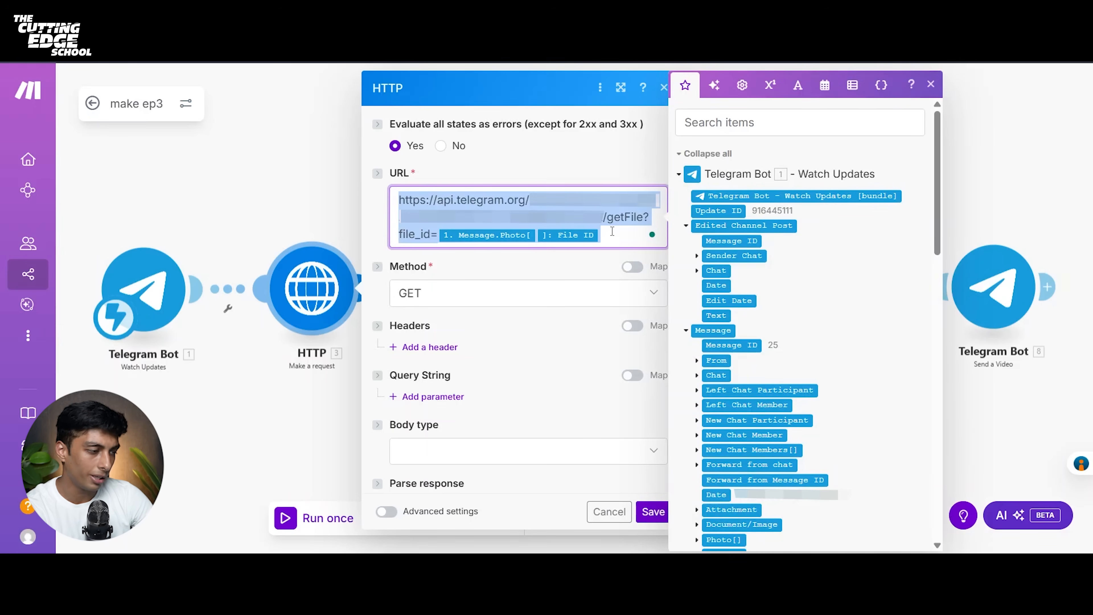
{"action": "left_click", "coordinate": [612, 231]}
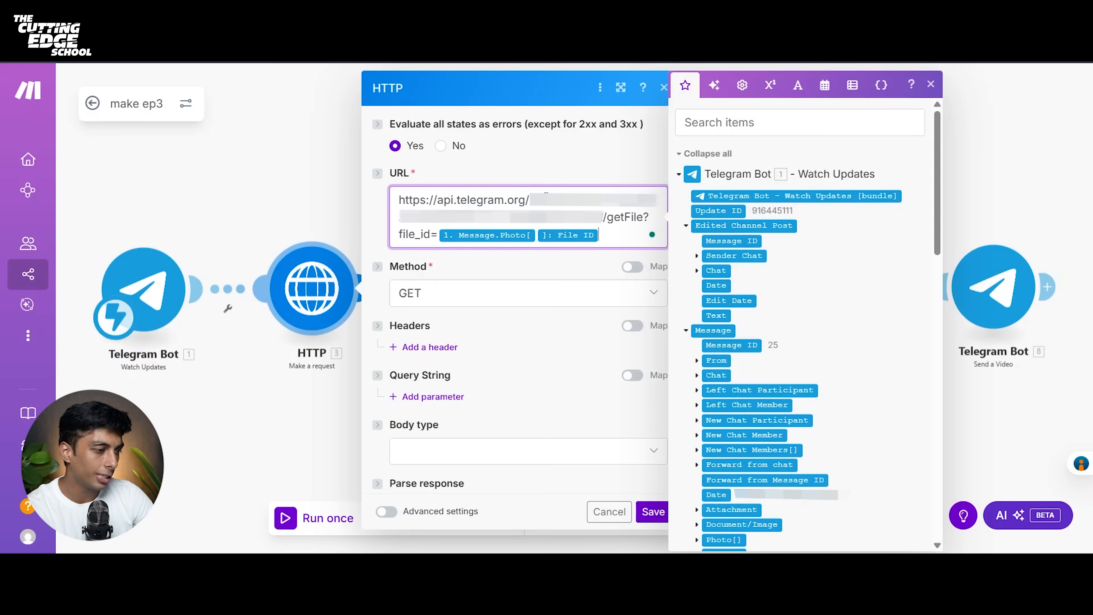
{"action": "left_click_drag", "start_coordinate": [546, 203], "coordinate": [602, 217]}
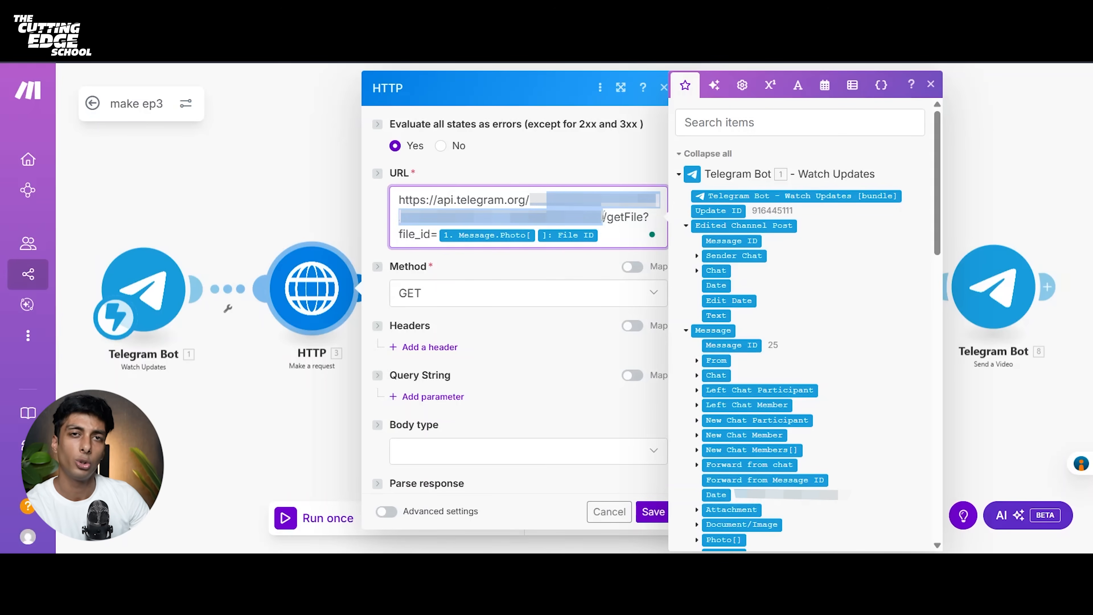
{"action": "left_click", "coordinate": [653, 513]}
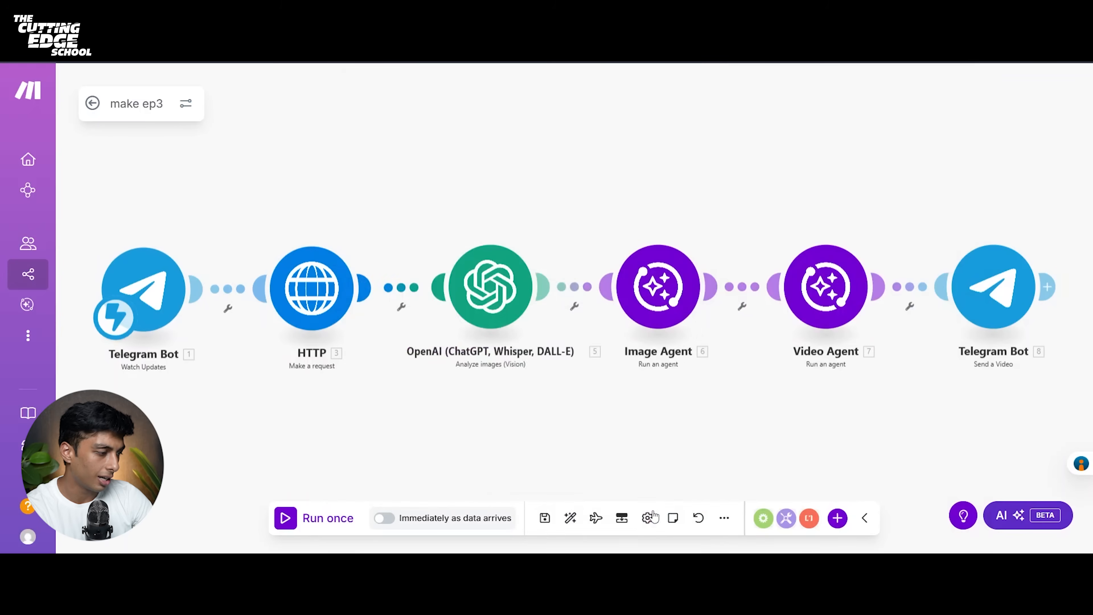
Step: Review the image analysis prompt and the Telegram file URL for Image 1 in the OpenAI module
{"action": "left_click", "coordinate": [479, 318]}
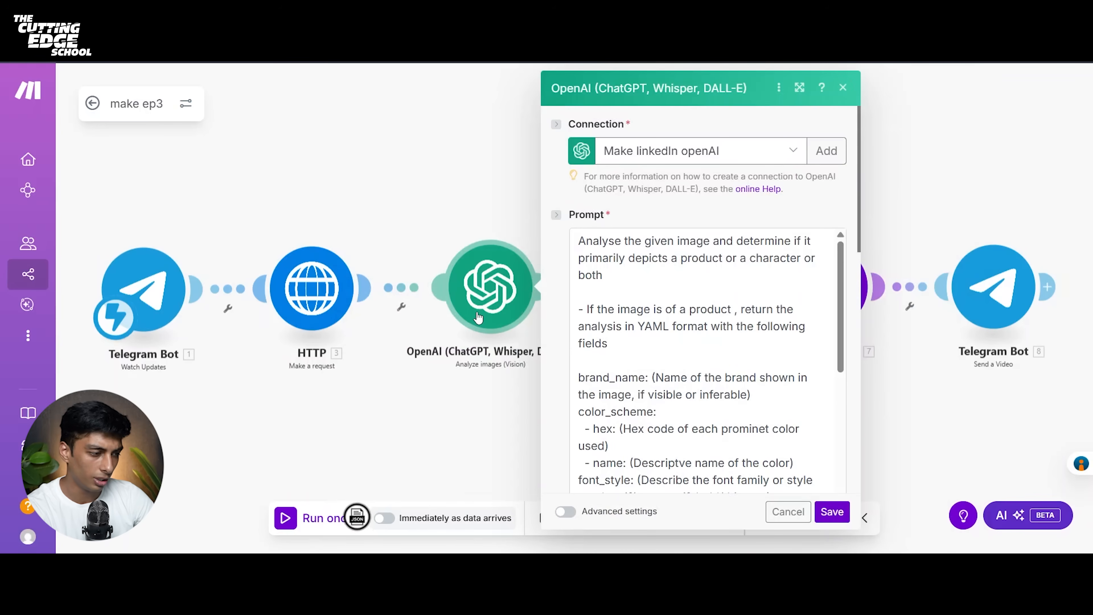
{"action": "scroll", "coordinate": [660, 292], "scroll_direction": "down", "scroll_amount": 10}
{"action": "scroll", "coordinate": [660, 291], "scroll_direction": "down", "scroll_amount": 10}
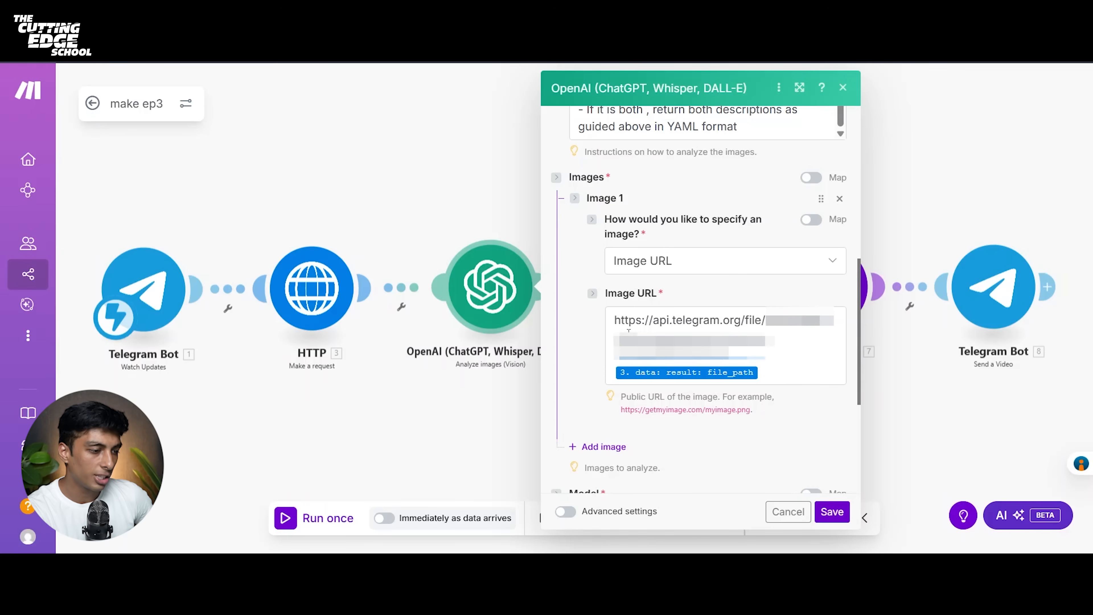
{"action": "left_click_drag", "start_coordinate": [784, 320], "coordinate": [721, 356]}
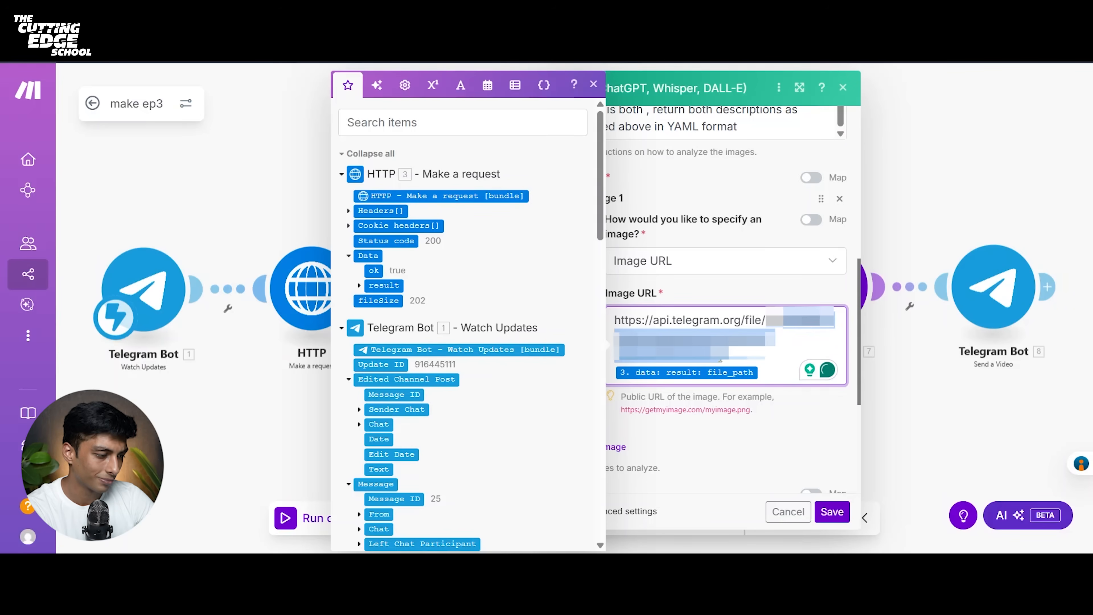
{"action": "scroll", "coordinate": [728, 302], "scroll_direction": "up", "scroll_amount": 10}
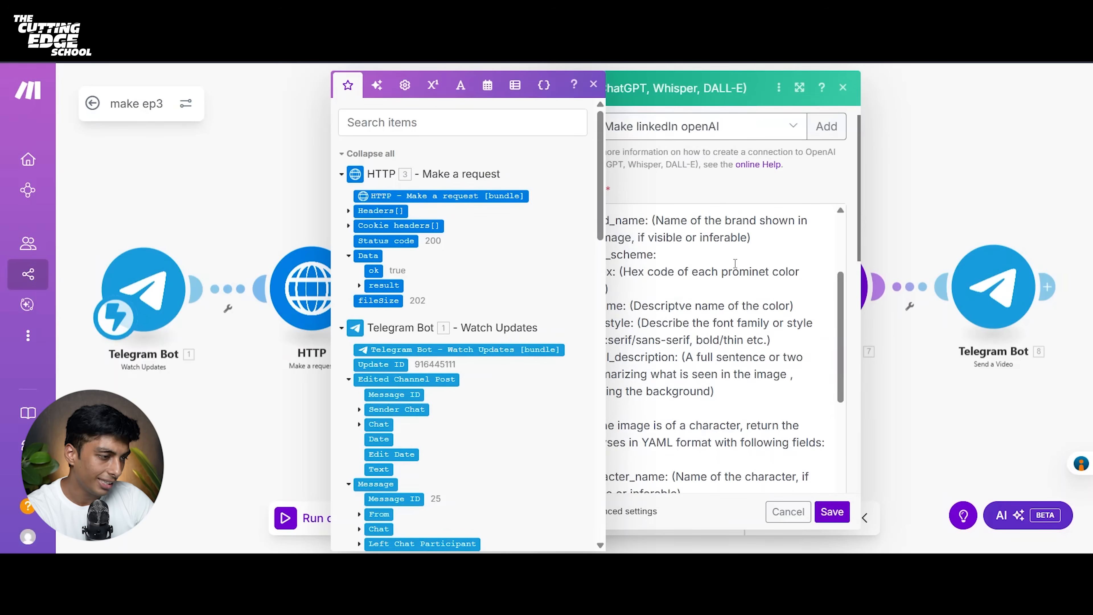
{"action": "left_click", "coordinate": [733, 192]}
{"action": "scroll", "coordinate": [734, 193], "scroll_direction": "up", "scroll_amount": 1}
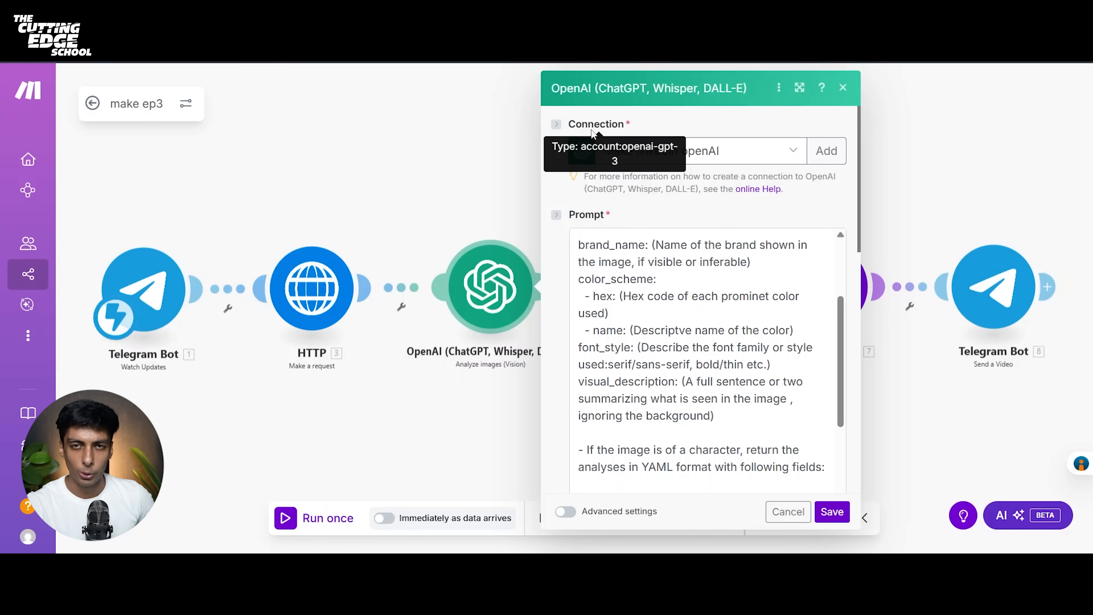
Step: View the API key field for a new OpenAI connection, close that form without adding one, and save the OpenAI module
{"action": "left_click", "coordinate": [820, 150]}
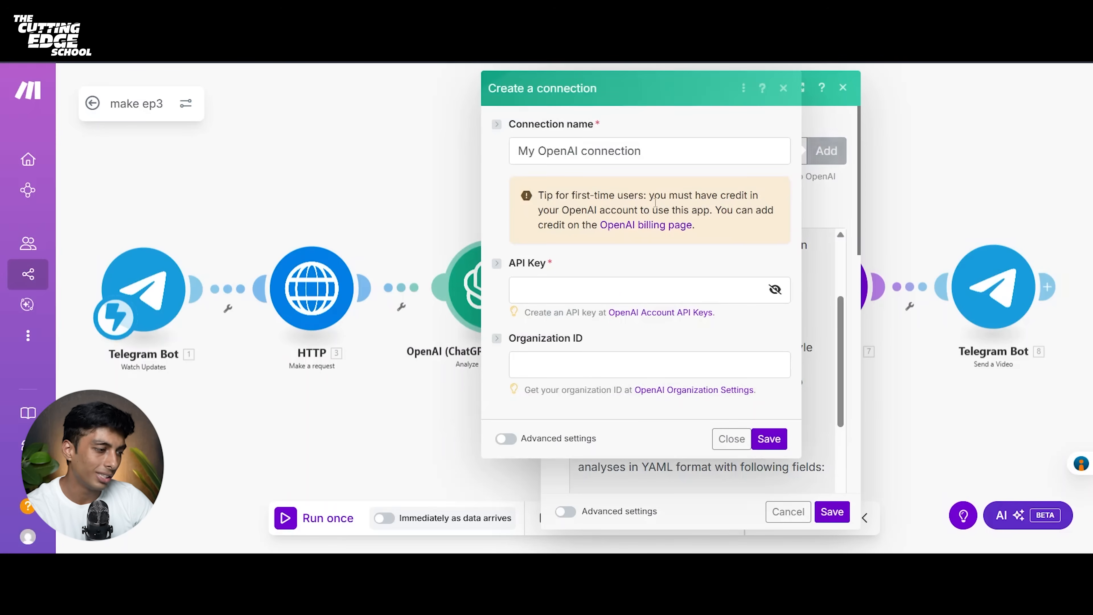
{"action": "left_click", "coordinate": [535, 295]}
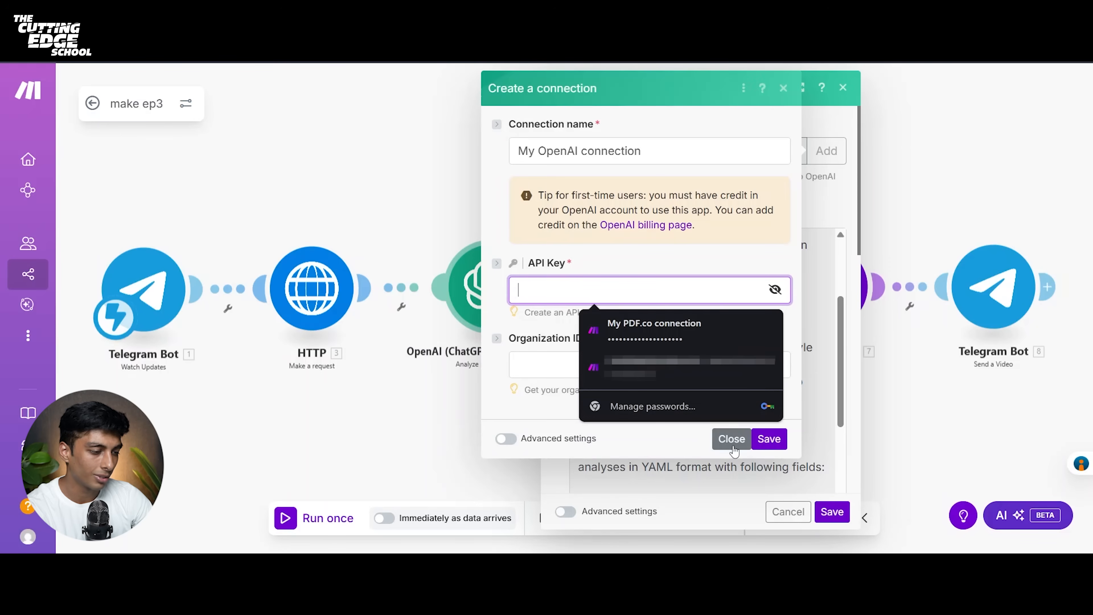
{"action": "left_click", "coordinate": [731, 439]}
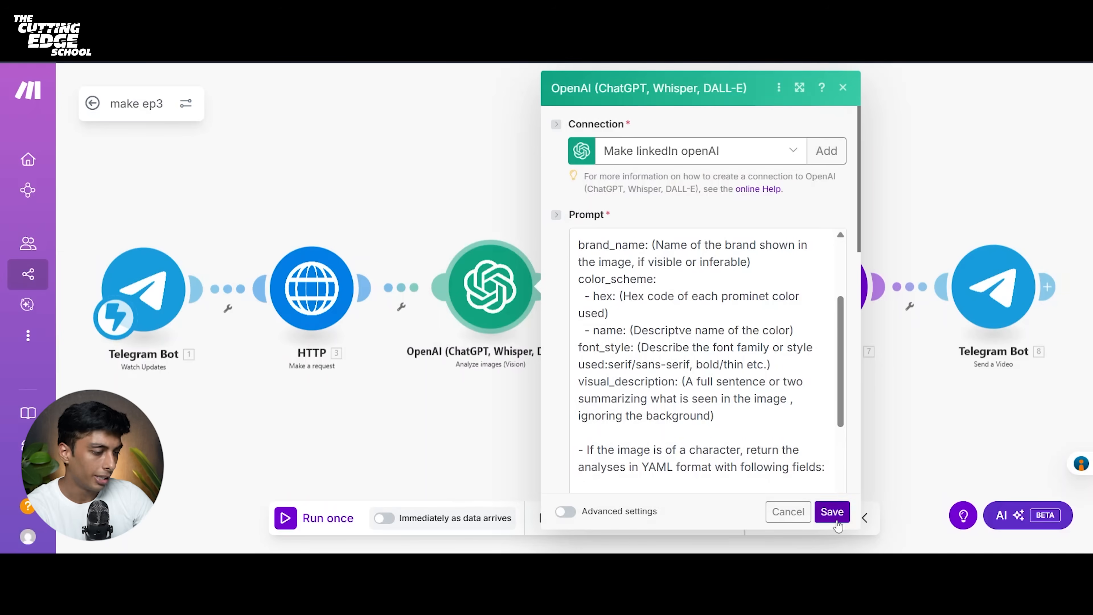
{"action": "left_click", "coordinate": [832, 512]}
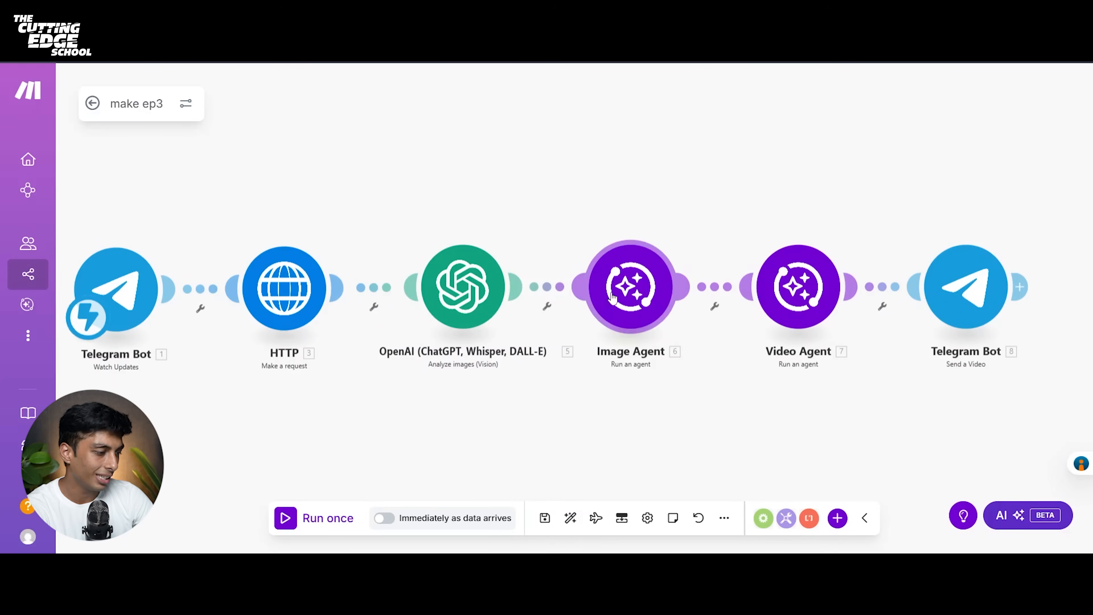
Step: Check which agent and scenario tools the Image Agent module uses, and close its settings
{"action": "scroll", "coordinate": [544, 264], "scroll_direction": "up", "scroll_amount": 2}
{"action": "scroll", "coordinate": [544, 265], "scroll_direction": "right", "scroll_amount": 2}
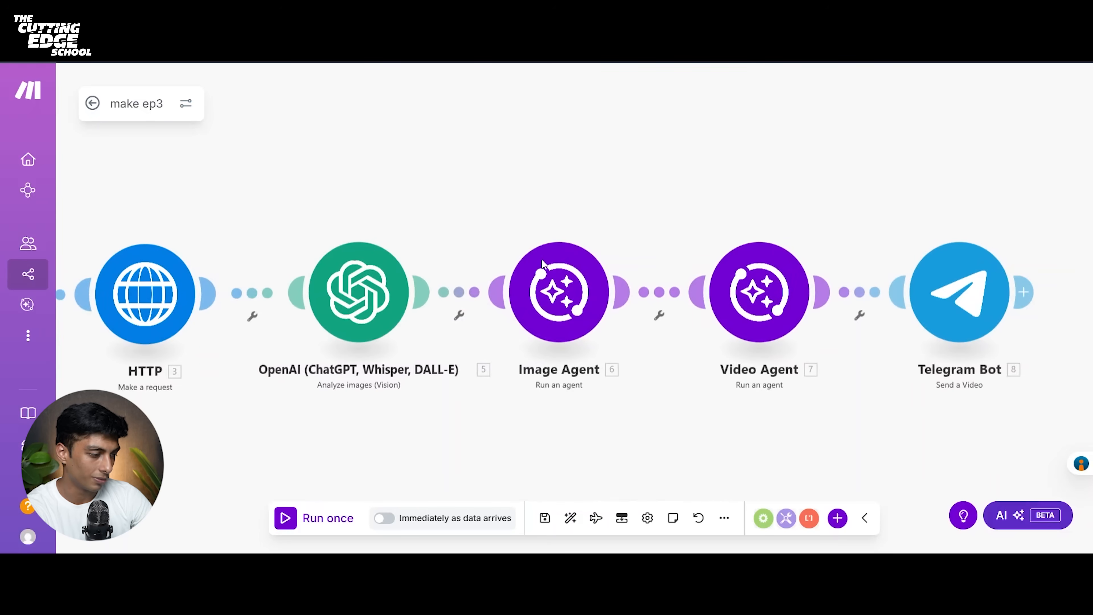
{"action": "left_click", "coordinate": [538, 300]}
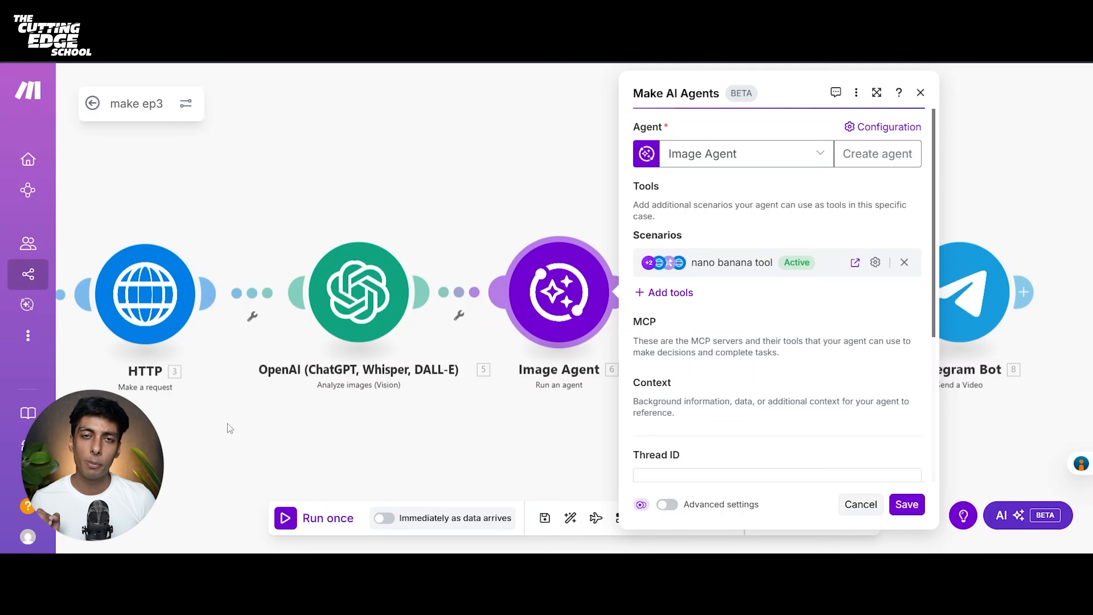
{"action": "key", "text": "Escape"}
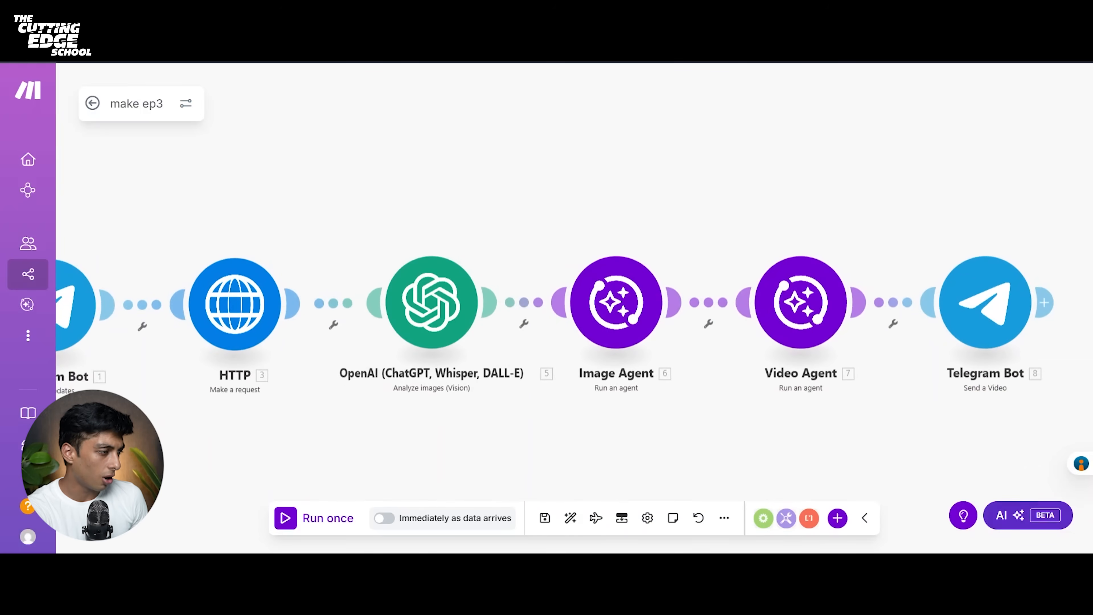
Step: Switch to the map of active scenarios and examine the nano banana tool's links, apps and properties, along with the veo3 video tool's links
{"action": "left_click", "coordinate": [276, 8]}
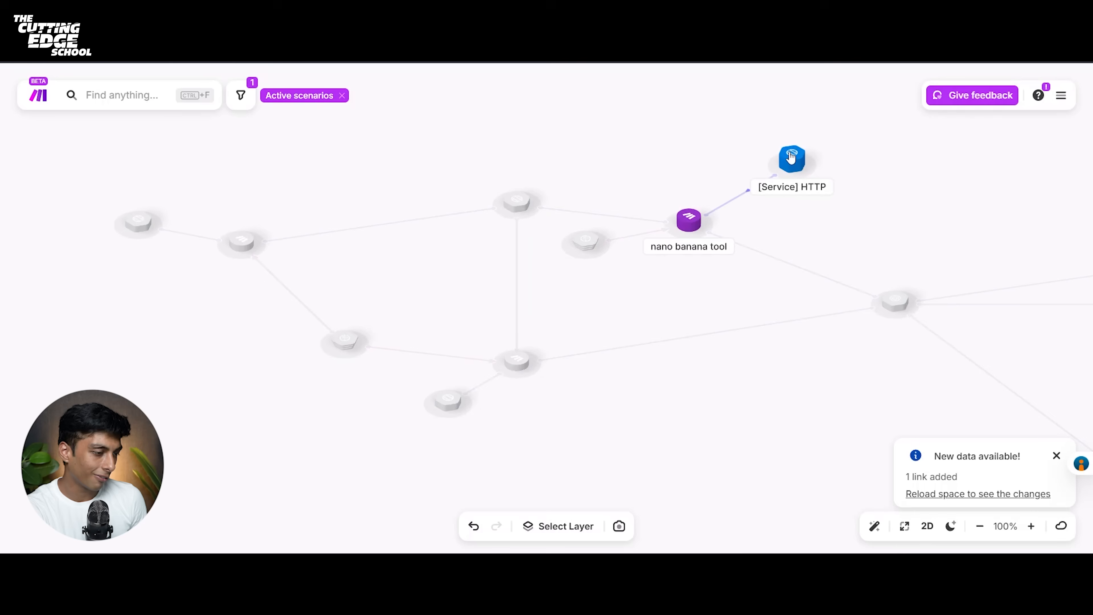
{"action": "left_click", "coordinate": [689, 221]}
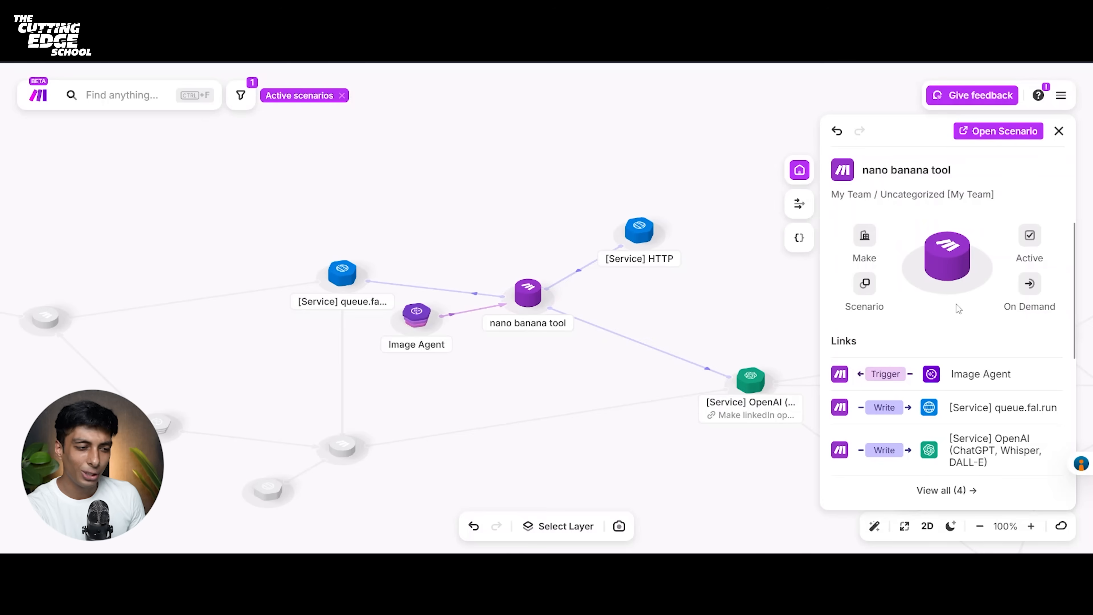
{"action": "scroll", "coordinate": [956, 304], "scroll_direction": "down", "scroll_amount": 4}
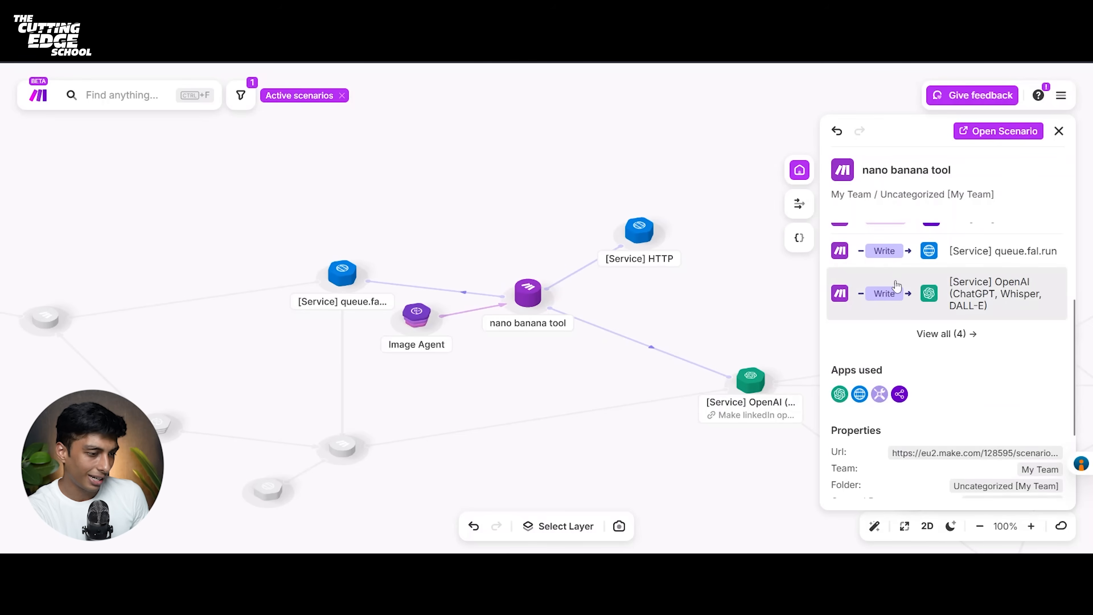
{"action": "scroll", "coordinate": [904, 375], "scroll_direction": "down", "scroll_amount": 2}
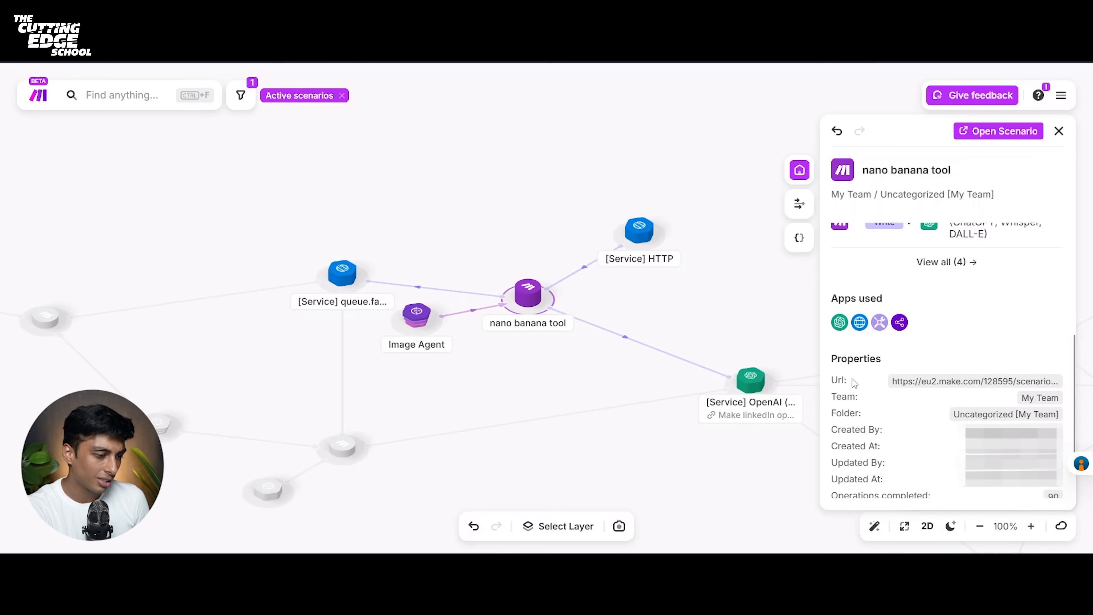
{"action": "scroll", "coordinate": [852, 379], "scroll_direction": "down", "scroll_amount": 1}
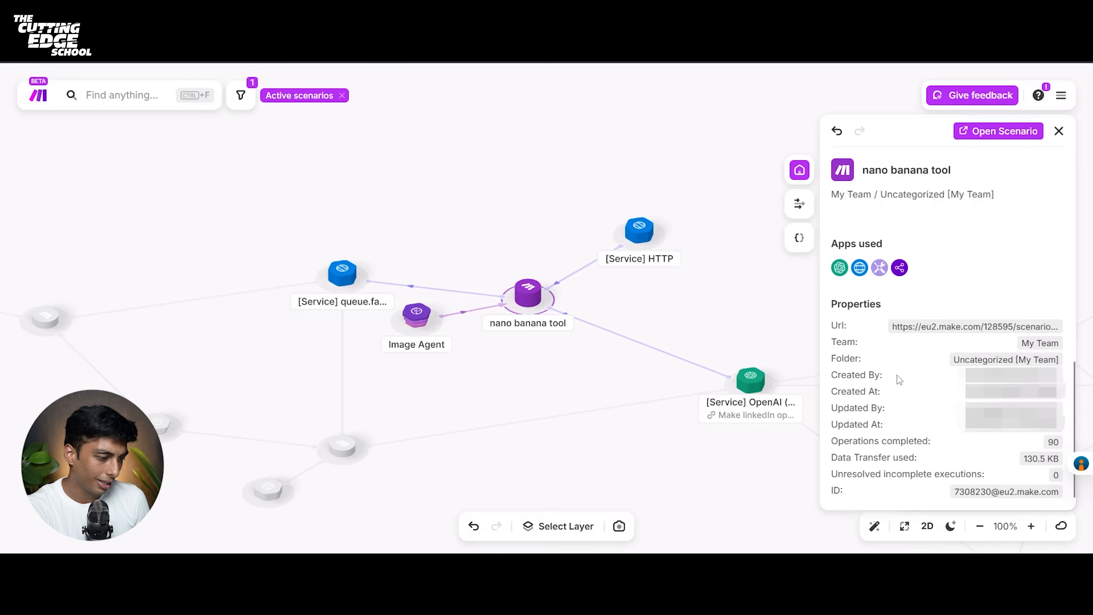
{"action": "scroll", "coordinate": [897, 375], "scroll_direction": "up", "scroll_amount": 6}
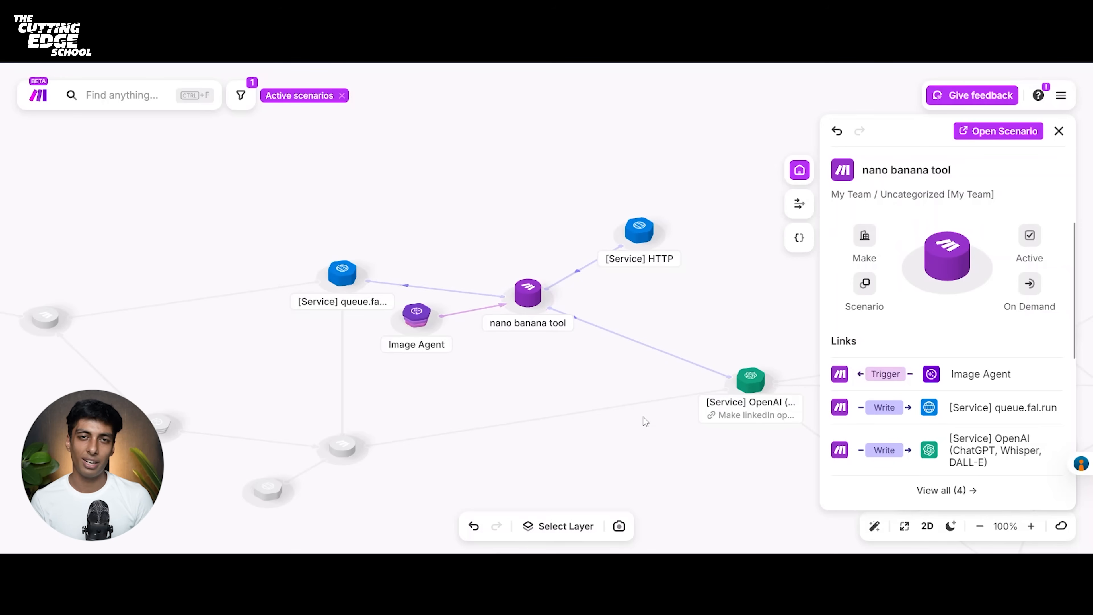
{"action": "left_click", "coordinate": [573, 433]}
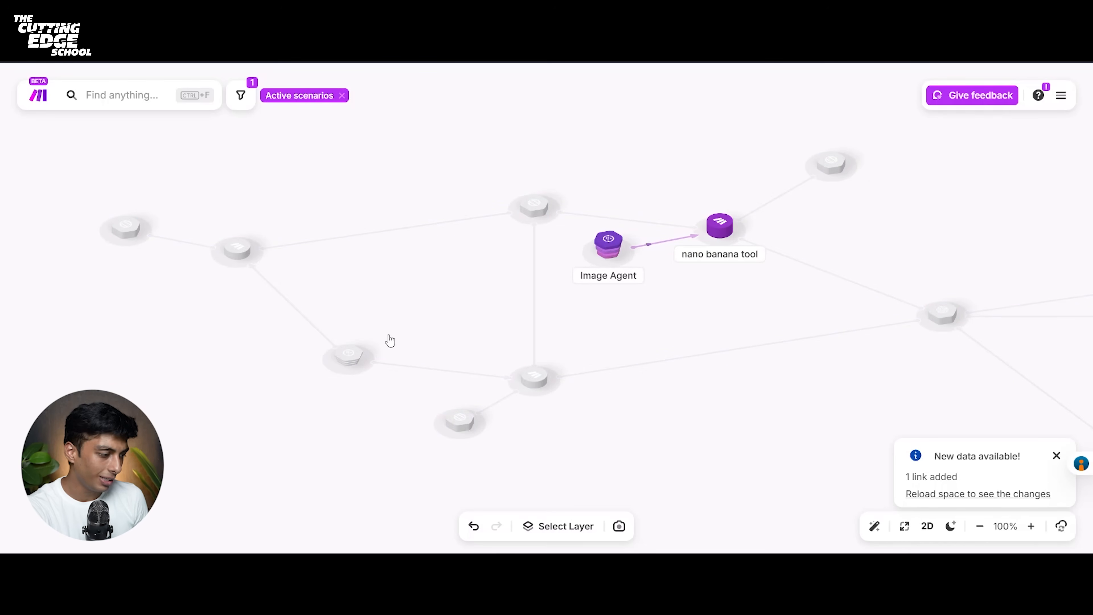
{"action": "scroll", "coordinate": [347, 363], "scroll_direction": "up", "scroll_amount": 2}
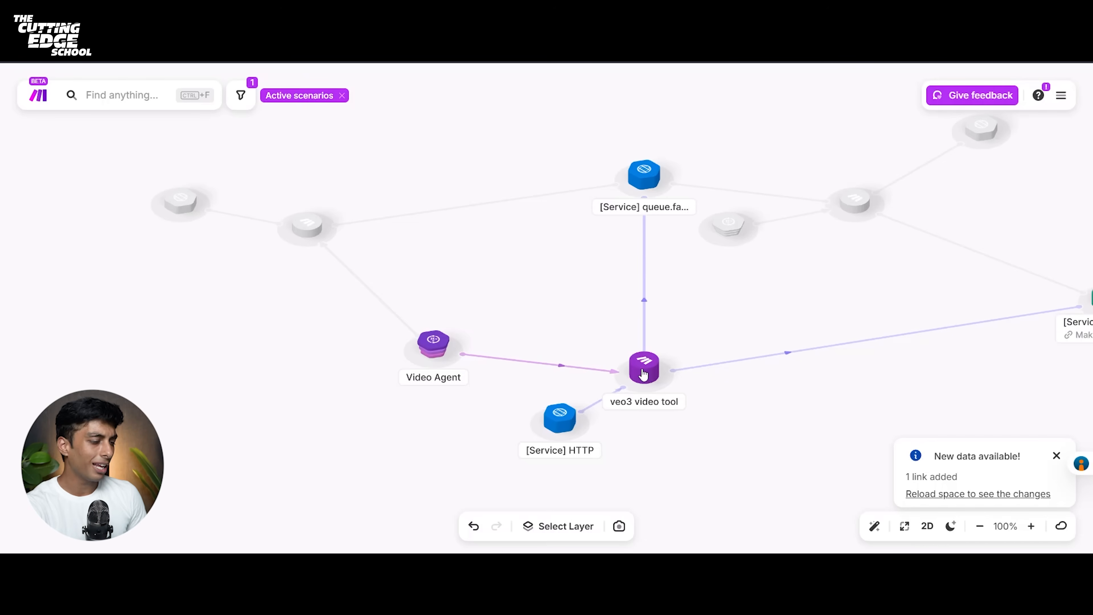
{"action": "scroll", "coordinate": [456, 261], "scroll_direction": "down", "scroll_amount": 3}
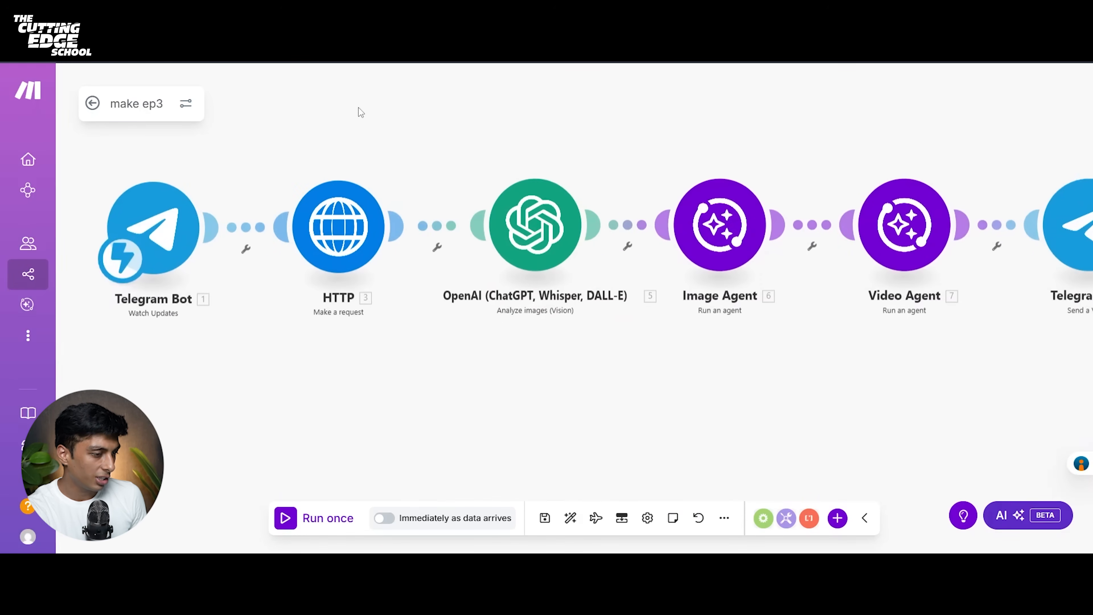
Step: In the make ep3 scenario, view the Image Agent's tools again, close its settings, and show the blueprint export and import options
{"action": "left_click_drag", "start_coordinate": [153, 420], "coordinate": [212, 418]}
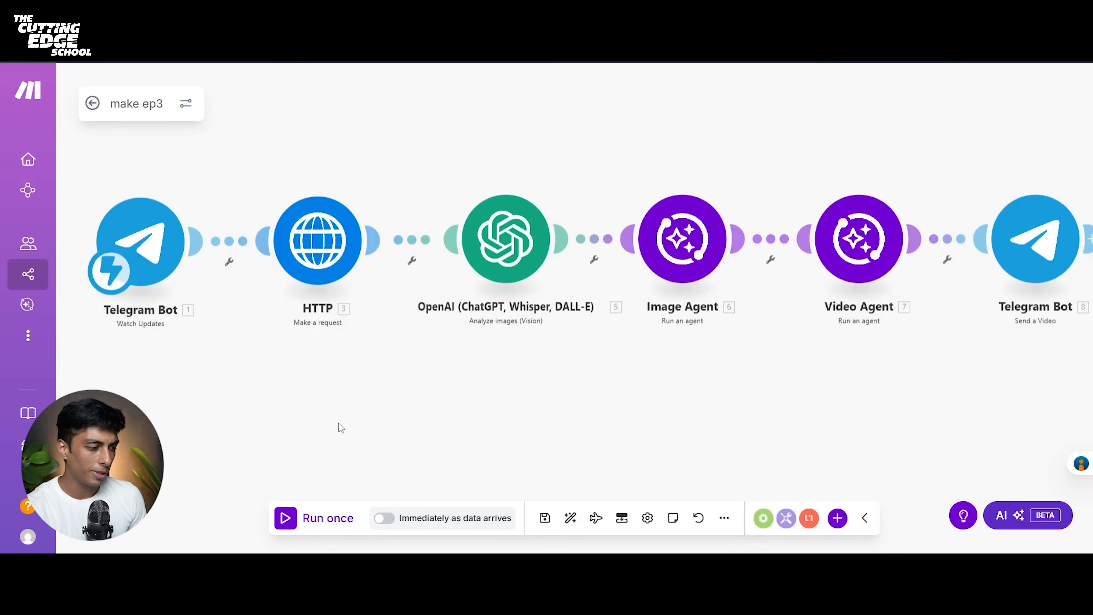
{"action": "scroll", "coordinate": [547, 416], "scroll_direction": "right", "scroll_amount": 1}
{"action": "scroll", "coordinate": [547, 417], "scroll_direction": "left", "scroll_amount": 1}
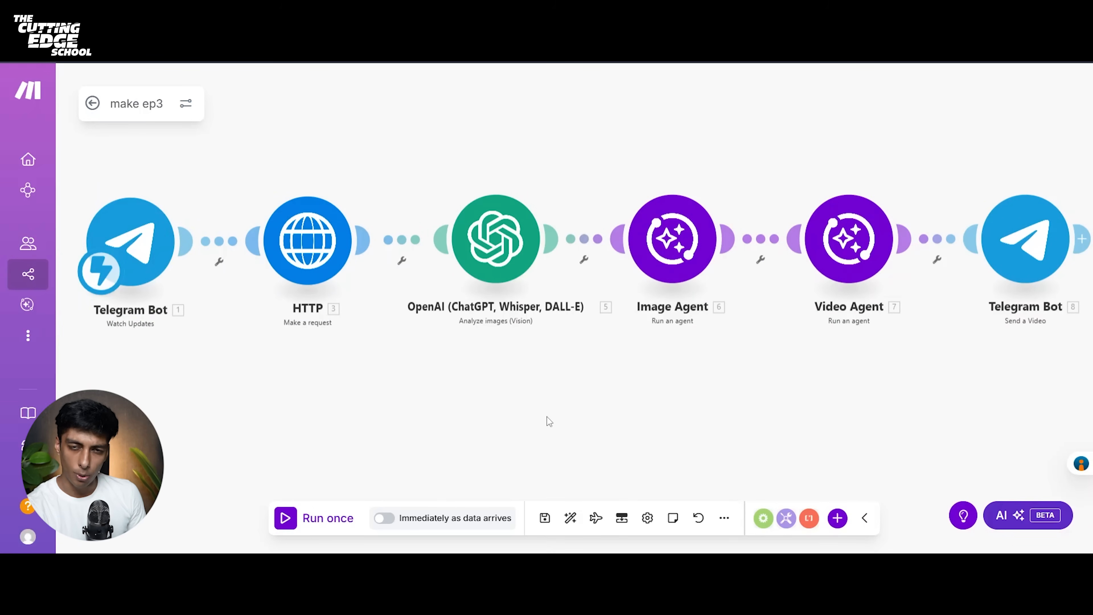
{"action": "left_click", "coordinate": [670, 229]}
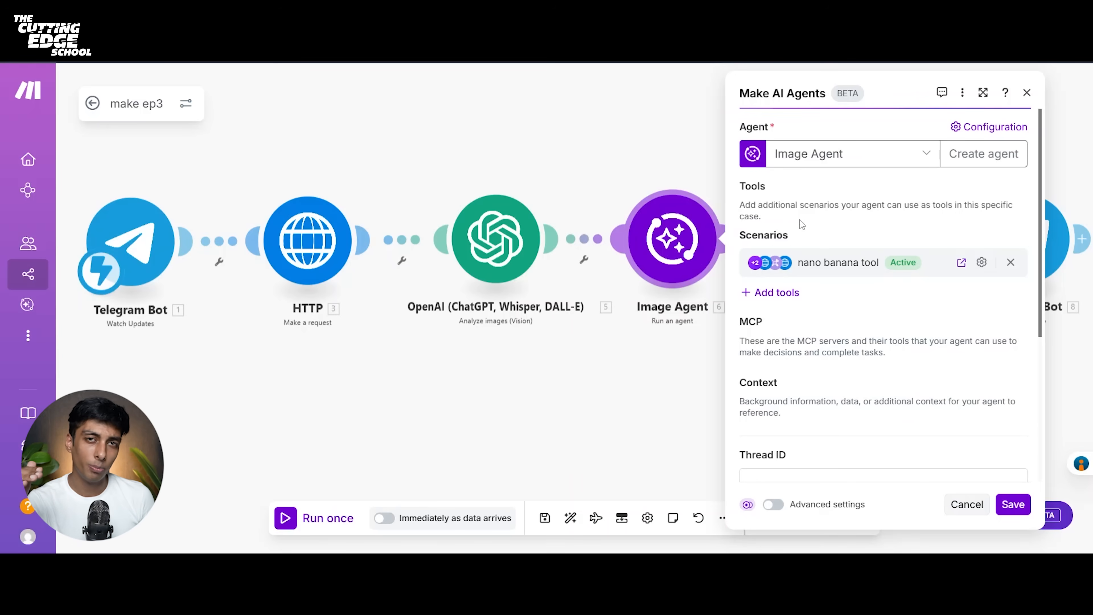
{"action": "left_click", "coordinate": [614, 417]}
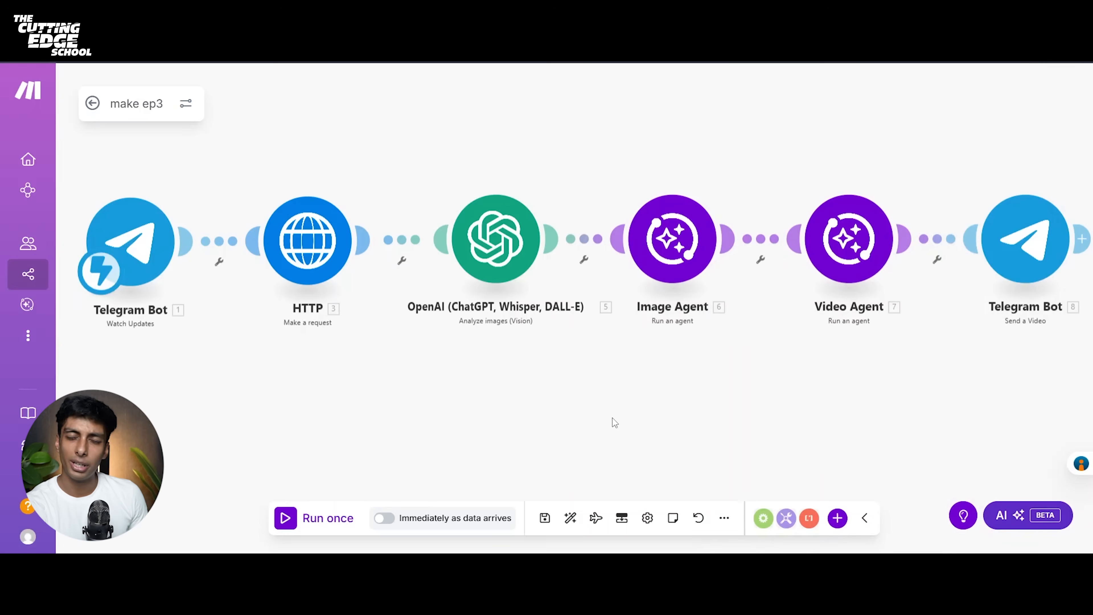
{"action": "left_click", "coordinate": [723, 520]}
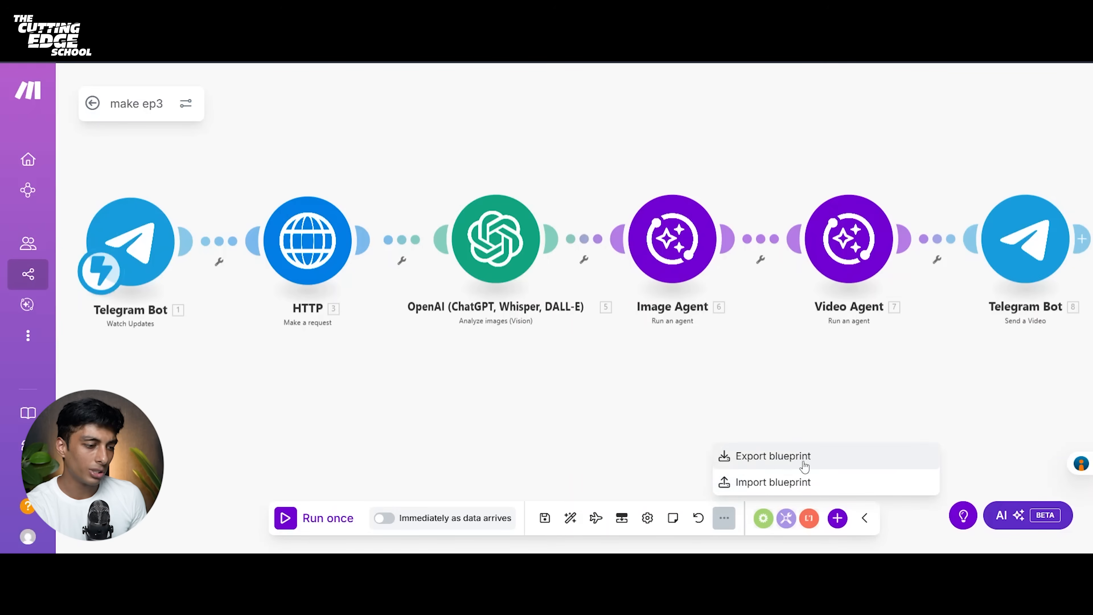
Step: Open the nano banana tool scenario from the Image Agent's list of scenario tools
{"action": "left_click", "coordinate": [674, 258]}
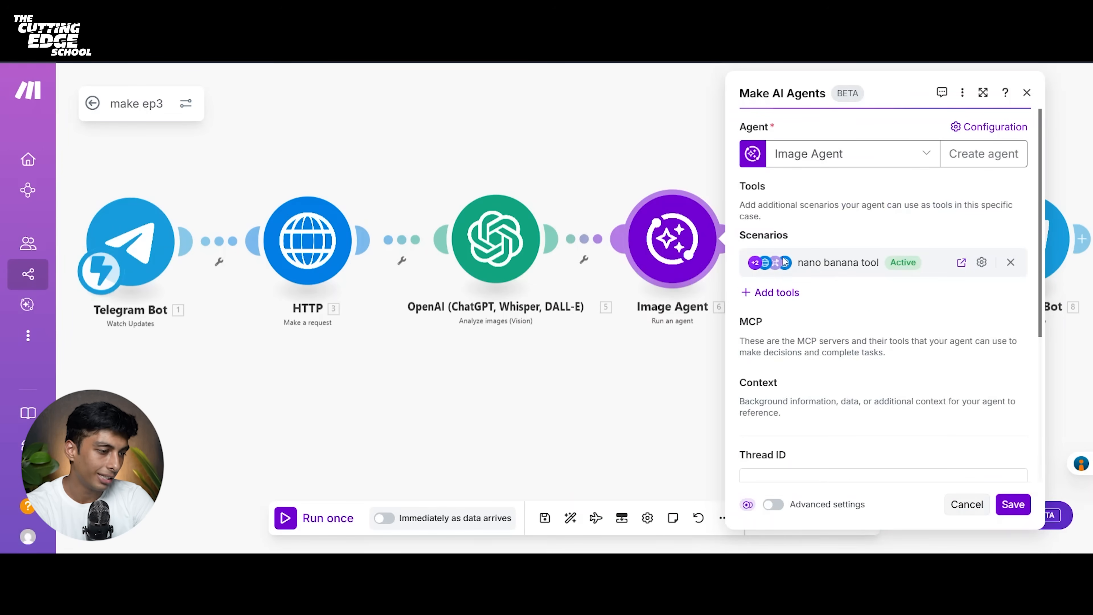
{"action": "mouse_move", "coordinate": [915, 267]}
{"action": "left_click", "coordinate": [963, 264]}
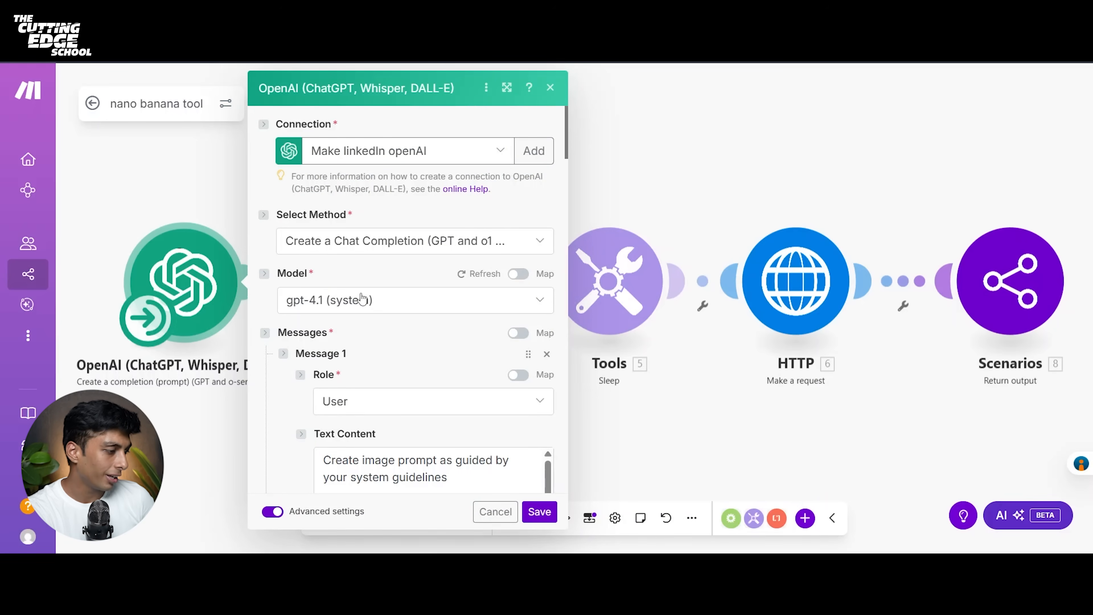
Step: Review the OpenAI module's model, user and system messages, response format, token limit and temperature in the nano banana tool, and save the module
{"action": "scroll", "coordinate": [344, 310], "scroll_direction": "down", "scroll_amount": 6}
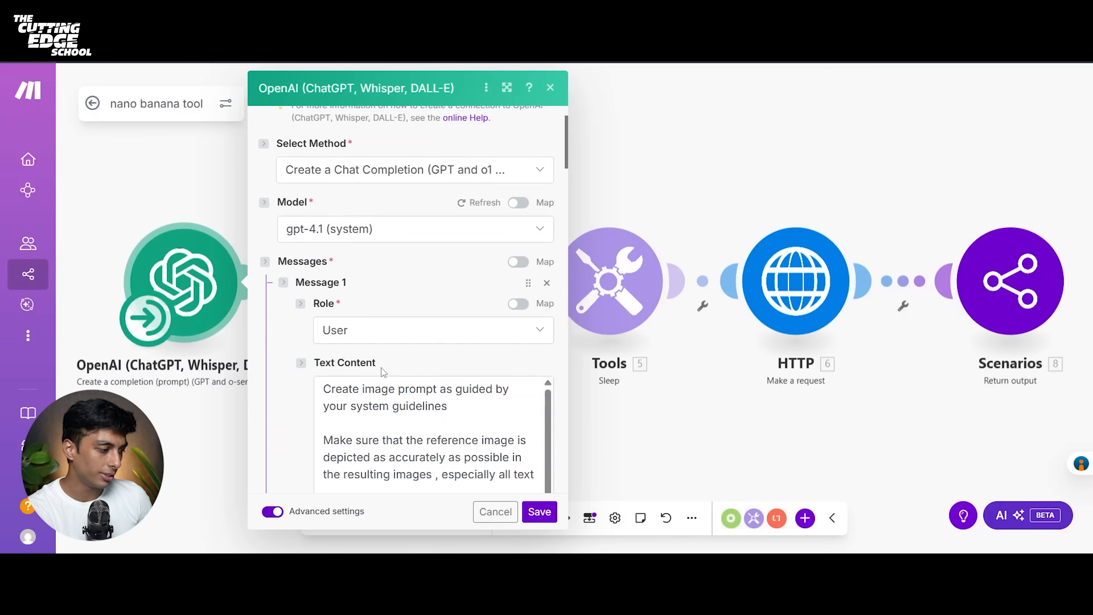
{"action": "scroll", "coordinate": [389, 411], "scroll_direction": "down", "scroll_amount": 6}
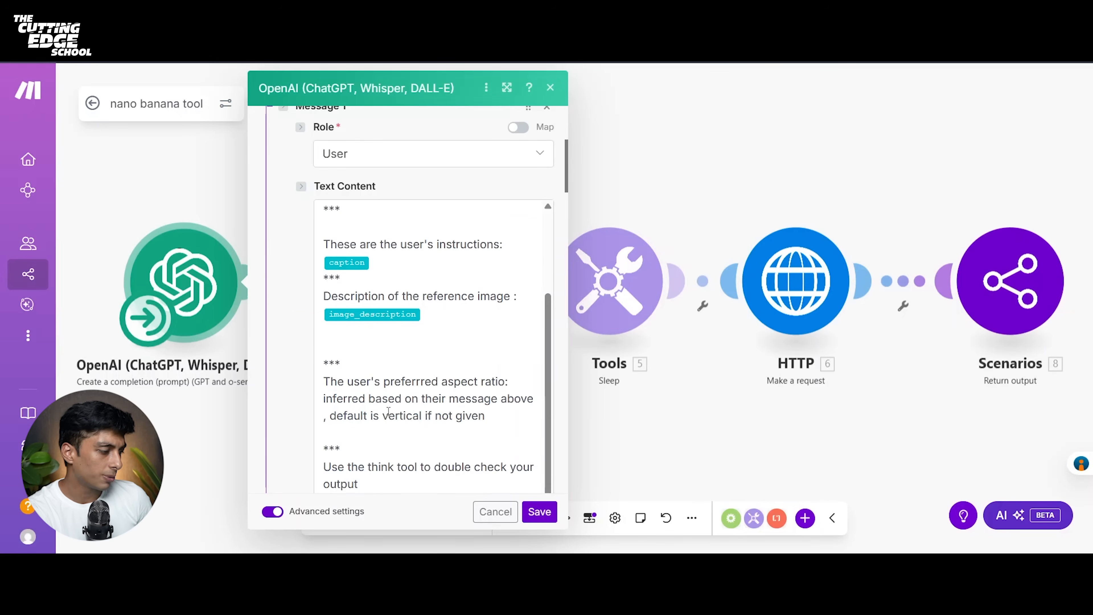
{"action": "scroll", "coordinate": [388, 412], "scroll_direction": "down", "scroll_amount": 10}
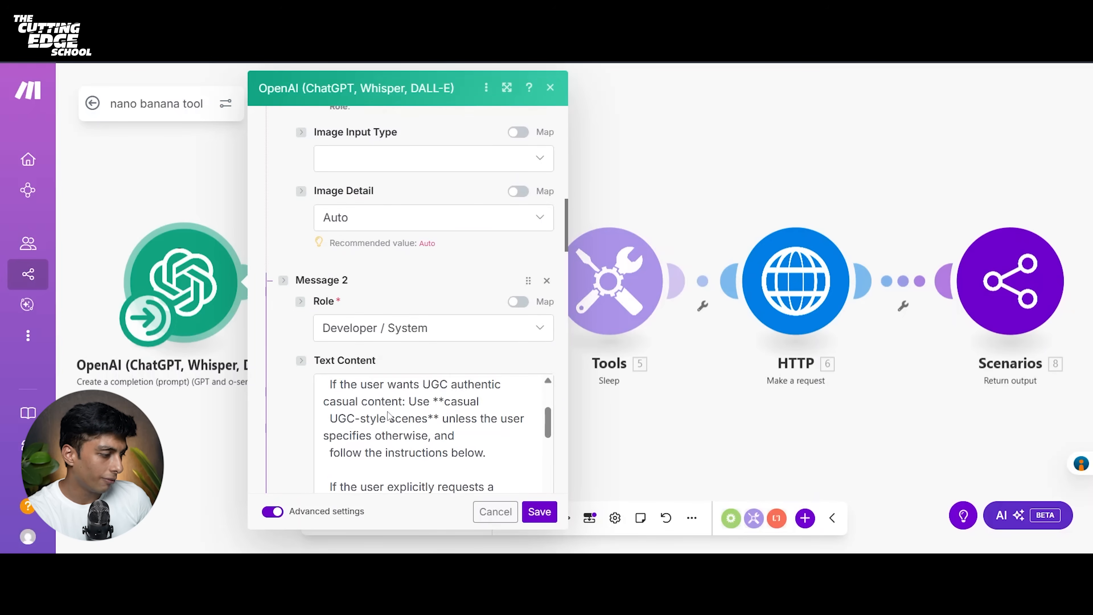
{"action": "scroll", "coordinate": [388, 414], "scroll_direction": "down", "scroll_amount": 10}
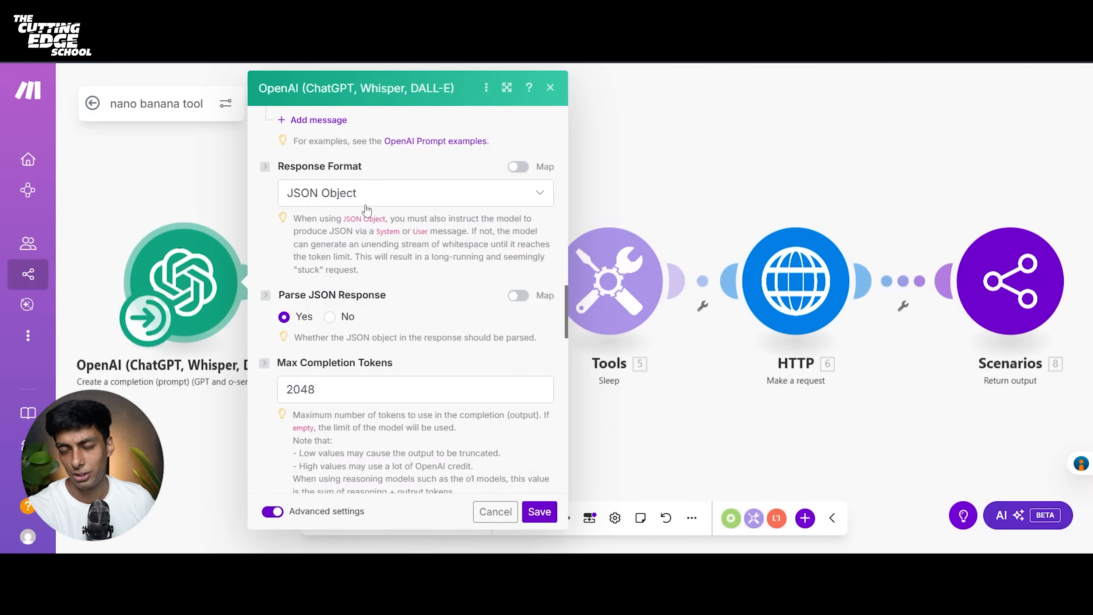
{"action": "scroll", "coordinate": [386, 332], "scroll_direction": "down", "scroll_amount": 5}
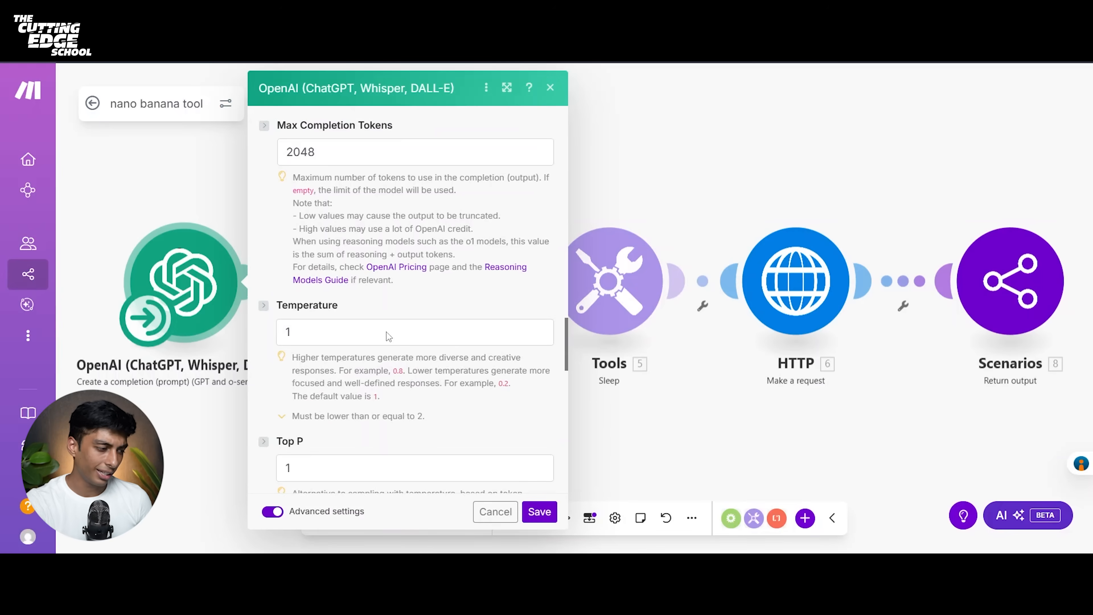
{"action": "left_click", "coordinate": [539, 512]}
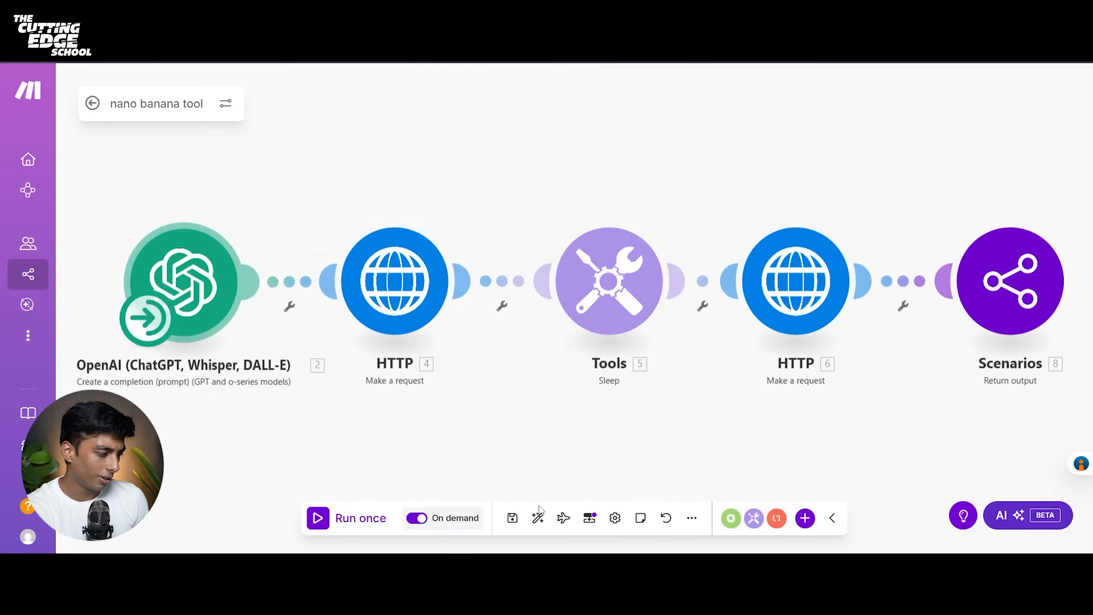
Step: View the settings of the first HTTP module, switch to the fal website, and browse its recently added and recently used models under Explore
{"action": "left_click", "coordinate": [377, 285]}
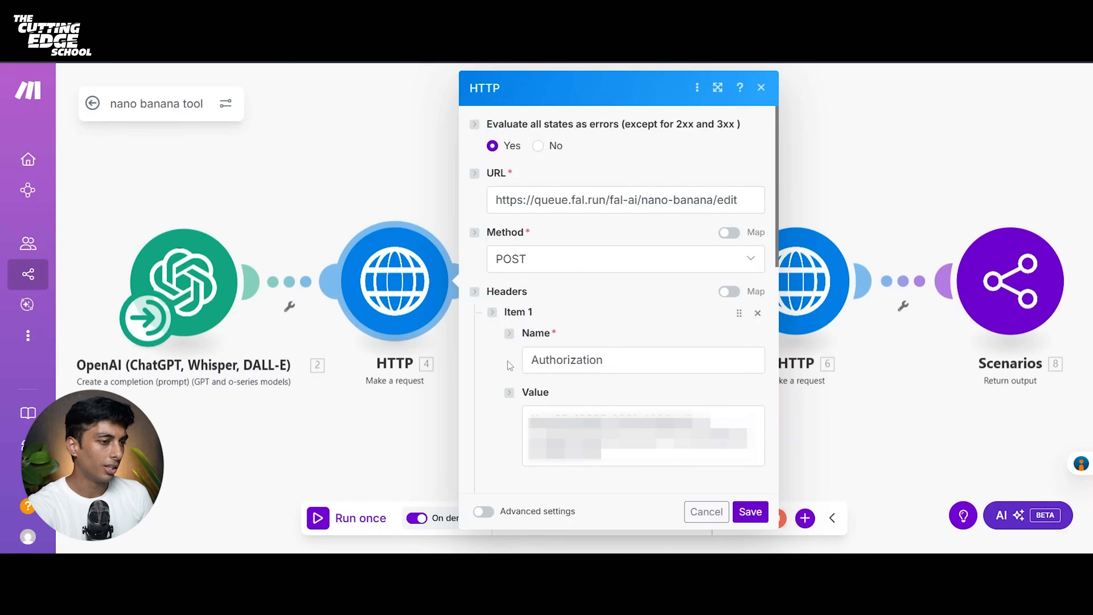
{"action": "key", "text": "ctrl+t"}
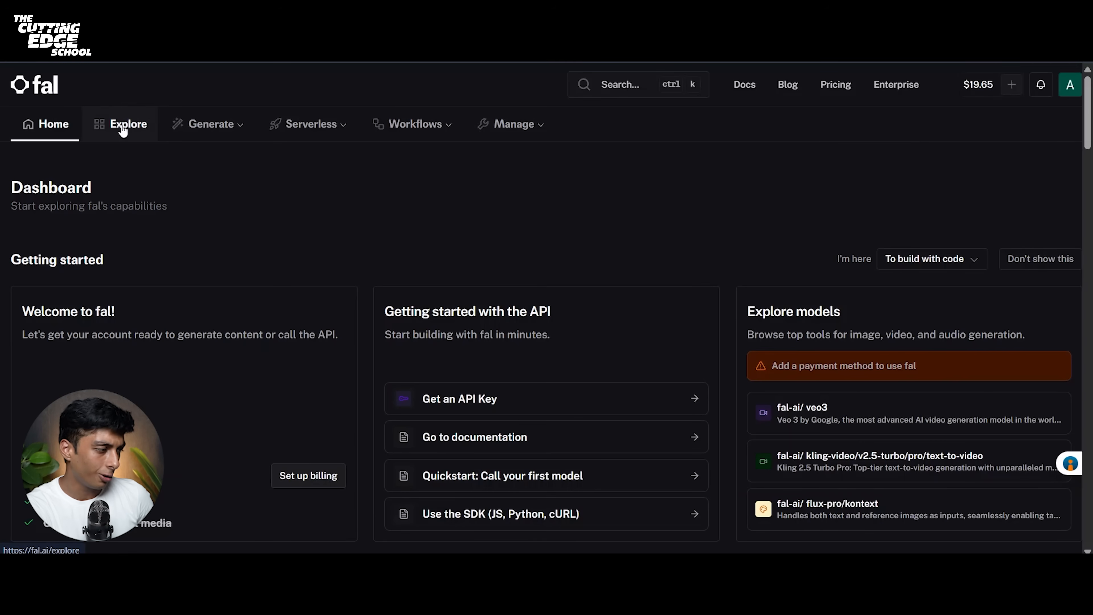
{"action": "left_click", "coordinate": [123, 129]}
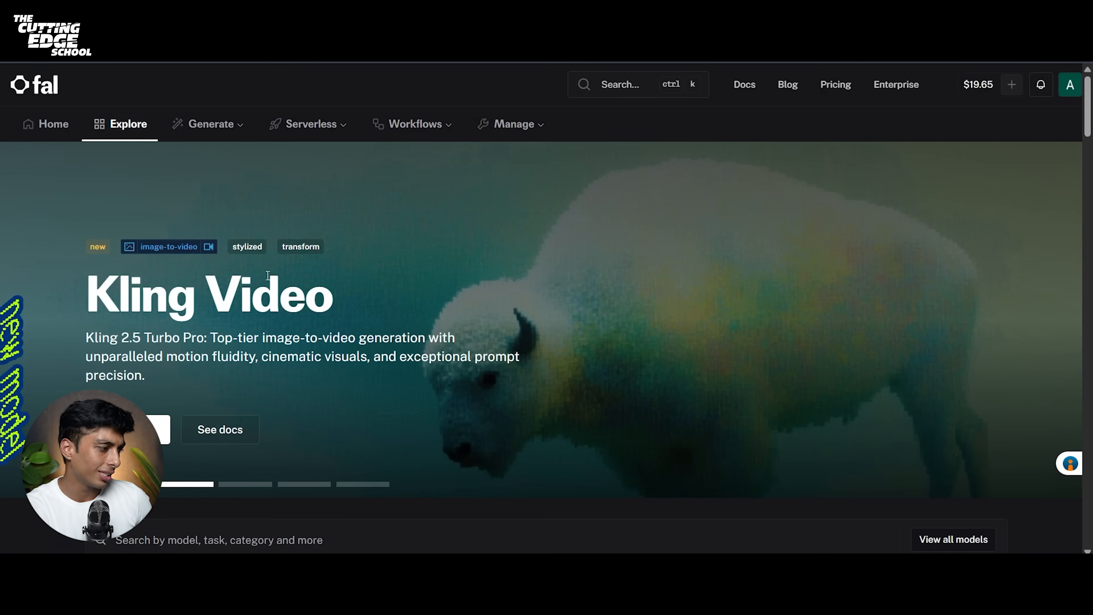
{"action": "scroll", "coordinate": [268, 276], "scroll_direction": "down", "scroll_amount": 3}
{"action": "scroll", "coordinate": [268, 276], "scroll_direction": "down", "scroll_amount": 5}
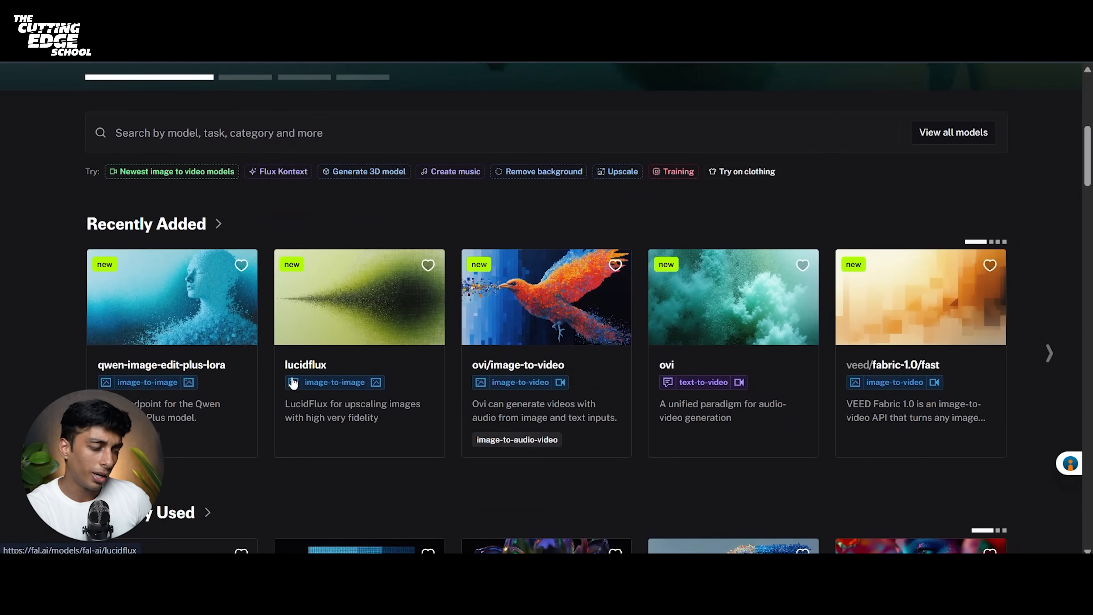
{"action": "scroll", "coordinate": [319, 390], "scroll_direction": "down", "scroll_amount": 5}
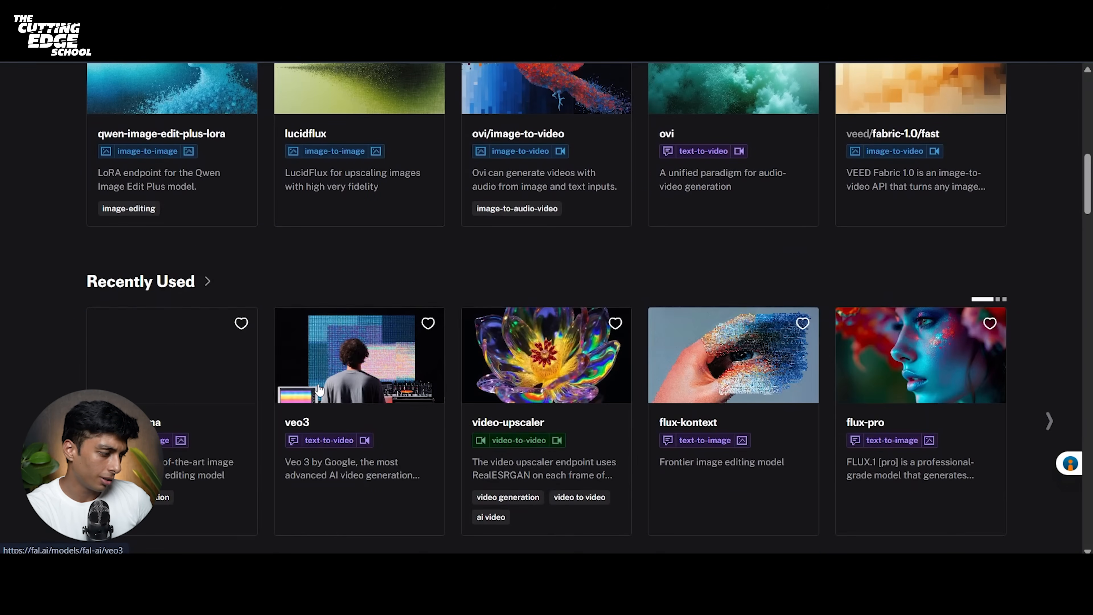
{"action": "scroll", "coordinate": [319, 389], "scroll_direction": "down", "scroll_amount": 2}
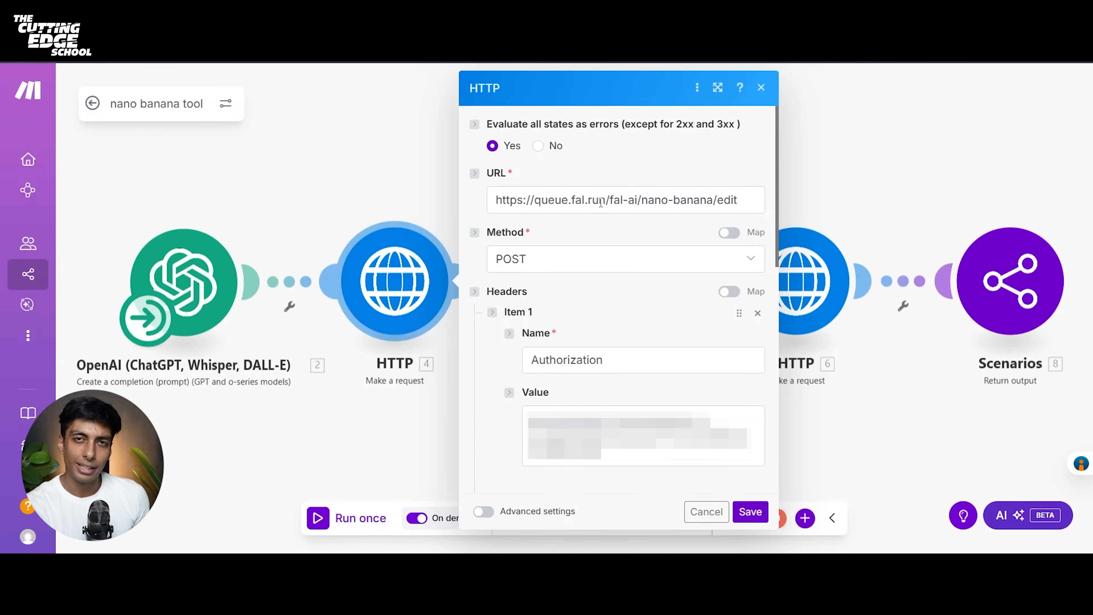
Step: Back in Make, examine the first HTTP module's nano-banana/edit endpoint URL, authorization header key and request body settings
{"action": "left_click_drag", "start_coordinate": [635, 200], "coordinate": [734, 203]}
{"action": "scroll", "coordinate": [586, 261], "scroll_direction": "down", "scroll_amount": 3}
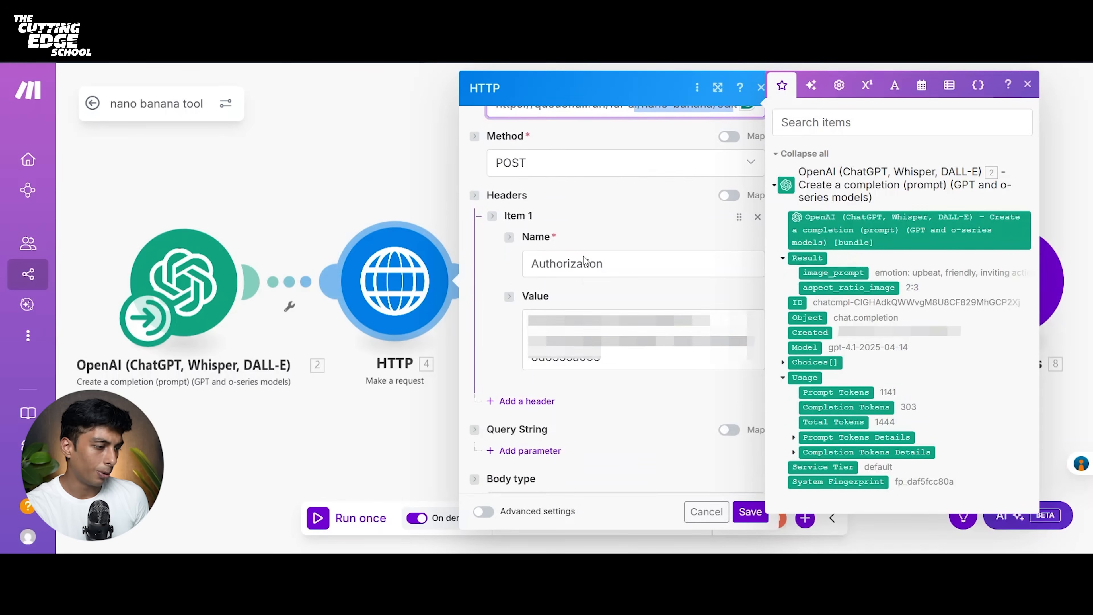
{"action": "left_click_drag", "start_coordinate": [555, 297], "coordinate": [602, 331]}
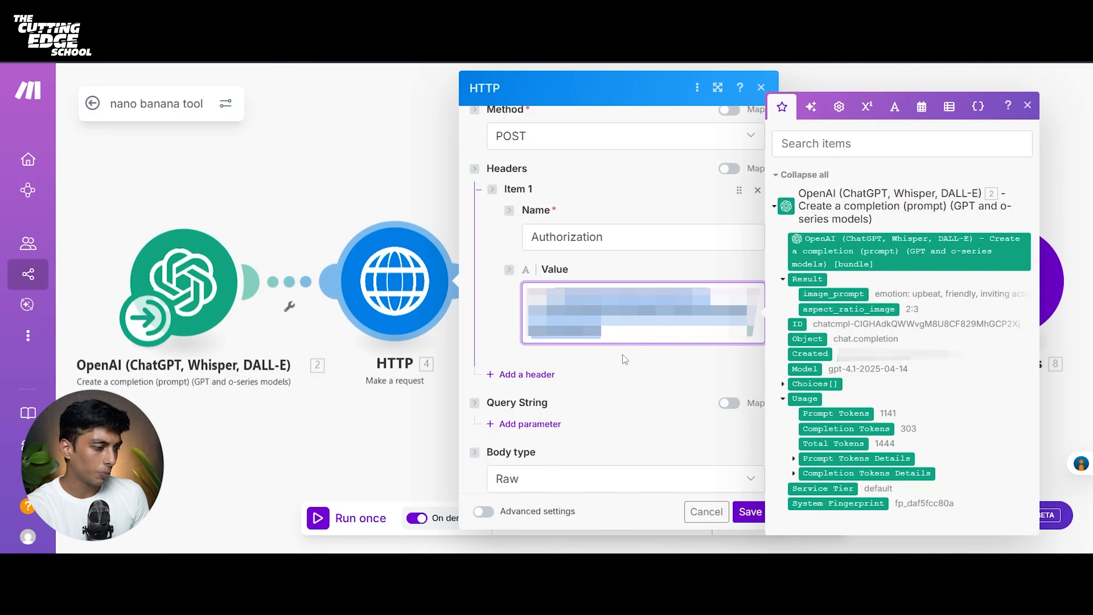
{"action": "scroll", "coordinate": [539, 309], "scroll_direction": "down", "scroll_amount": 8}
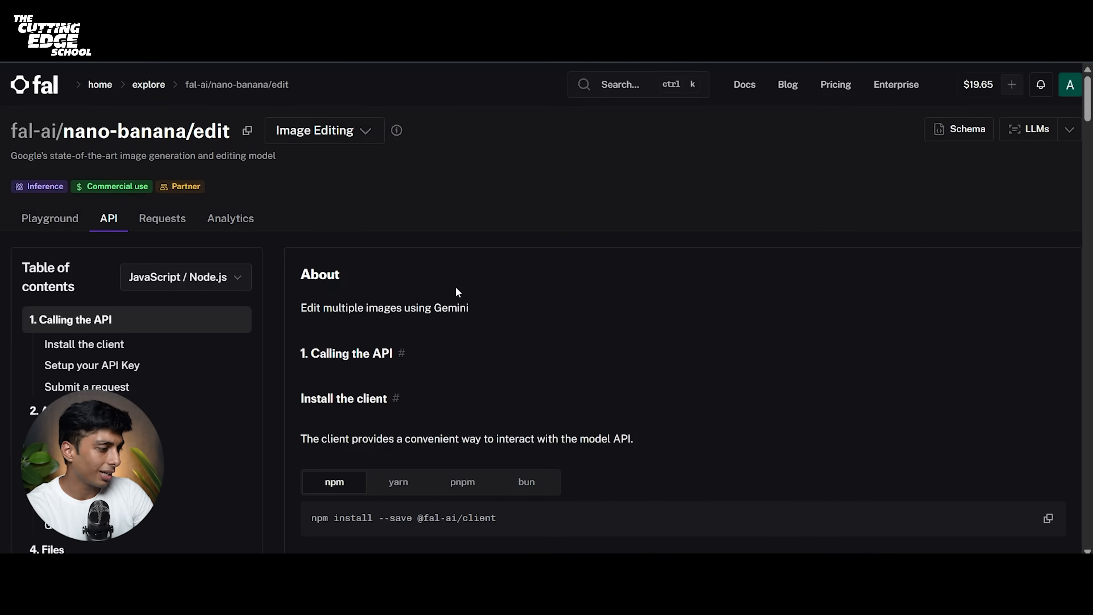
Step: Look through fal's API documentation for nano-banana/edit, covering the queue requests, input parameters and output schema
{"action": "scroll", "coordinate": [456, 286], "scroll_direction": "down", "scroll_amount": 5}
{"action": "scroll", "coordinate": [457, 291], "scroll_direction": "down", "scroll_amount": 15}
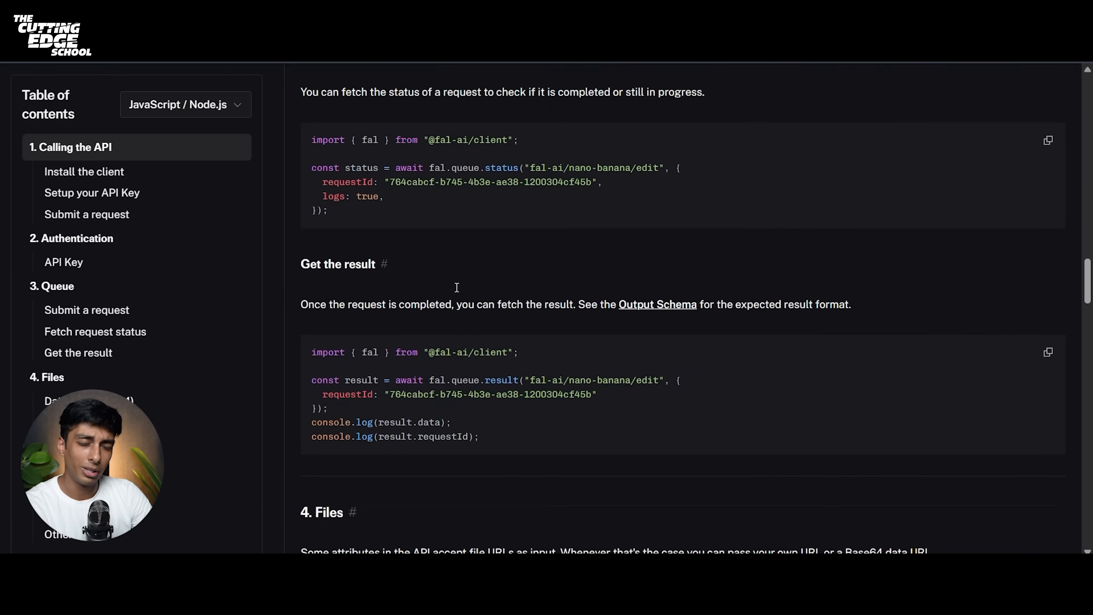
{"action": "scroll", "coordinate": [455, 287], "scroll_direction": "down", "scroll_amount": 15}
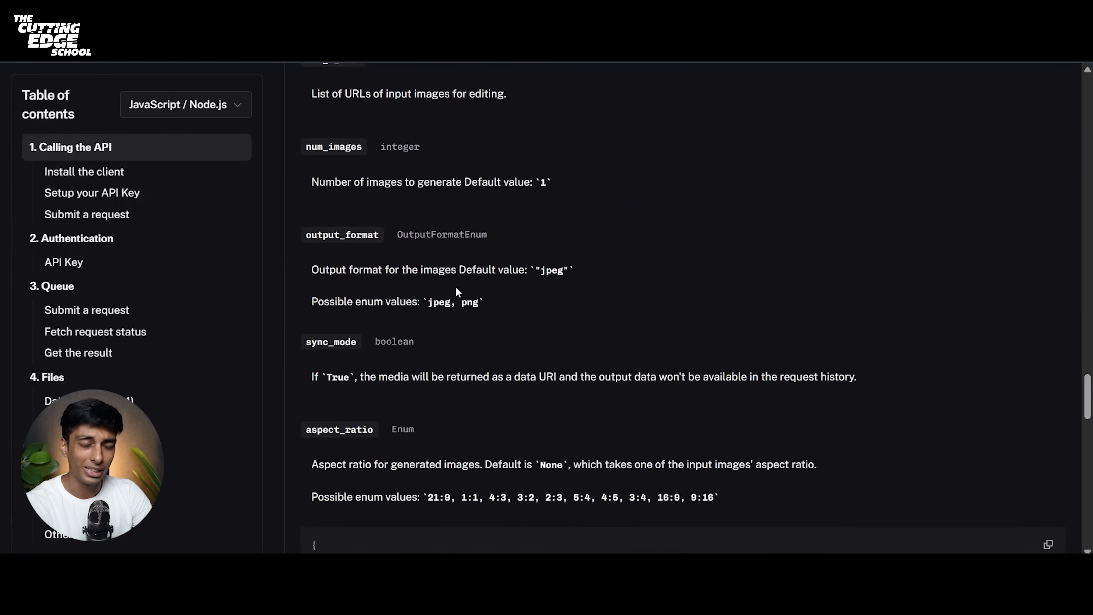
{"action": "scroll", "coordinate": [456, 287], "scroll_direction": "down", "scroll_amount": 9}
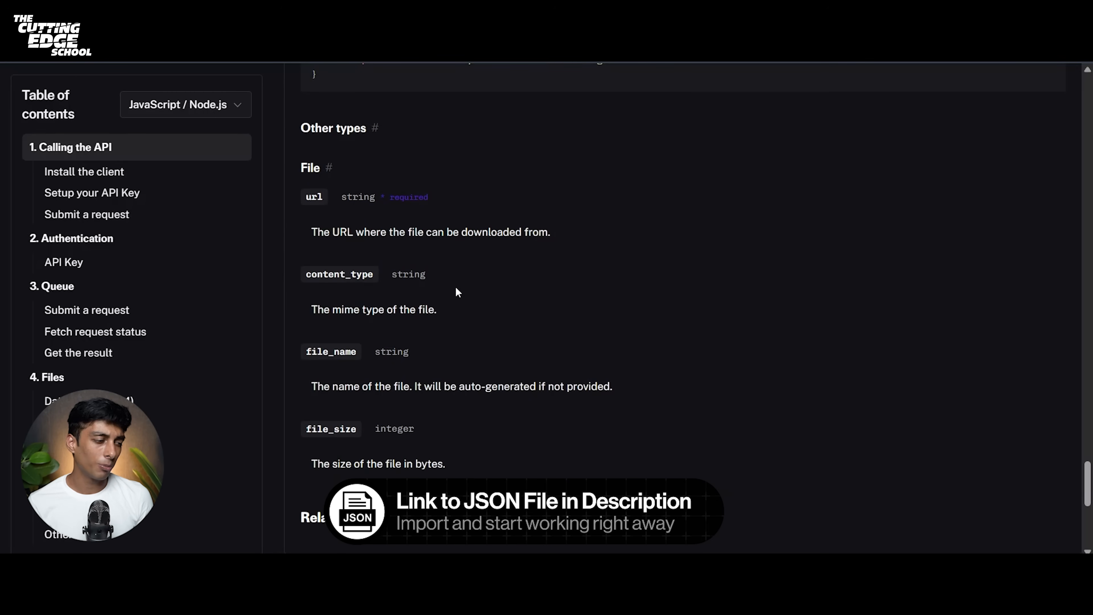
{"action": "scroll", "coordinate": [455, 287], "scroll_direction": "up", "scroll_amount": 9}
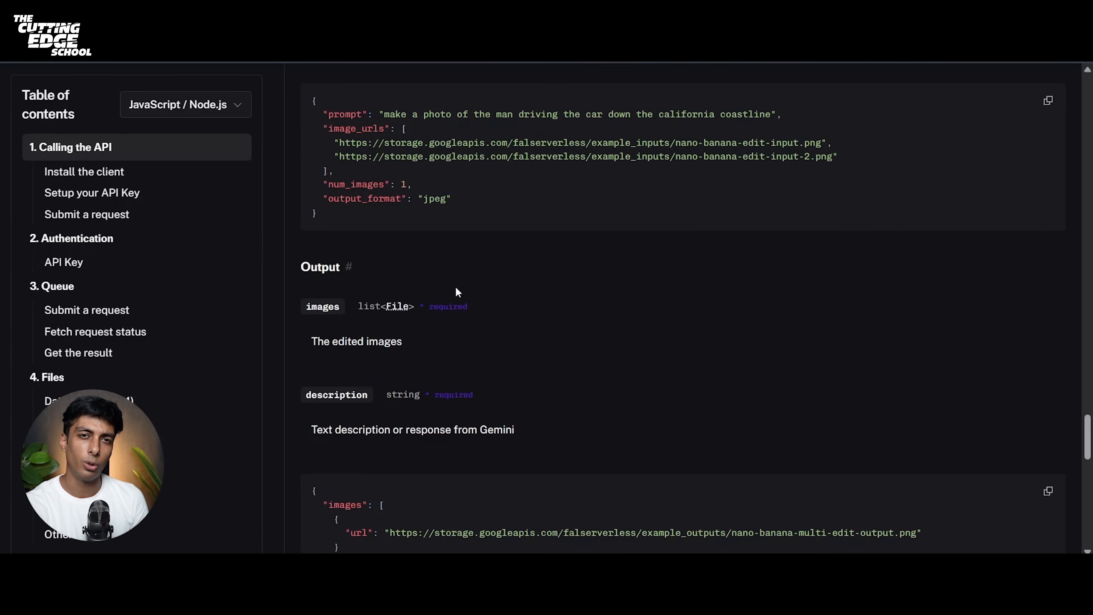
{"action": "scroll", "coordinate": [457, 291], "scroll_direction": "up", "scroll_amount": 20}
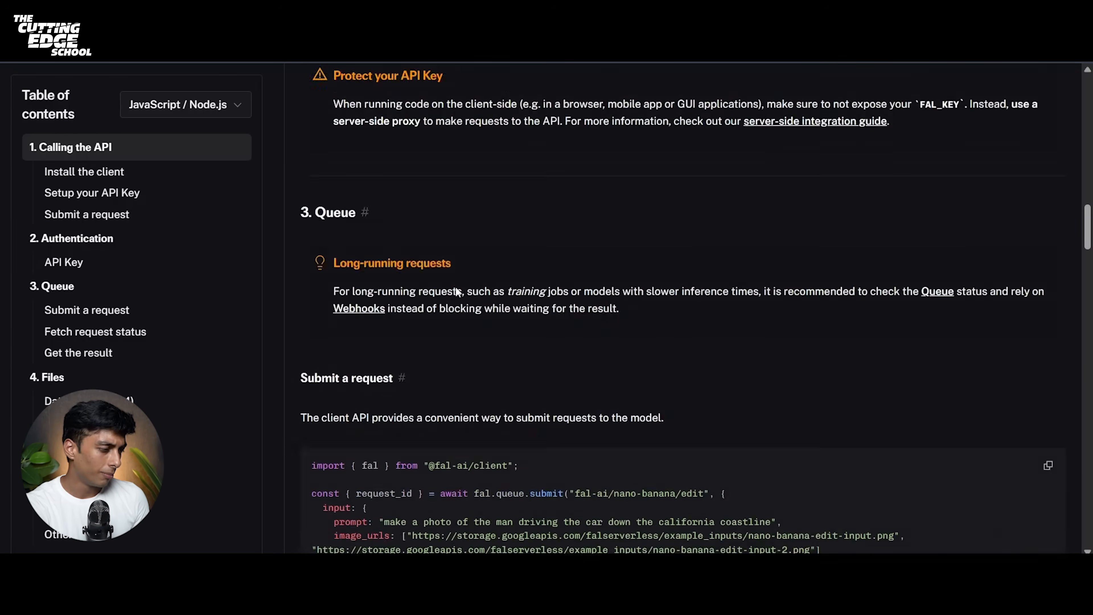
{"action": "scroll", "coordinate": [456, 289], "scroll_direction": "up", "scroll_amount": 5}
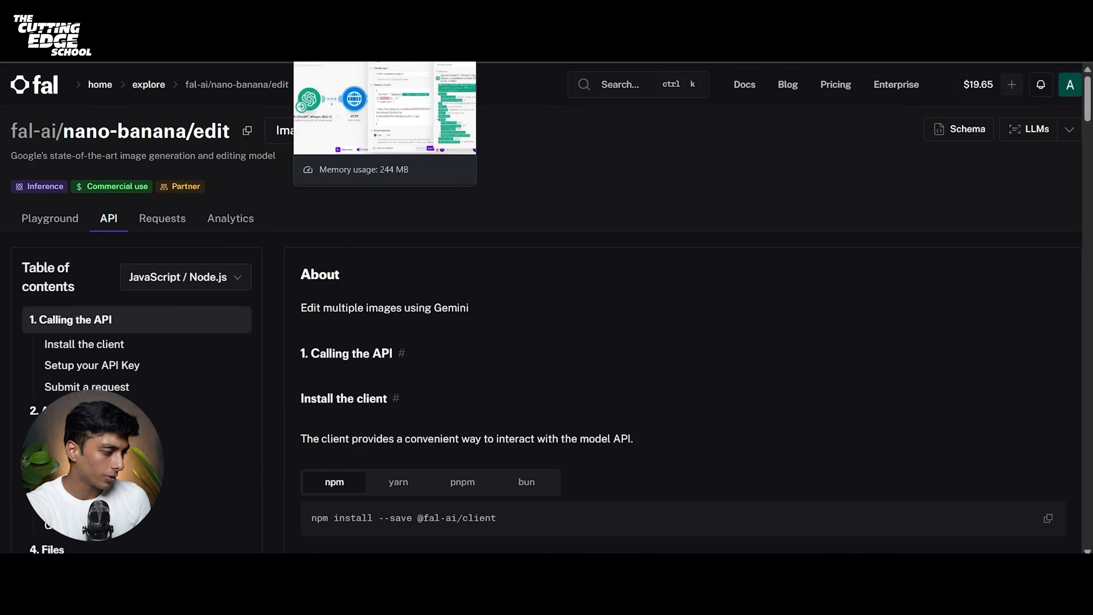
Step: Return to the nano banana tool in Make, review the prompt and image_urls in the HTTP module's request content, and save the module
{"action": "left_click", "coordinate": [338, 13]}
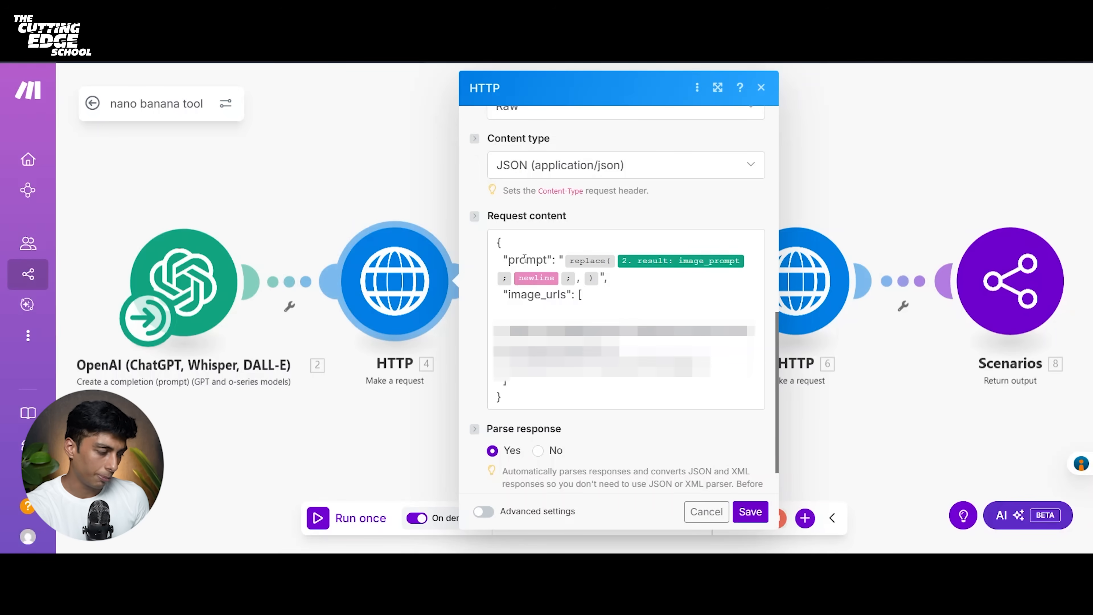
{"action": "scroll", "coordinate": [525, 257], "scroll_direction": "down", "scroll_amount": 1}
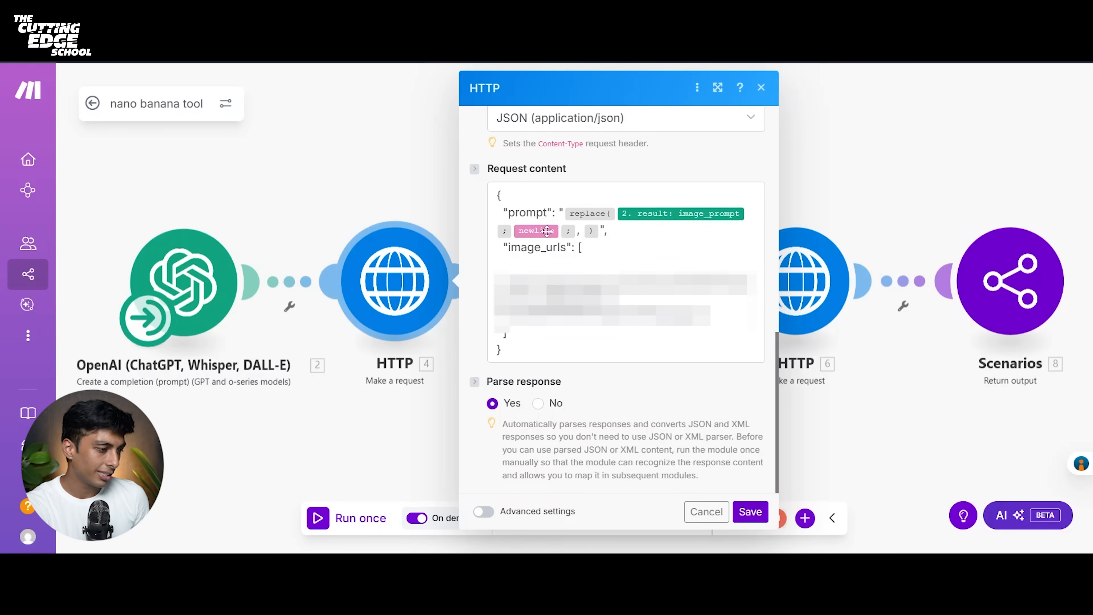
{"action": "left_click_drag", "start_coordinate": [584, 248], "coordinate": [693, 318]}
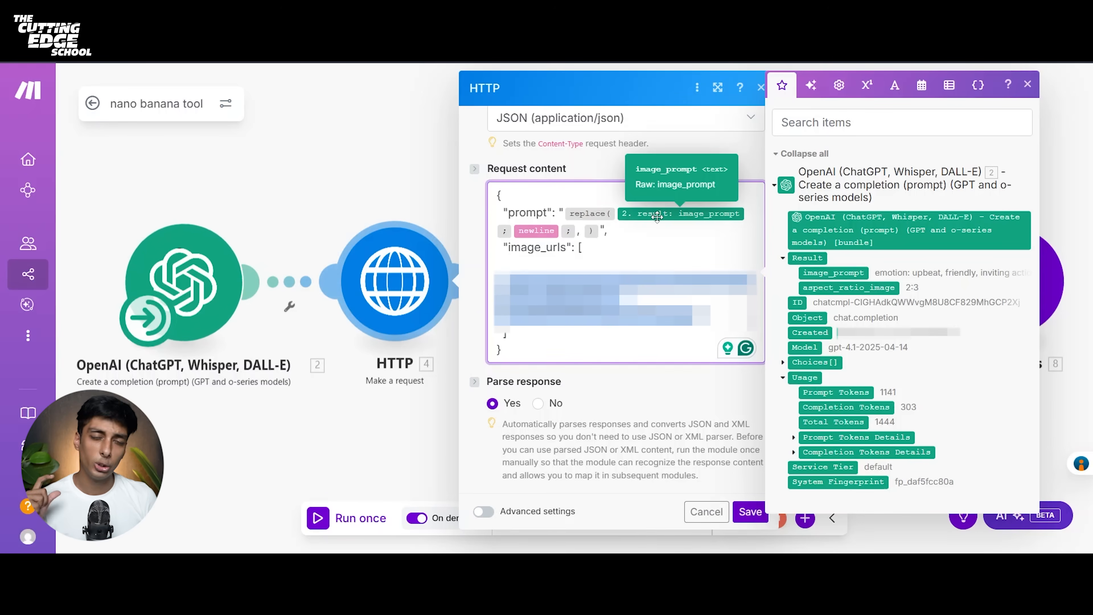
{"action": "left_click", "coordinate": [752, 515]}
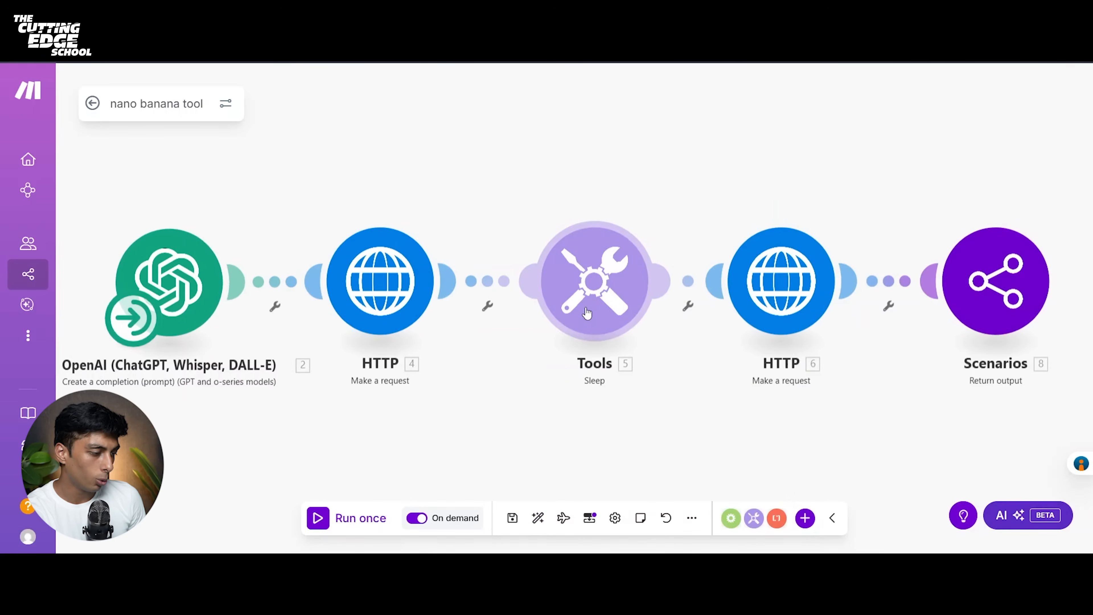
Step: Check the Sleep module's delay, review the second HTTP module's response URL, GET method and authorization key, and save that HTTP module
{"action": "left_click", "coordinate": [597, 329]}
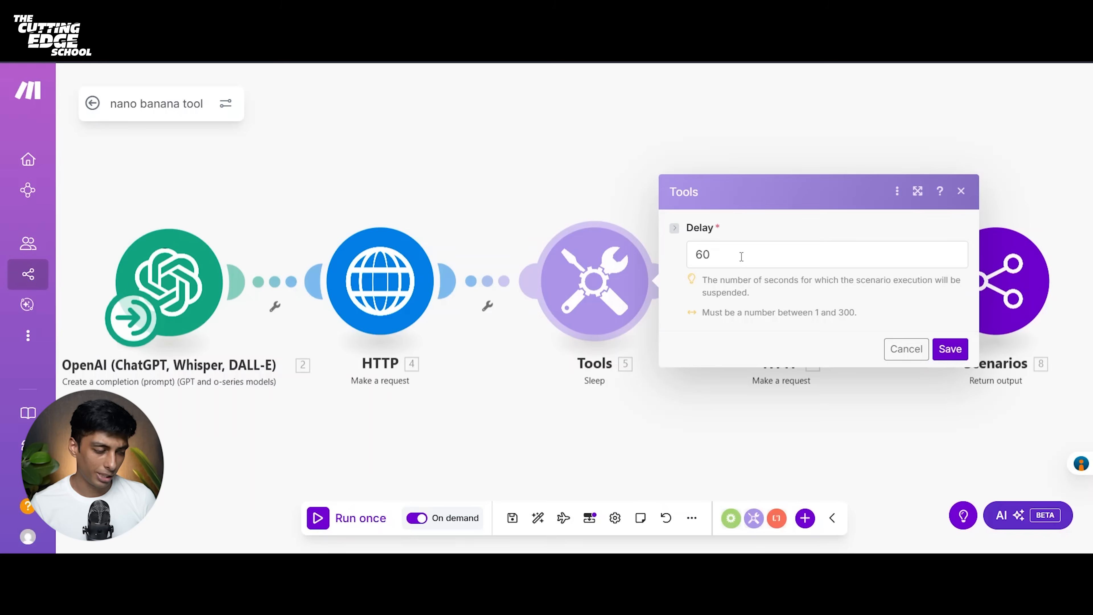
{"action": "left_click", "coordinate": [737, 409]}
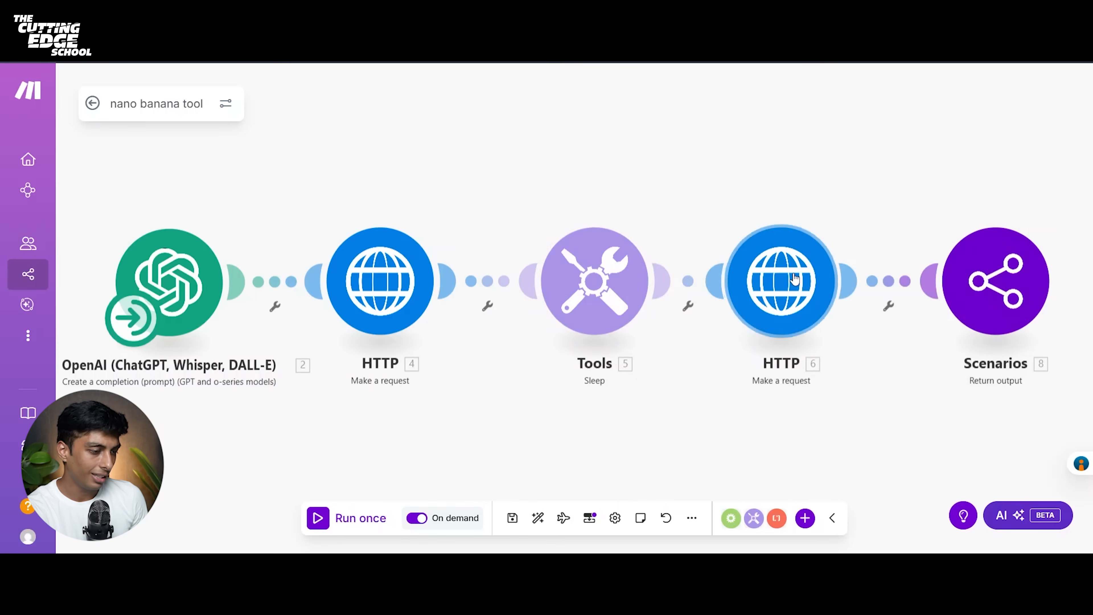
{"action": "left_click", "coordinate": [794, 279]}
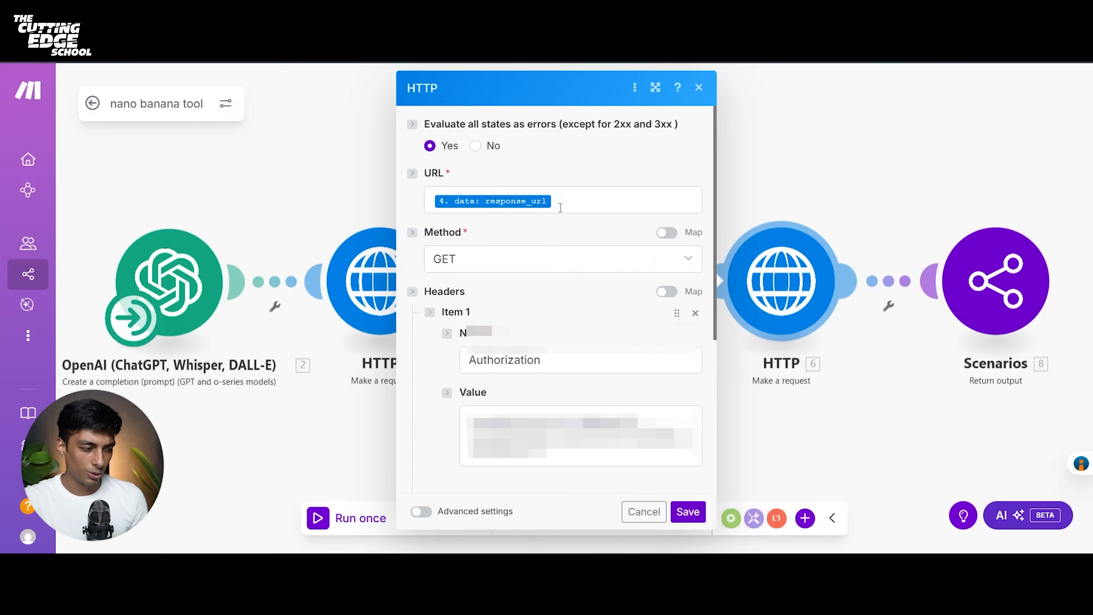
{"action": "scroll", "coordinate": [560, 207], "scroll_direction": "down", "scroll_amount": 3}
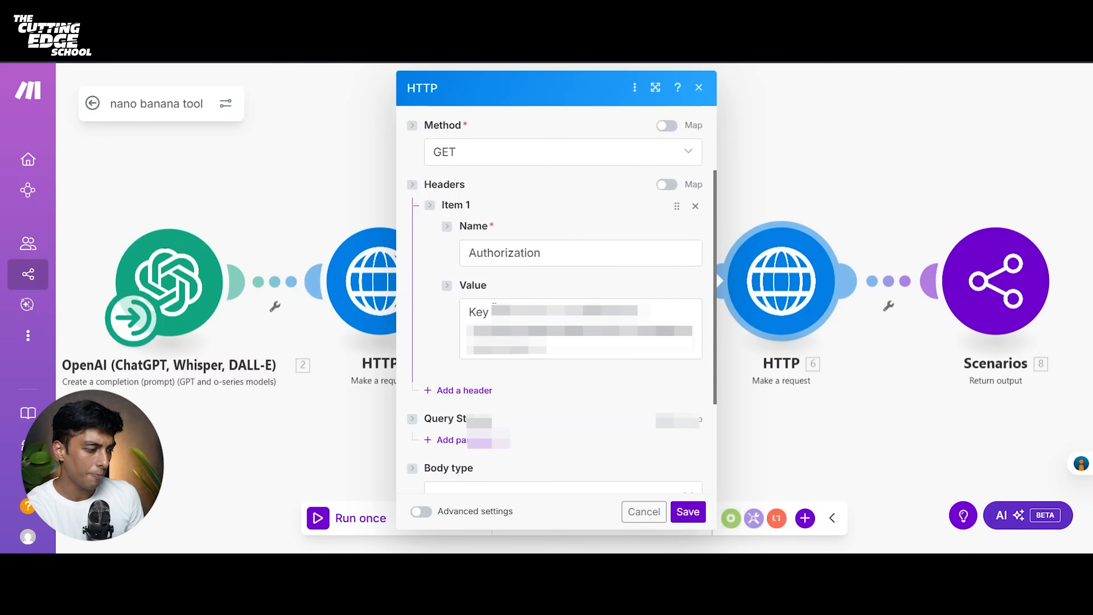
{"action": "left_click_drag", "start_coordinate": [493, 311], "coordinate": [683, 346]}
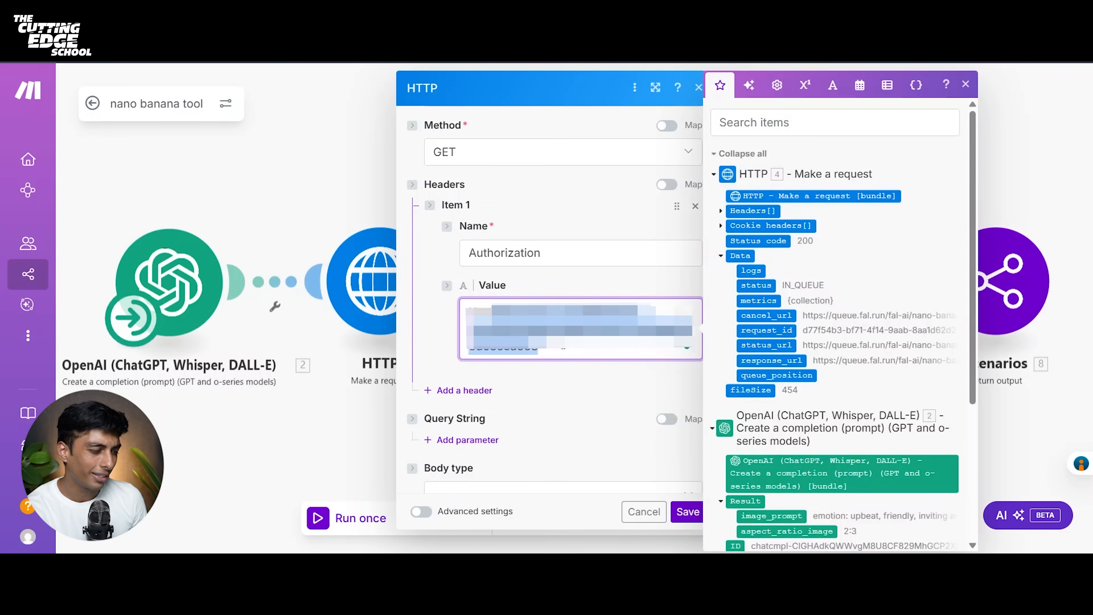
{"action": "scroll", "coordinate": [566, 350], "scroll_direction": "down", "scroll_amount": 3}
{"action": "left_click", "coordinate": [684, 512]}
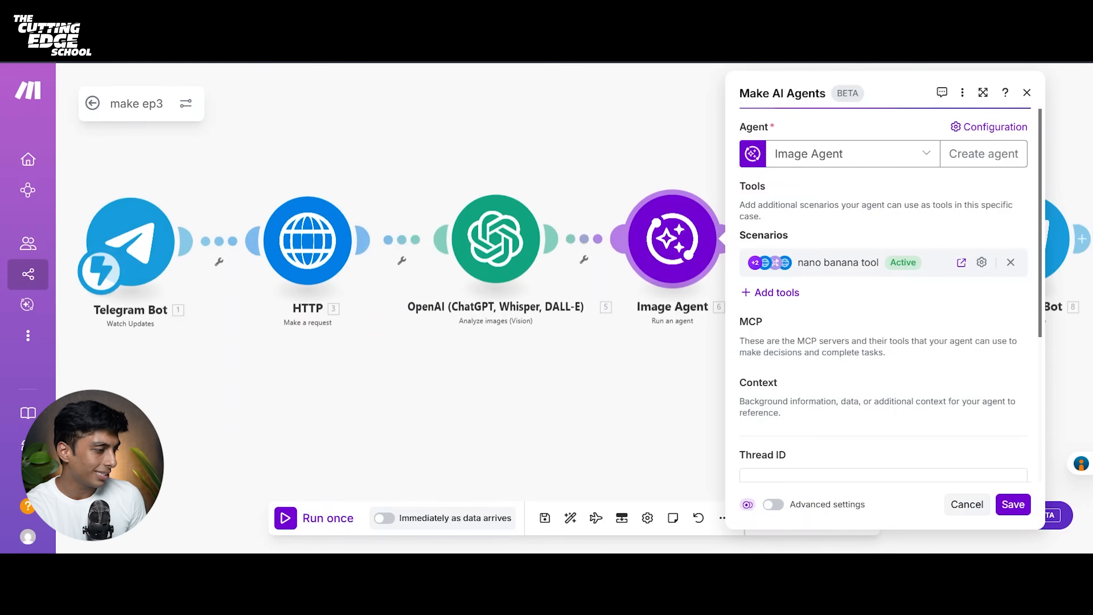
Step: Open the Image Agent's page from the scenario map and review its system prompt and assigned scenario tools
{"action": "left_click", "coordinate": [311, 139]}
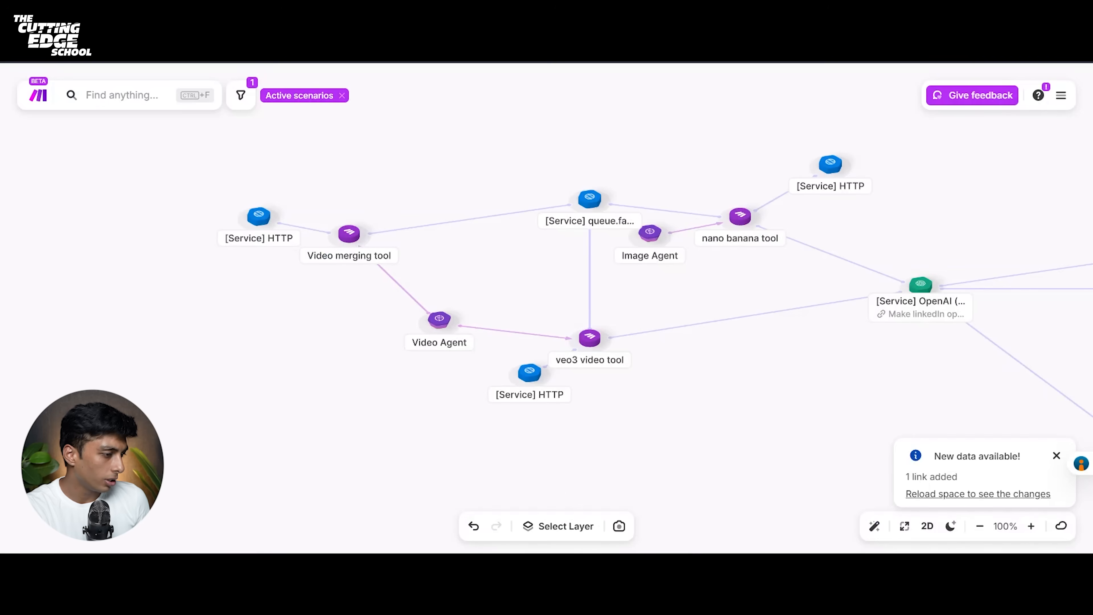
{"action": "left_click", "coordinate": [658, 235]}
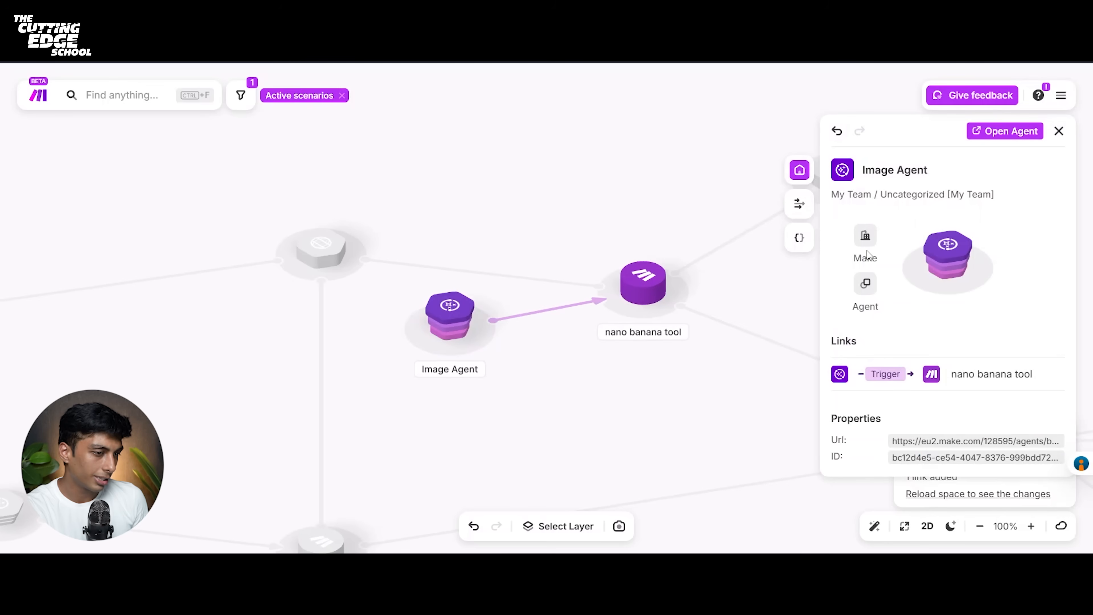
{"action": "left_click", "coordinate": [1003, 132]}
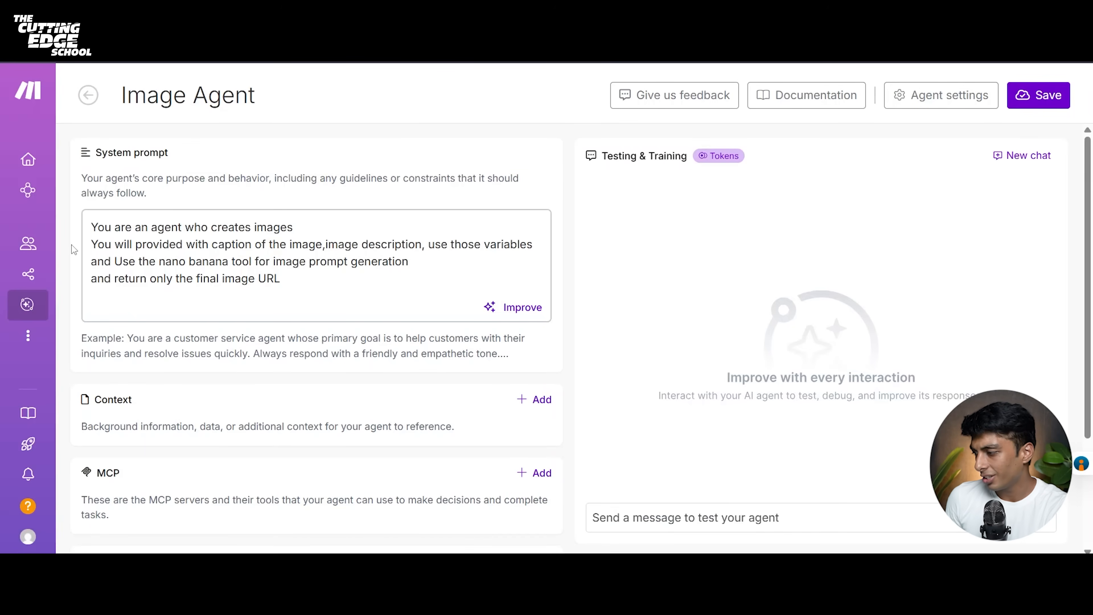
{"action": "key", "text": "ctrl+a"}
{"action": "key", "text": "Right"}
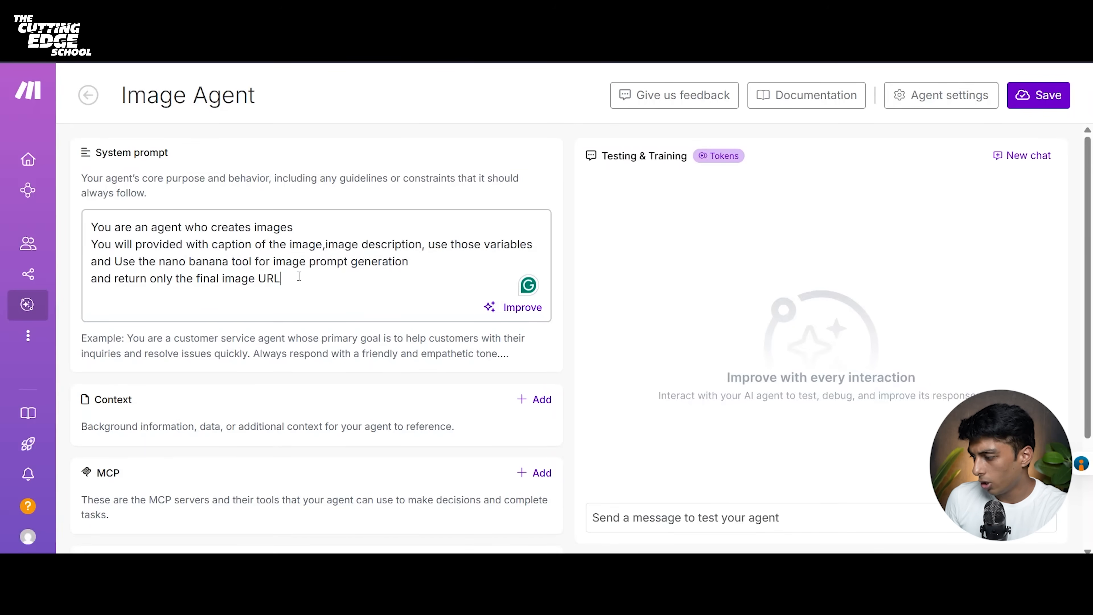
{"action": "scroll", "coordinate": [172, 496], "scroll_direction": "down", "scroll_amount": 3}
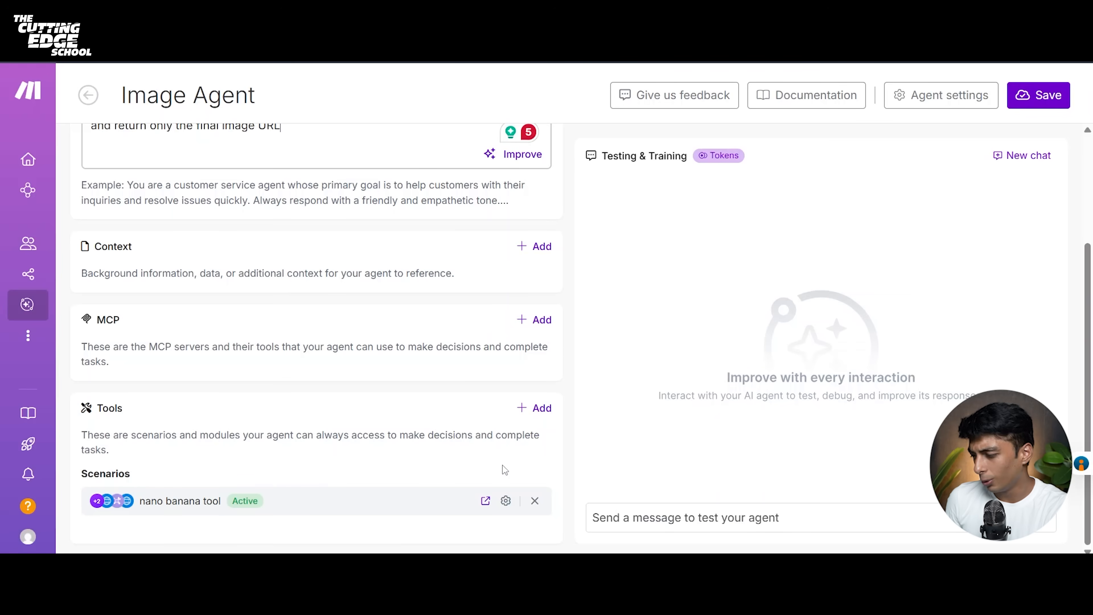
Step: Browse the scenarios available to add as tools for the Image Agent, and leave the selection without adding any
{"action": "left_click", "coordinate": [541, 409]}
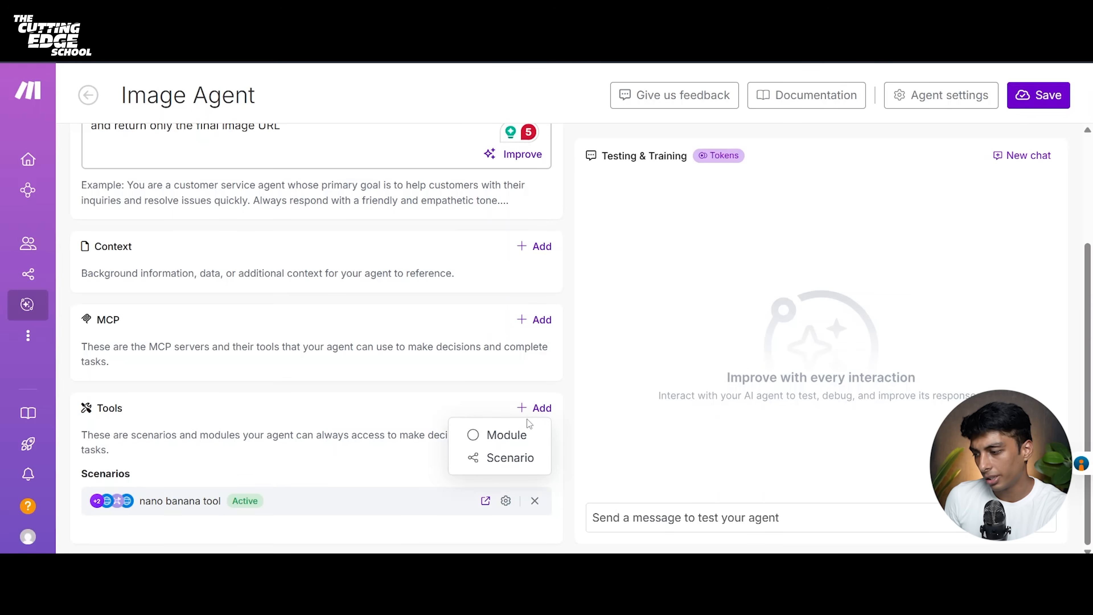
{"action": "left_click", "coordinate": [509, 457]}
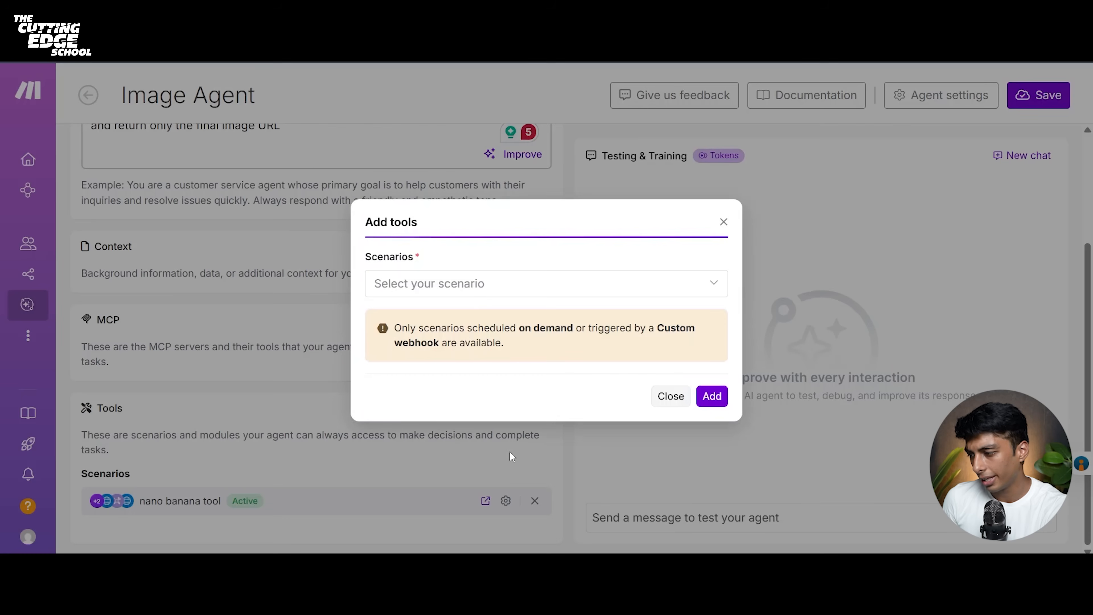
{"action": "left_click", "coordinate": [537, 288]}
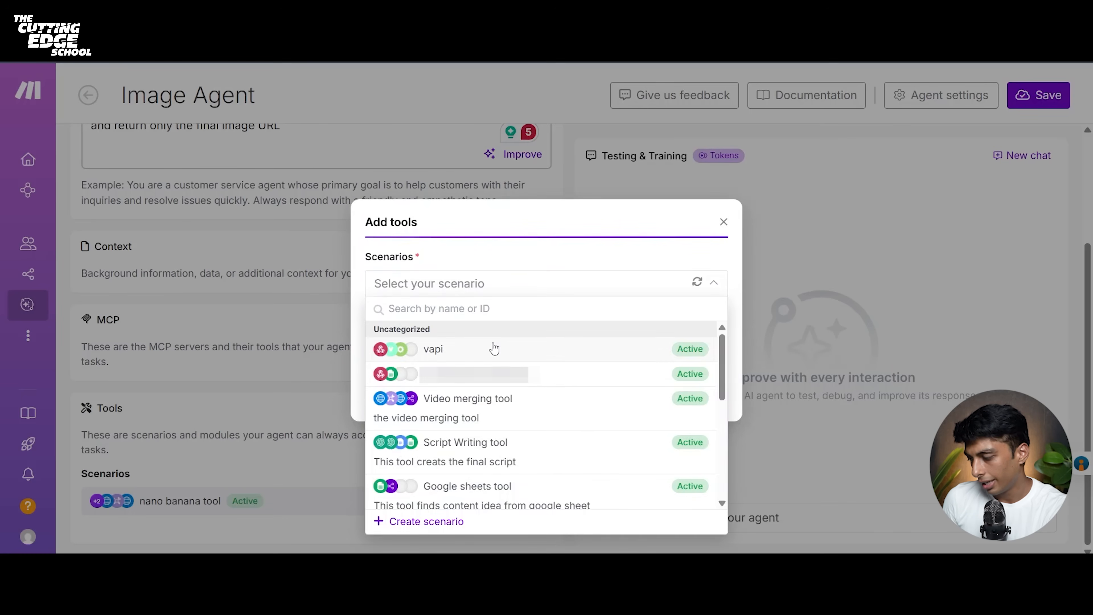
{"action": "scroll", "coordinate": [494, 348], "scroll_direction": "down", "scroll_amount": 5}
{"action": "scroll", "coordinate": [495, 348], "scroll_direction": "down", "scroll_amount": 2}
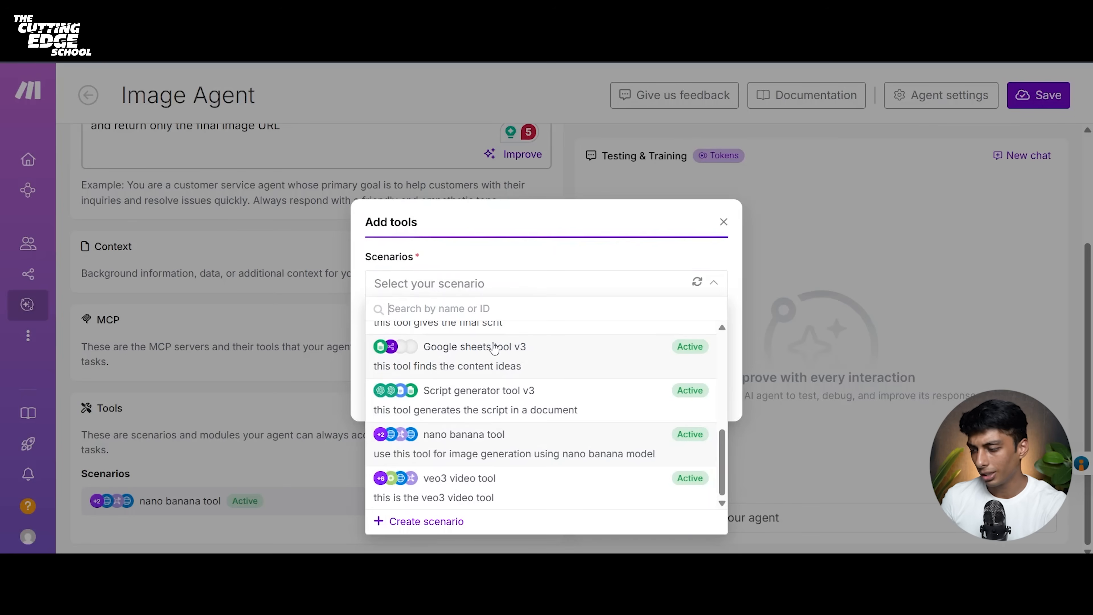
{"action": "left_click", "coordinate": [722, 221]}
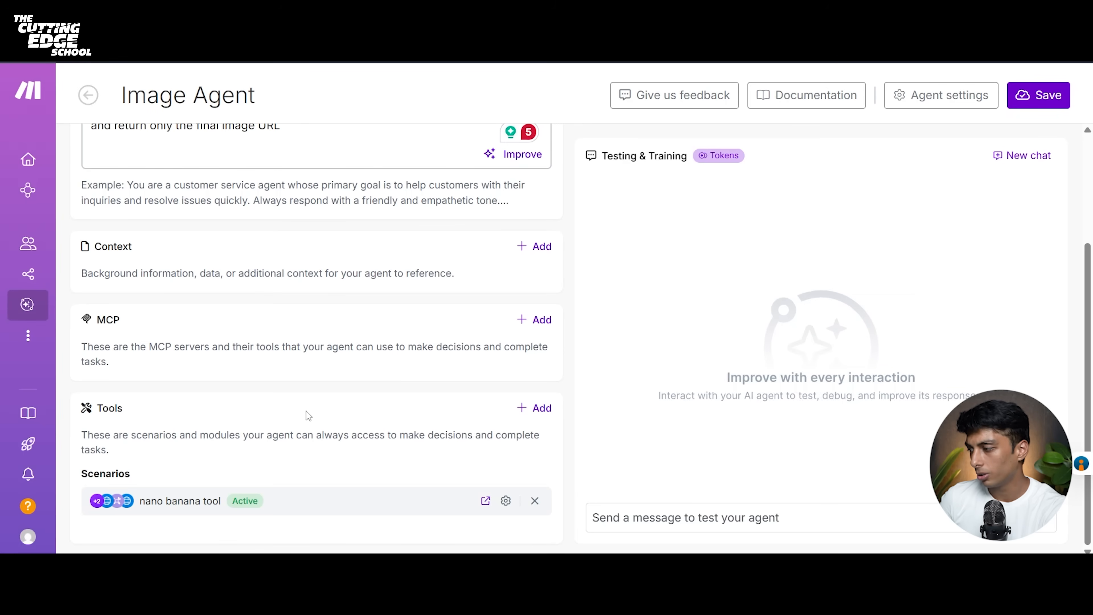
{"action": "scroll", "coordinate": [333, 266], "scroll_direction": "up", "scroll_amount": 4}
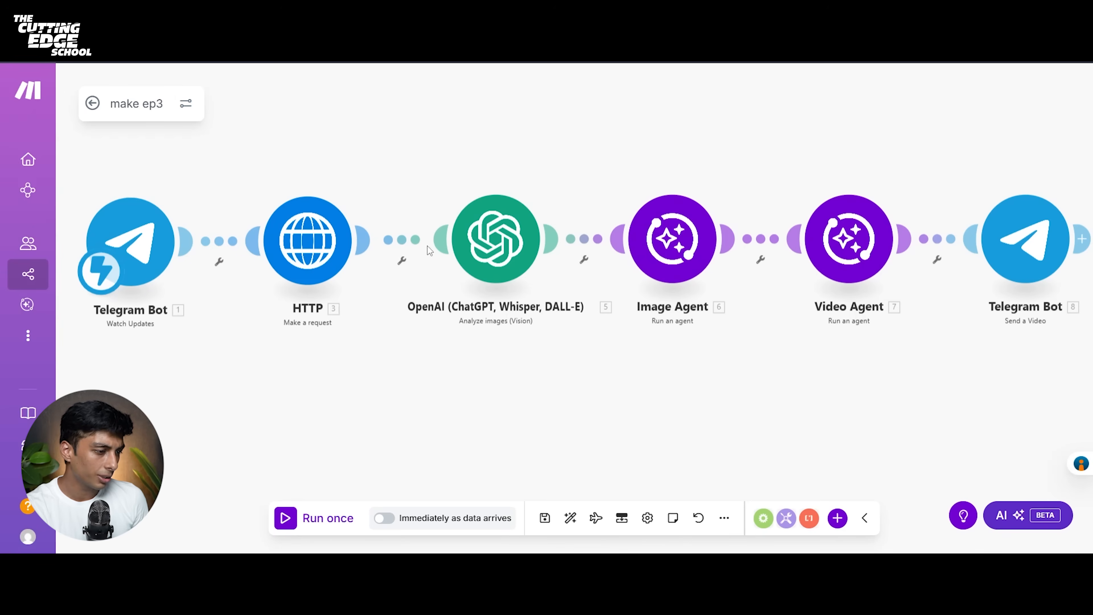
Step: In the make ep3 scenario, review the Video Agent module's tools and its message variables for caption, image_description and nano_banana_image
{"action": "left_click", "coordinate": [850, 245]}
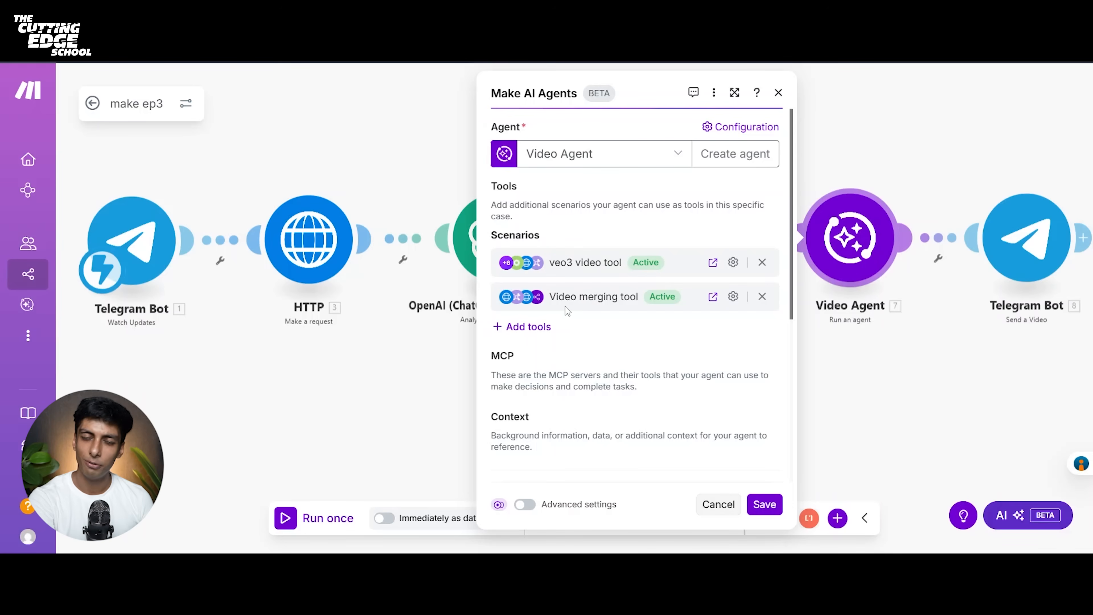
{"action": "scroll", "coordinate": [669, 315], "scroll_direction": "down", "scroll_amount": 5}
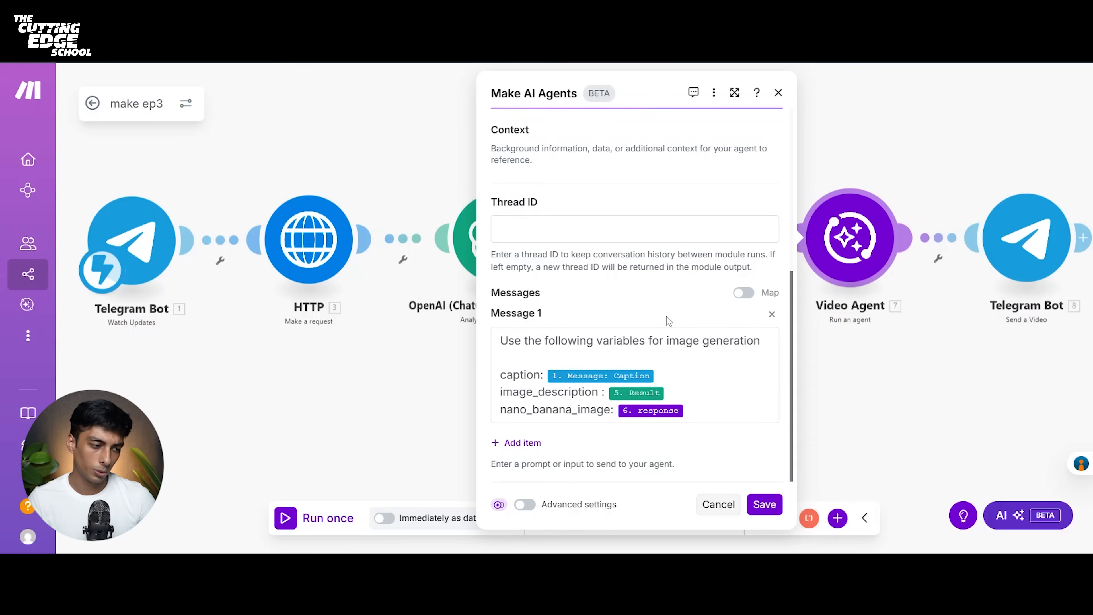
{"action": "left_click", "coordinate": [524, 378]}
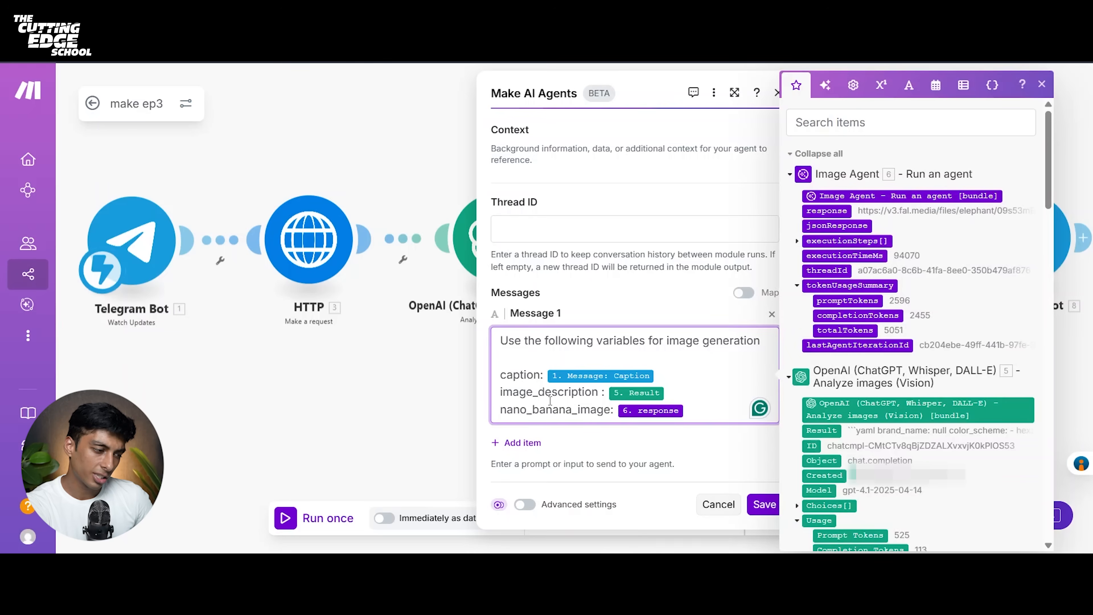
{"action": "left_click_drag", "start_coordinate": [500, 409], "coordinate": [611, 422]}
{"action": "left_click", "coordinate": [685, 375]}
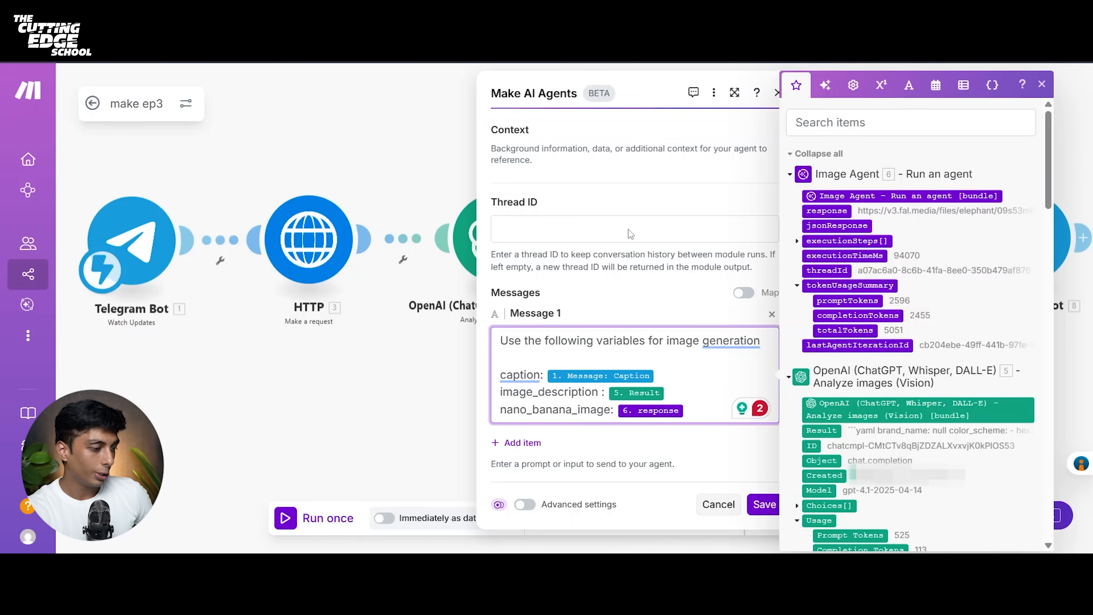
{"action": "left_click", "coordinate": [386, 408]}
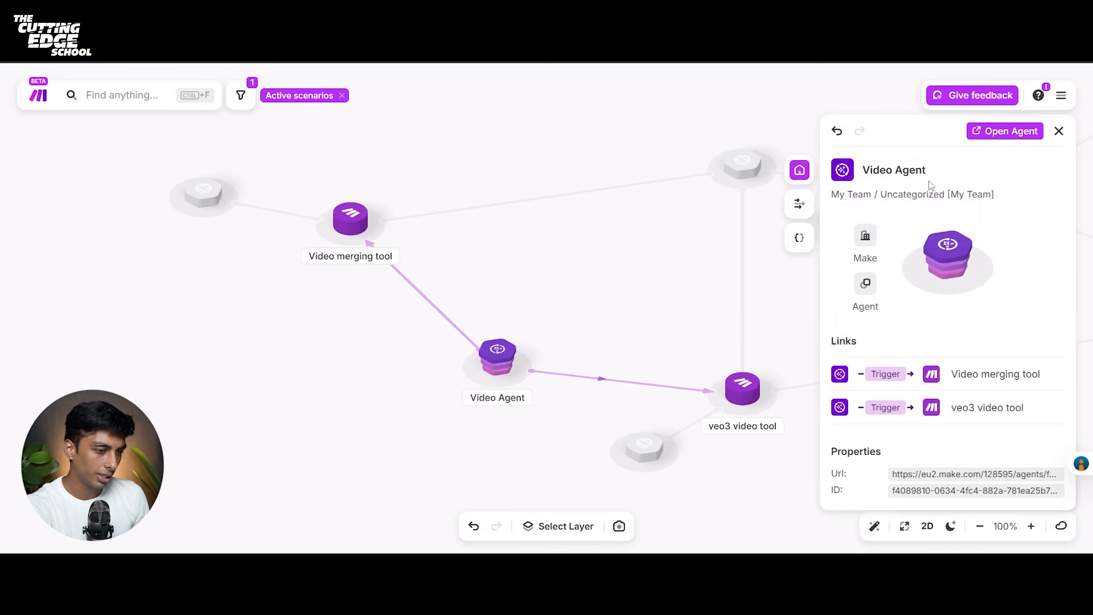
Step: Open the Video Agent's page from the scenario map and review its system prompt and scenario tools
{"action": "left_click", "coordinate": [1028, 133]}
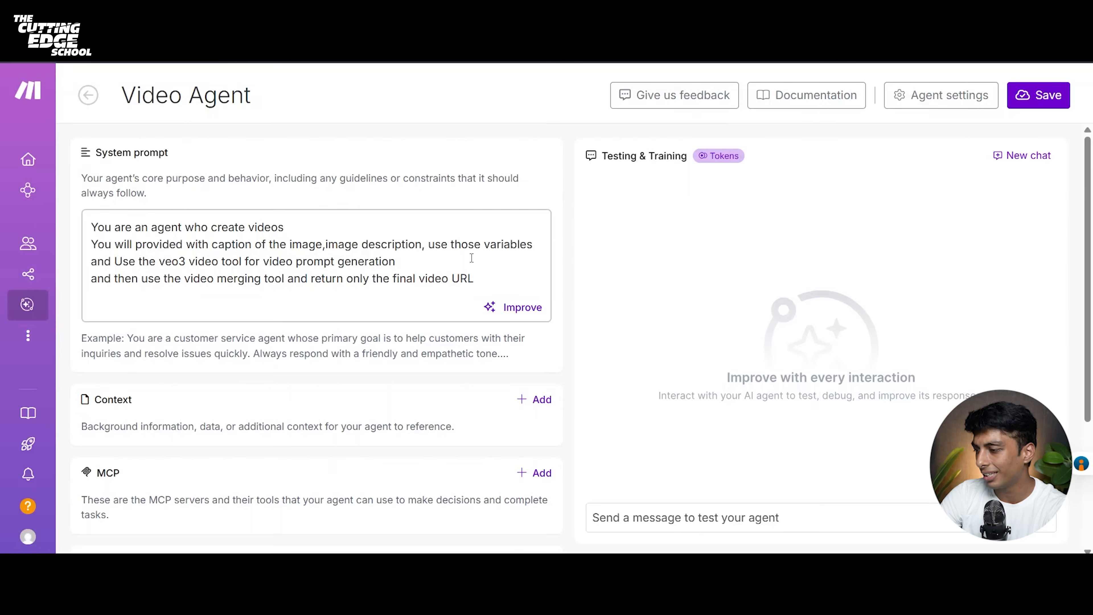
{"action": "left_click_drag", "start_coordinate": [482, 277], "coordinate": [80, 215]}
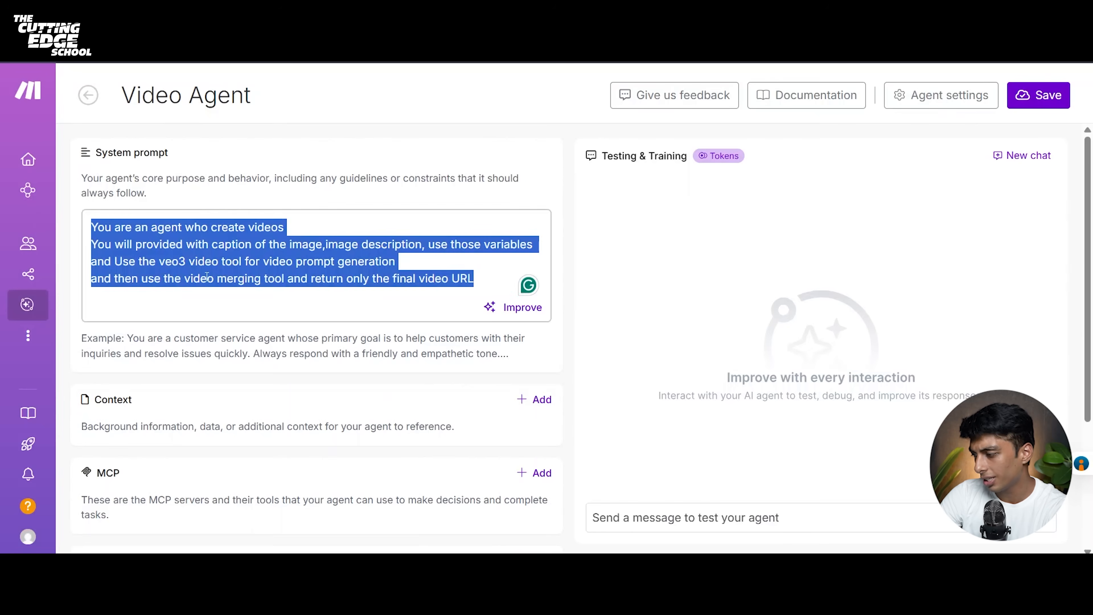
{"action": "scroll", "coordinate": [180, 452], "scroll_direction": "down", "scroll_amount": 4}
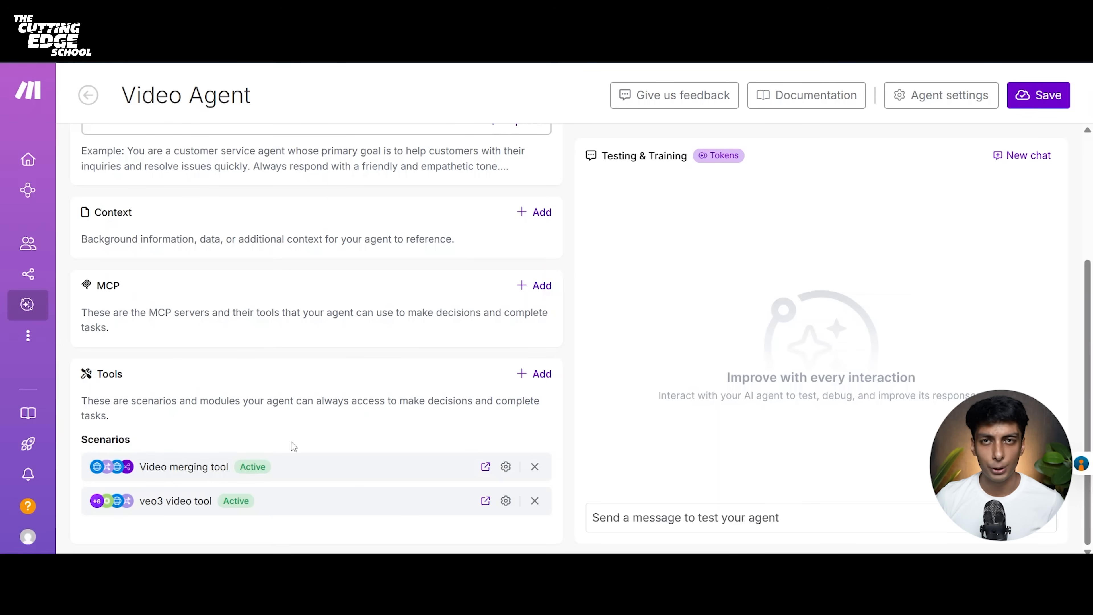
Step: Switch to the veo3 video tool scenario and auto-align its modules into an evenly spaced row
{"action": "mouse_move", "coordinate": [248, 471]}
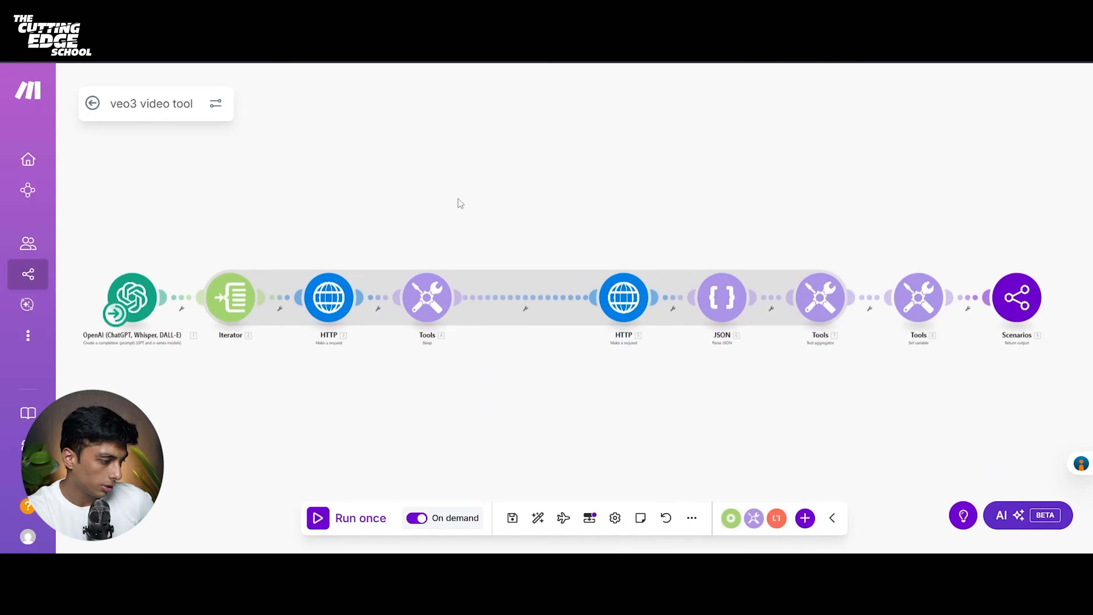
{"action": "left_click", "coordinate": [537, 518]}
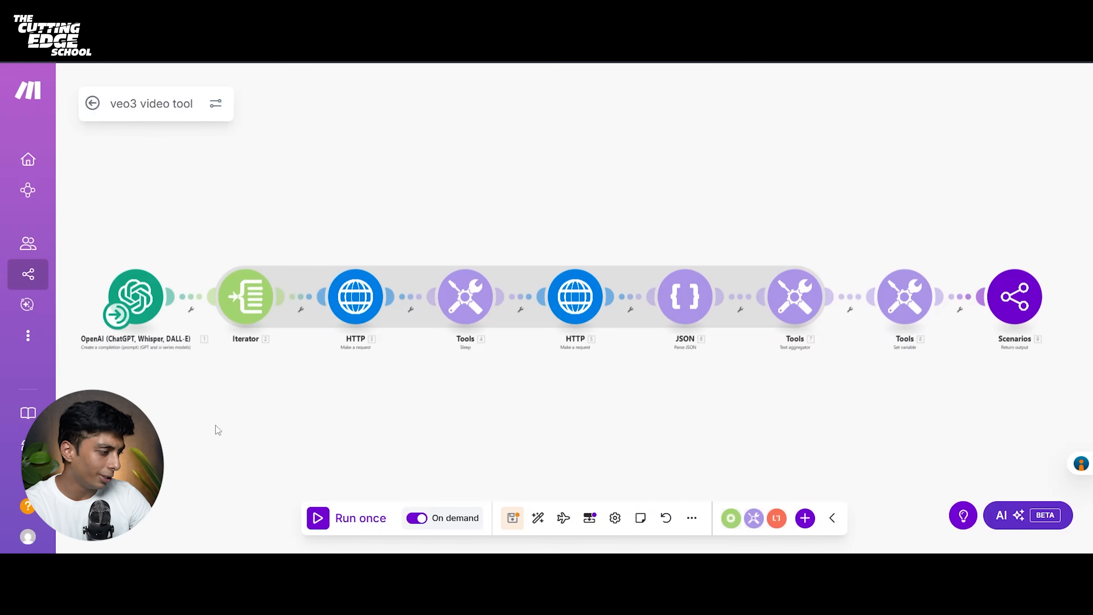
Step: Review the OpenAI module's connection, model, user and system messages, JSON response format and token settings, and close it
{"action": "scroll", "coordinate": [166, 361], "scroll_direction": "up", "scroll_amount": 3}
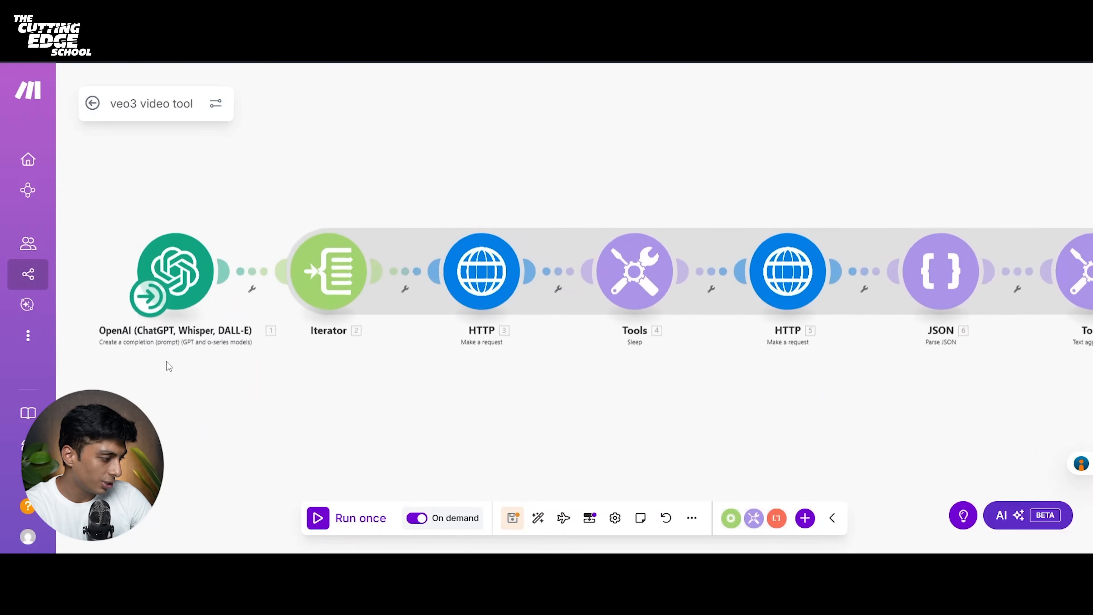
{"action": "left_click", "coordinate": [201, 258]}
{"action": "scroll", "coordinate": [384, 271], "scroll_direction": "down", "scroll_amount": 5}
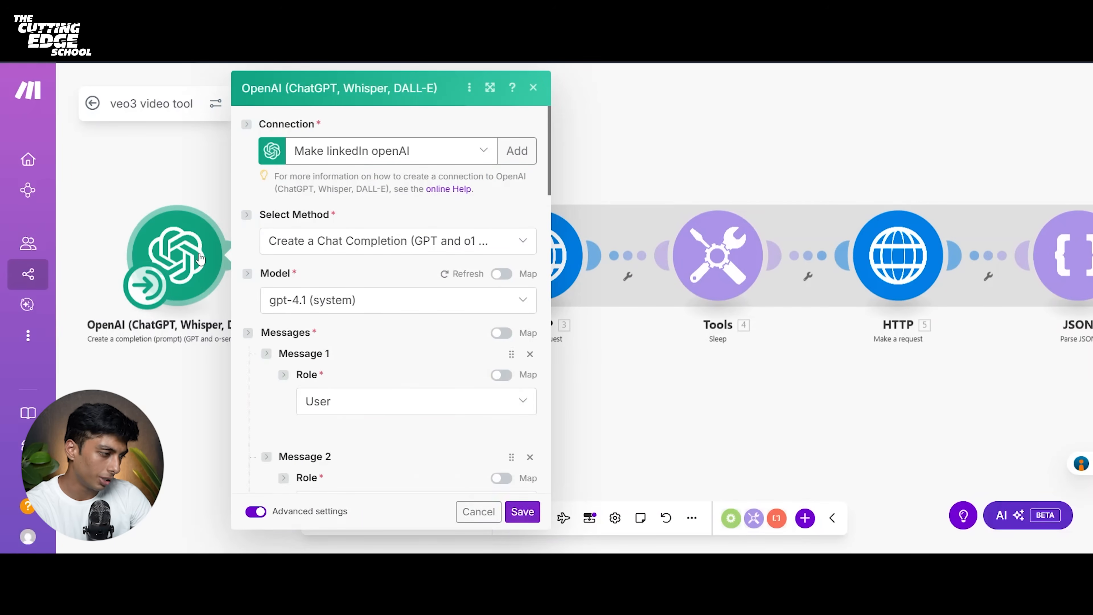
{"action": "scroll", "coordinate": [384, 271], "scroll_direction": "down", "scroll_amount": 15}
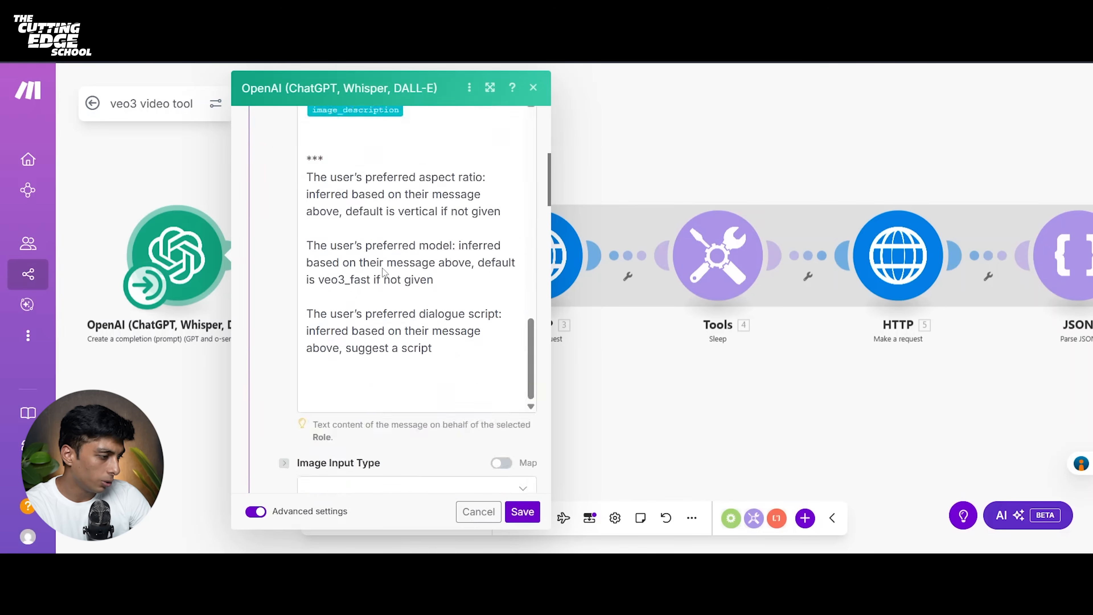
{"action": "scroll", "coordinate": [384, 271], "scroll_direction": "down", "scroll_amount": 20}
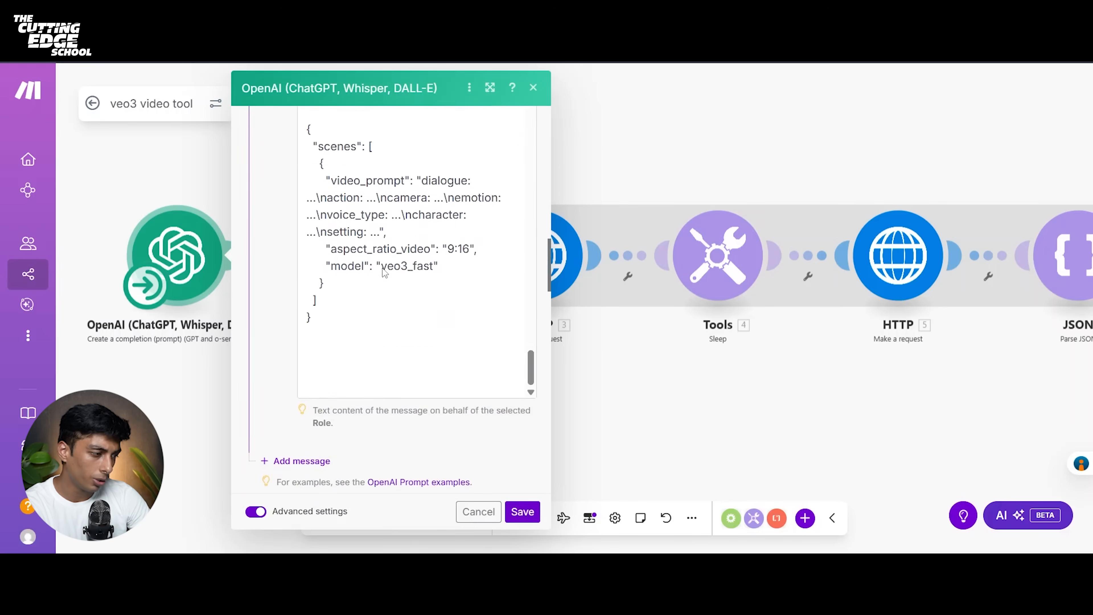
{"action": "scroll", "coordinate": [382, 268], "scroll_direction": "up", "scroll_amount": 10}
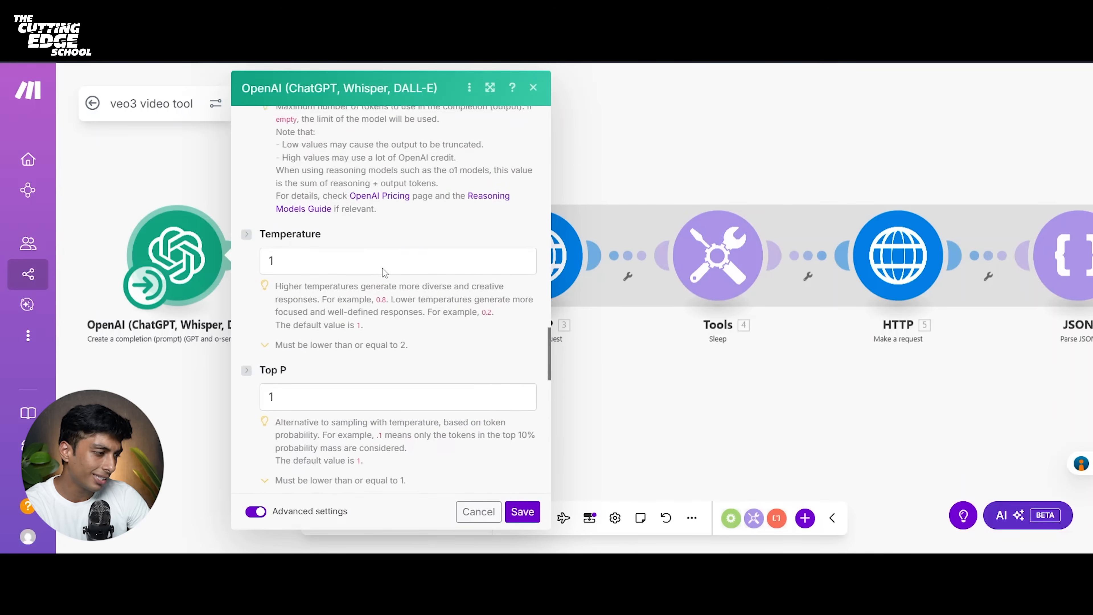
{"action": "scroll", "coordinate": [383, 268], "scroll_direction": "up", "scroll_amount": 8}
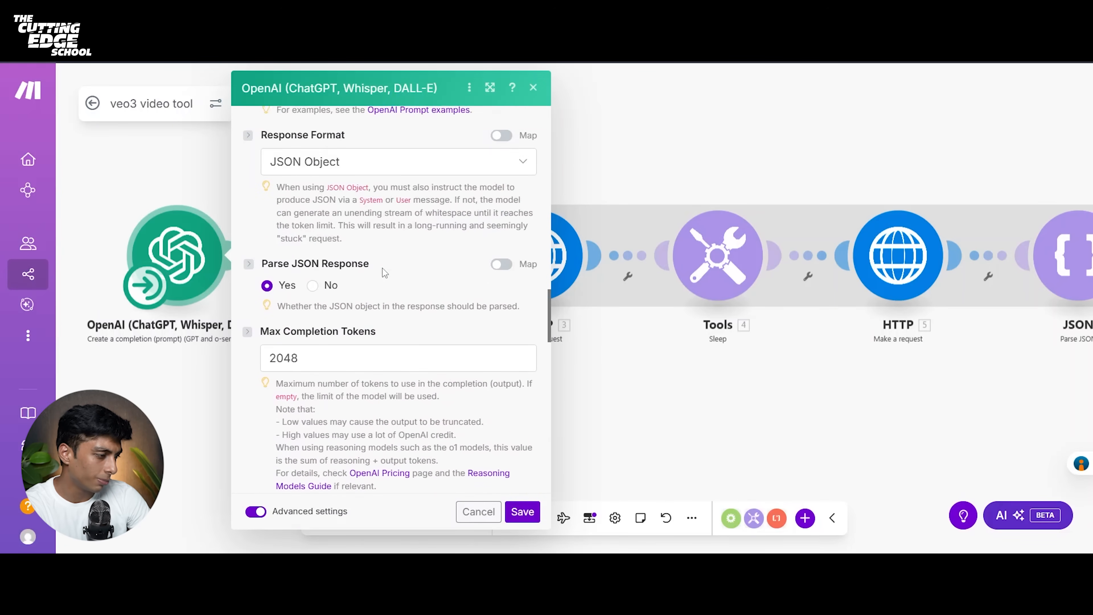
{"action": "left_click", "coordinate": [199, 257]}
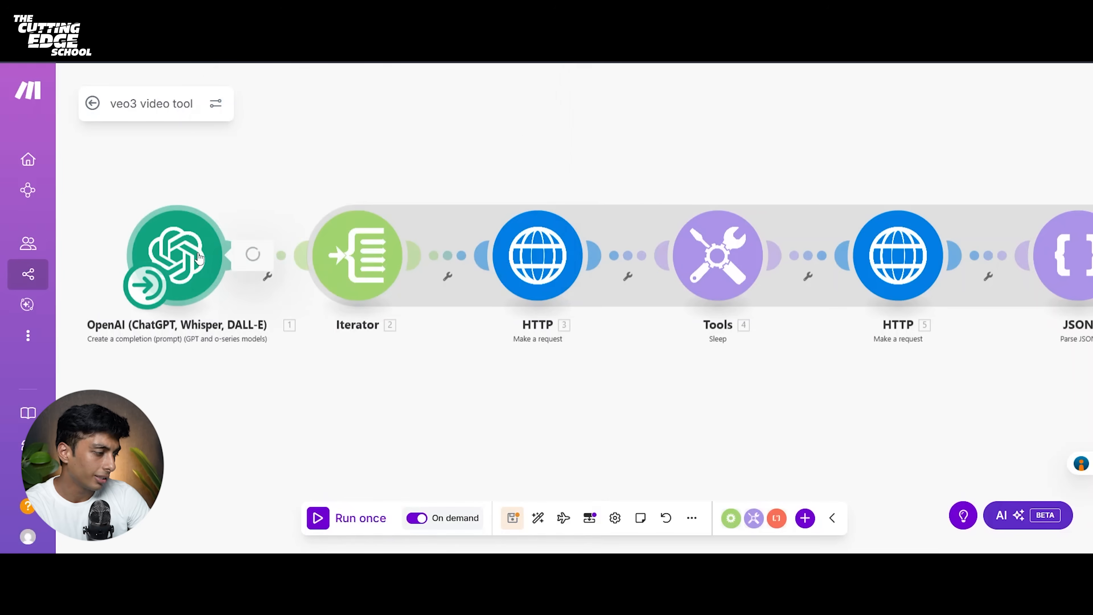
{"action": "left_click", "coordinate": [198, 258]}
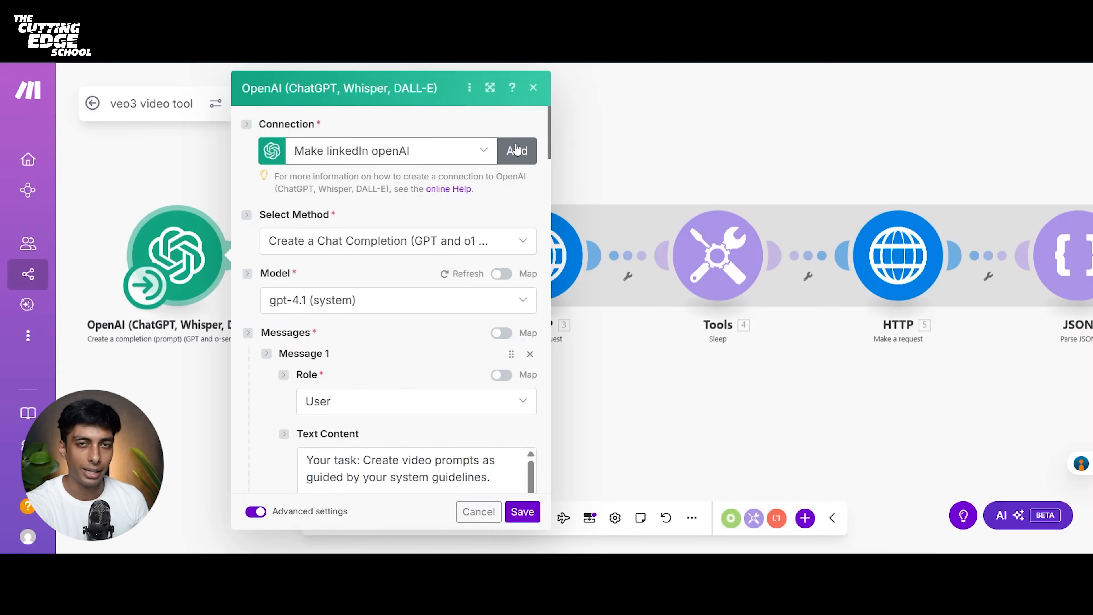
{"action": "left_click", "coordinate": [619, 128]}
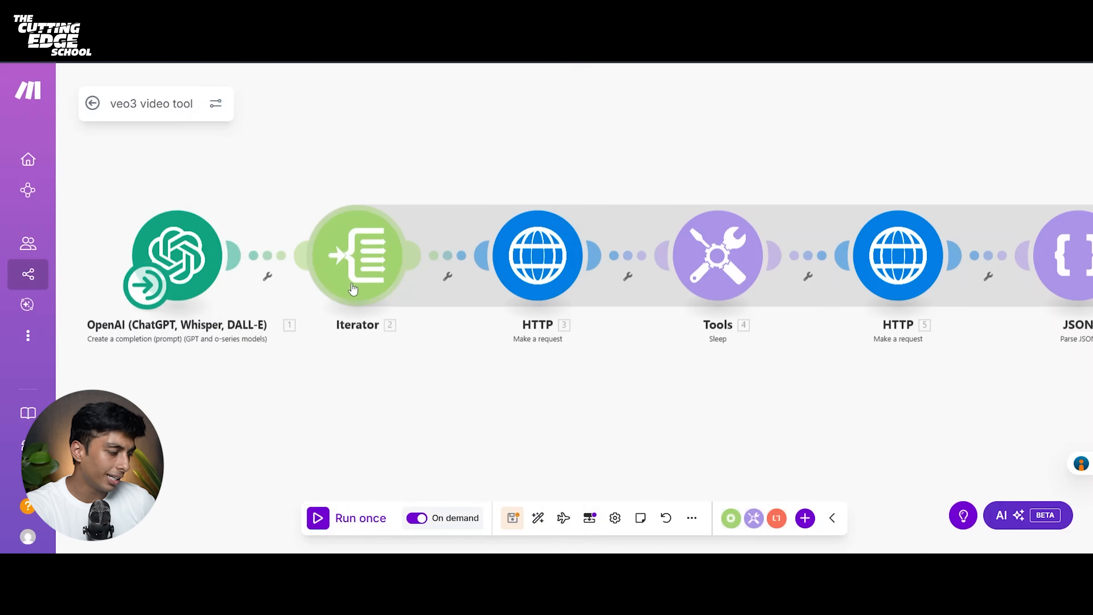
Step: Reopen the OpenAI module, highlight Message 1's instruction to generate 2 scenes when no video count is stated, and close it
{"action": "left_click", "coordinate": [165, 265]}
{"action": "scroll", "coordinate": [432, 318], "scroll_direction": "down", "scroll_amount": 10}
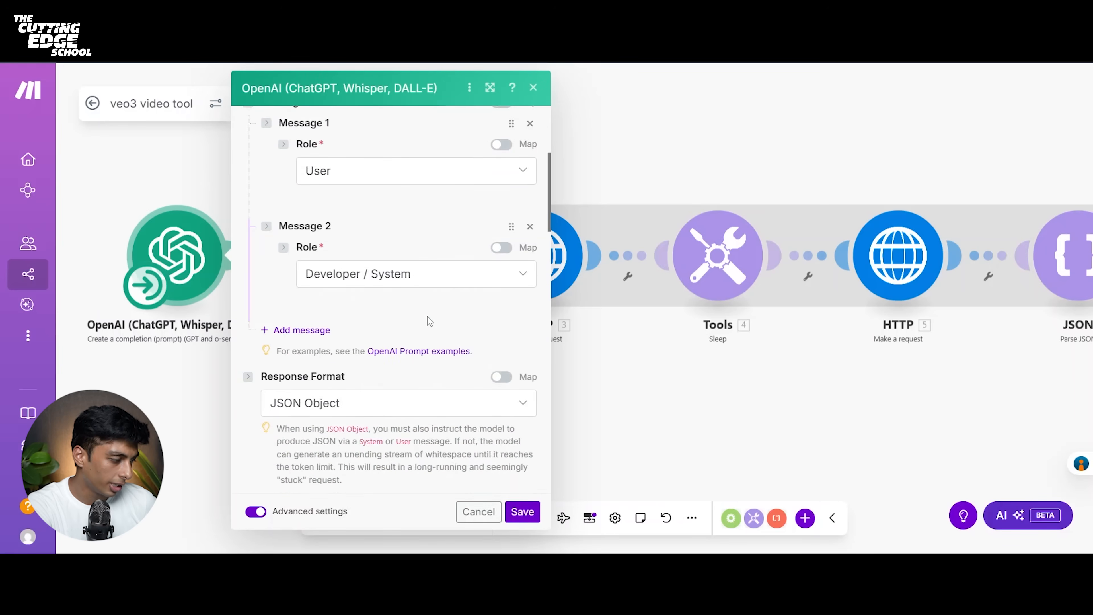
{"action": "scroll", "coordinate": [429, 321], "scroll_direction": "down", "scroll_amount": 5}
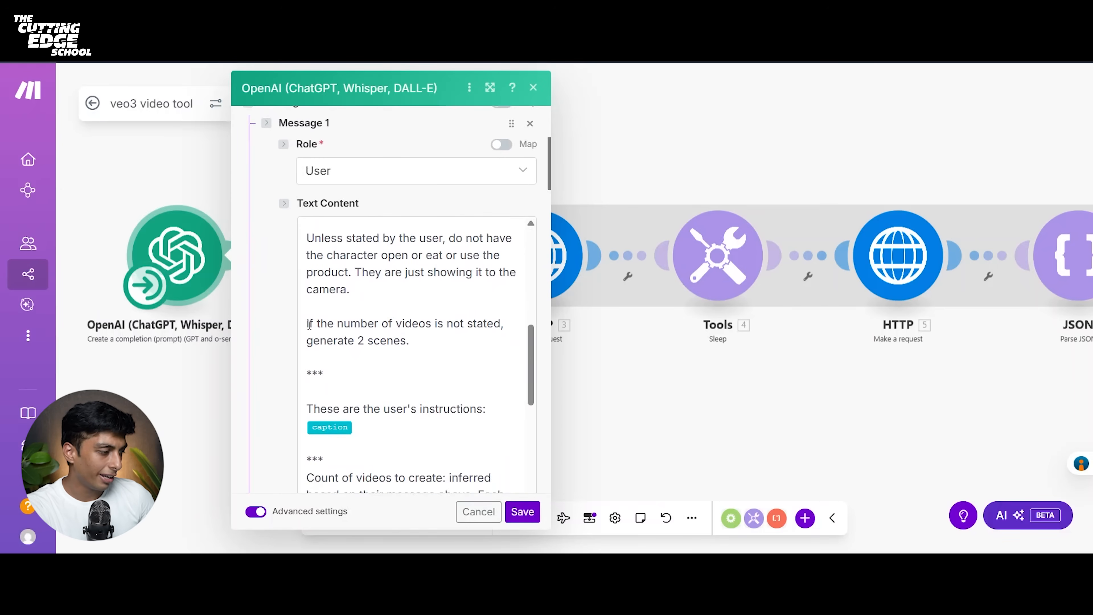
{"action": "left_click_drag", "start_coordinate": [309, 324], "coordinate": [491, 338]}
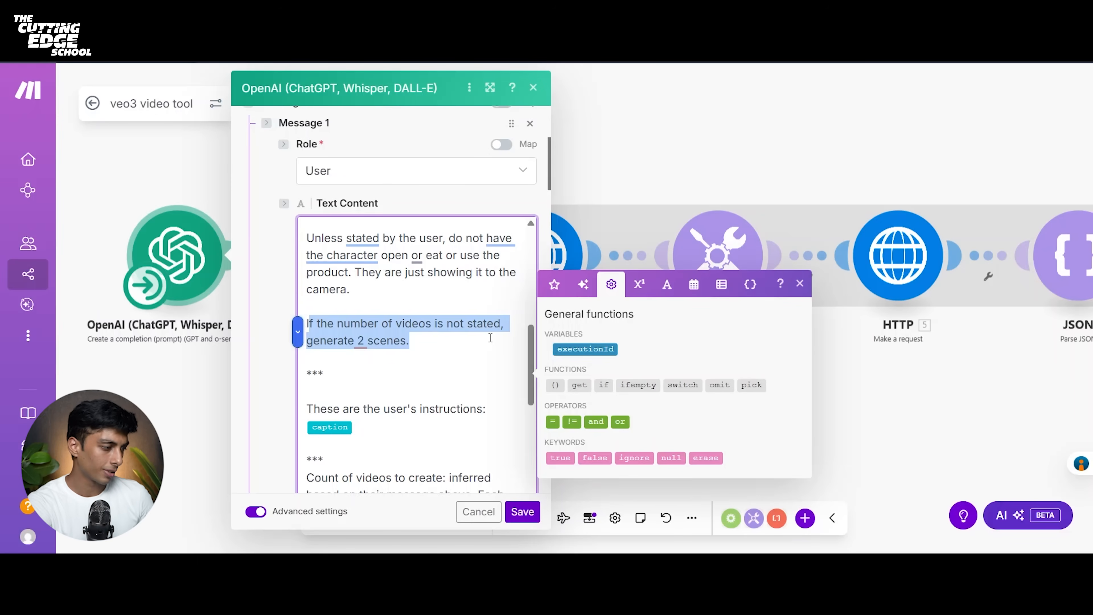
{"action": "left_click", "coordinate": [667, 157]}
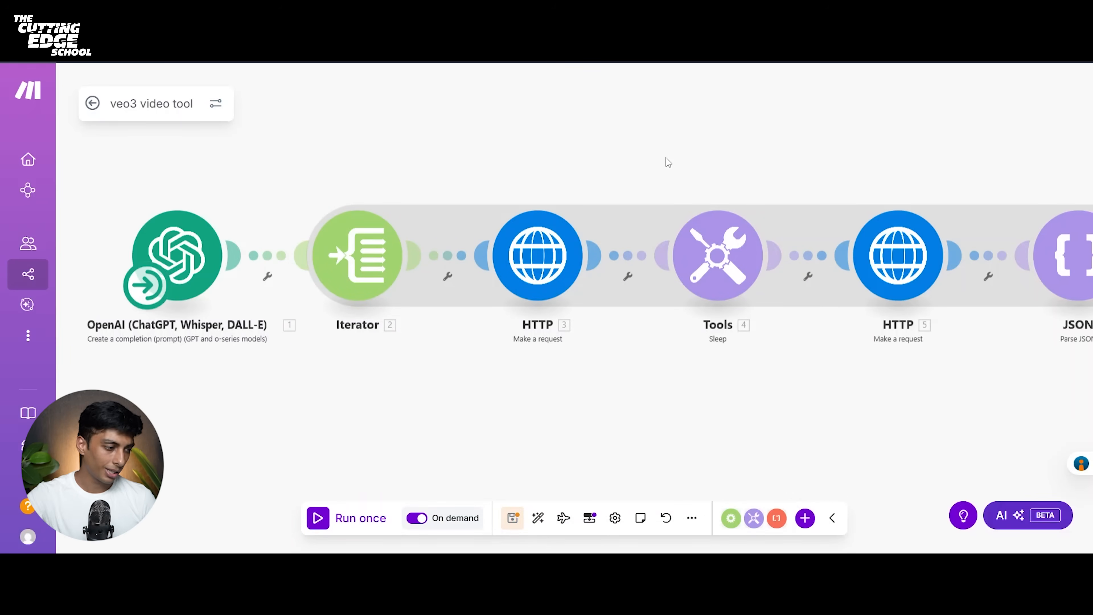
Step: Review the Iterator's Array mapping and its available OpenAI output items, and close the settings
{"action": "left_click", "coordinate": [344, 255]}
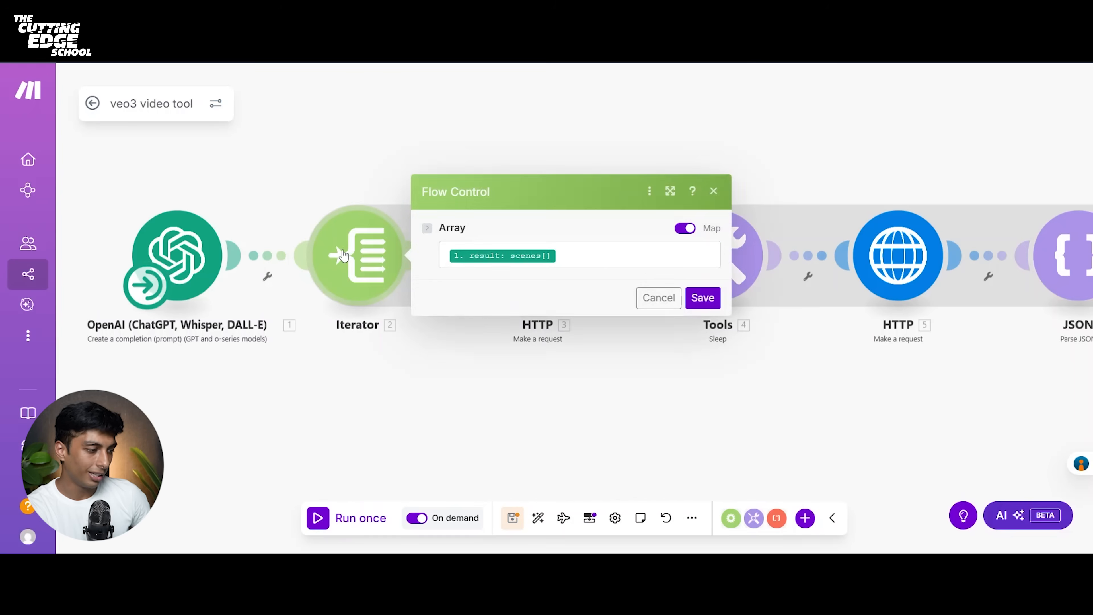
{"action": "left_click", "coordinate": [575, 253]}
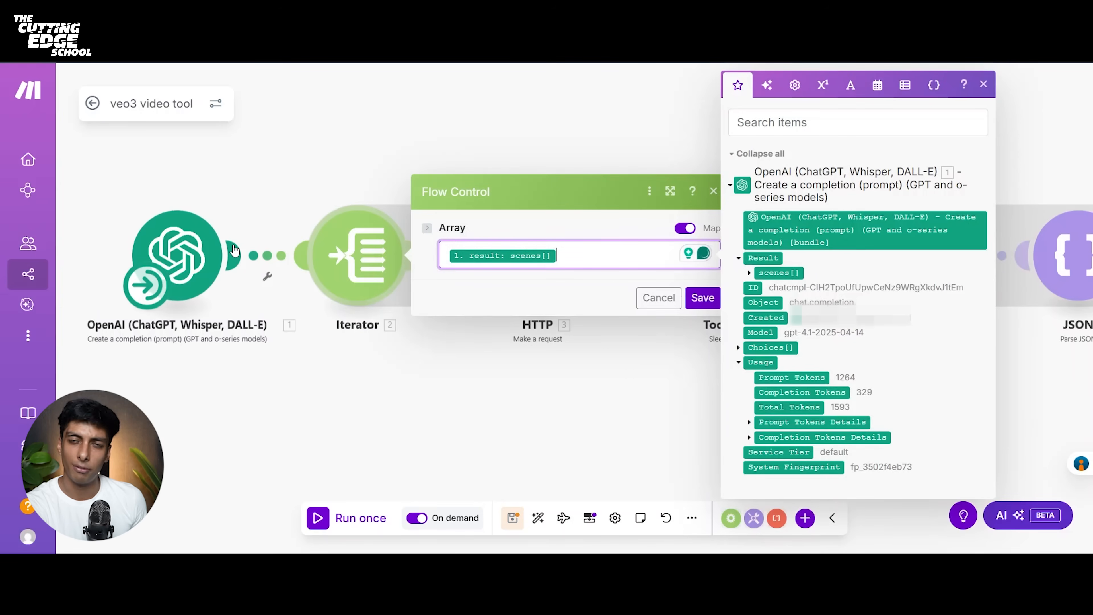
{"action": "left_click", "coordinate": [391, 258]}
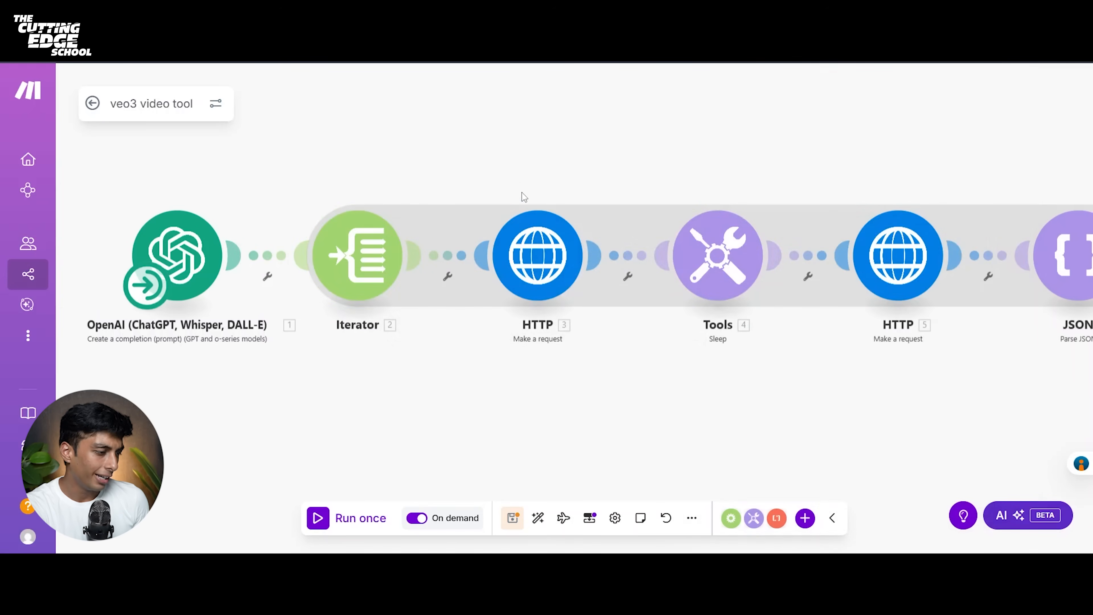
Step: Open the HTTP module after the Iterator and highlight its fal.run veo3 fast image-to-video URL
{"action": "scroll", "coordinate": [526, 202], "scroll_direction": "right", "scroll_amount": 1}
{"action": "left_click", "coordinate": [497, 285]}
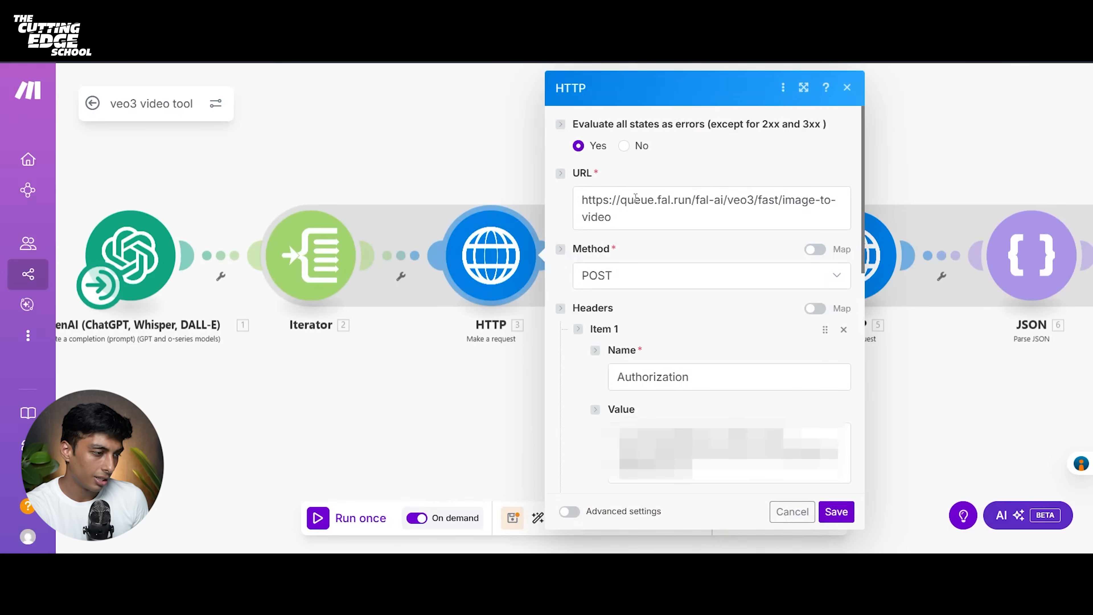
{"action": "left_click", "coordinate": [627, 207]}
{"action": "key", "text": "ctrl+a"}
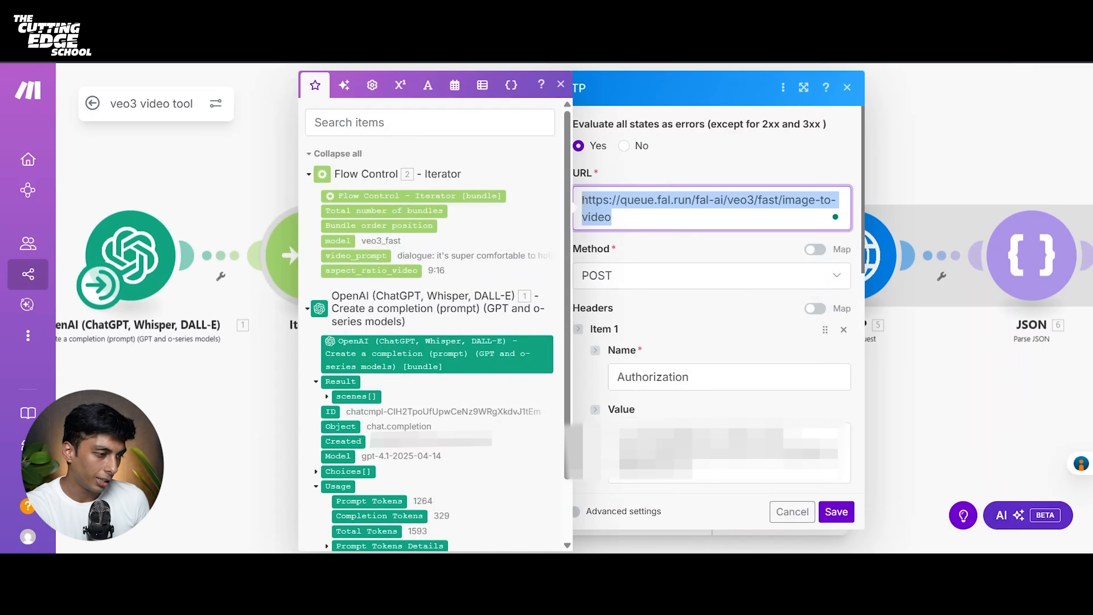
{"action": "left_click", "coordinate": [647, 219]}
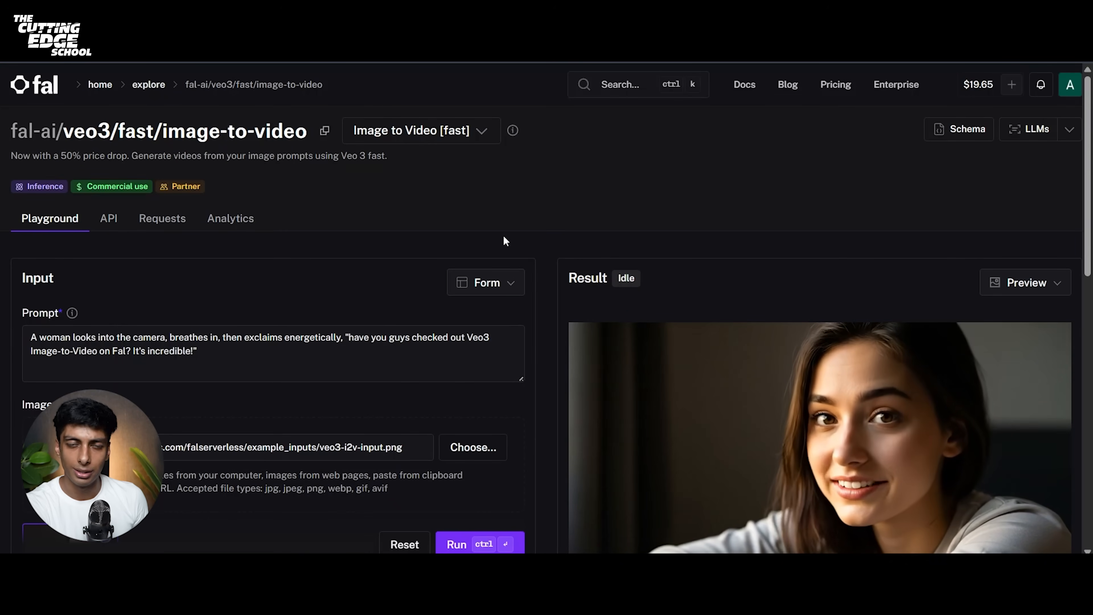
Step: Review the HTTP request's method, the Authorization header's value and the content type settings
{"action": "scroll", "coordinate": [503, 235], "scroll_direction": "down", "scroll_amount": 3}
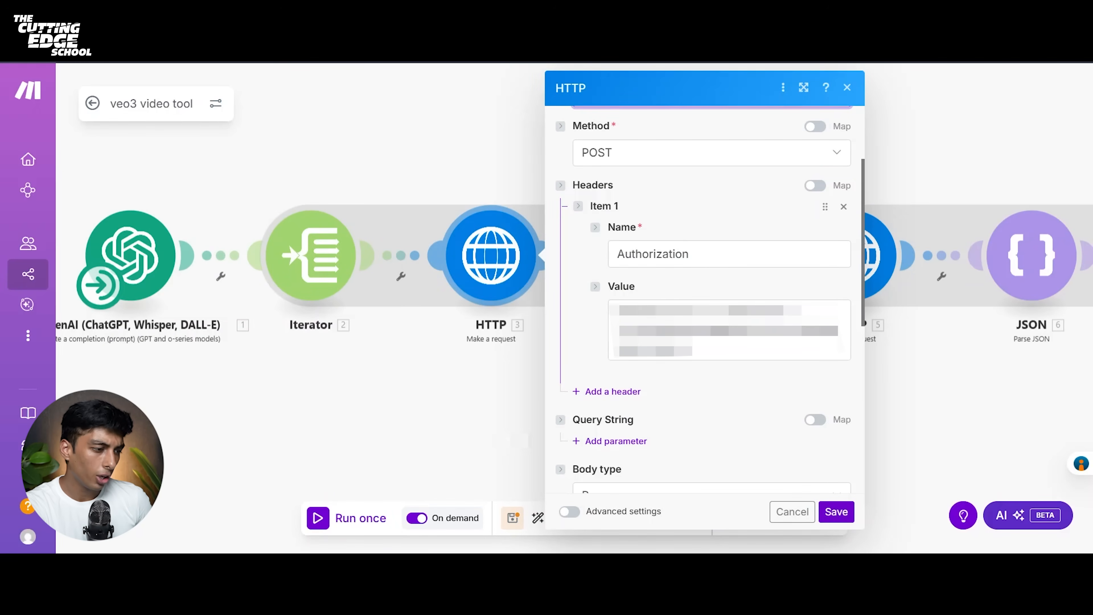
{"action": "left_click_drag", "start_coordinate": [639, 311], "coordinate": [706, 351]}
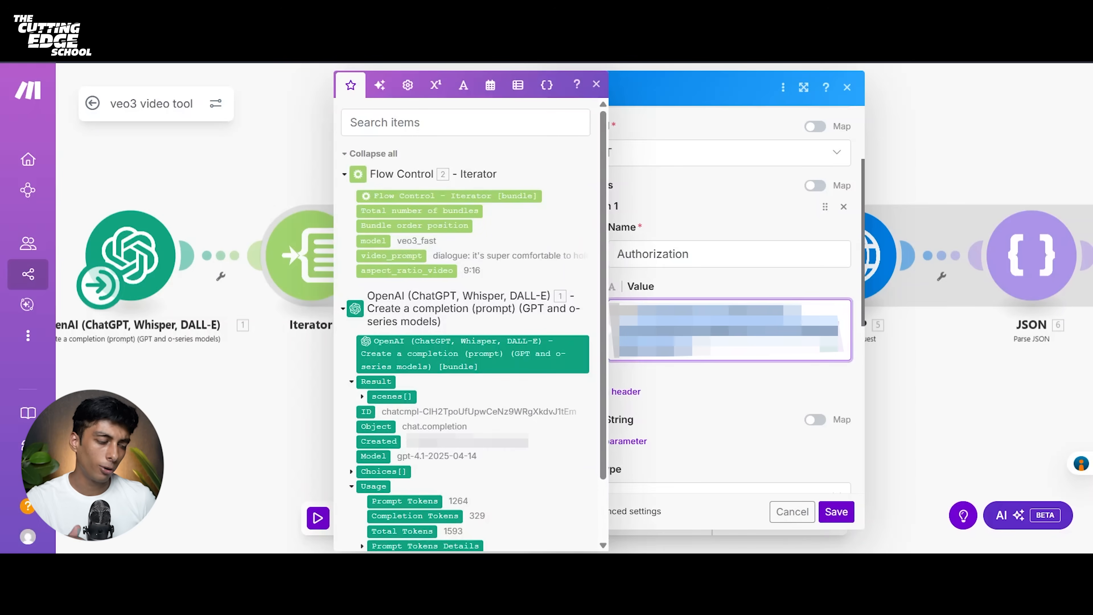
{"action": "left_click", "coordinate": [727, 379]}
{"action": "scroll", "coordinate": [732, 381], "scroll_direction": "down", "scroll_amount": 8}
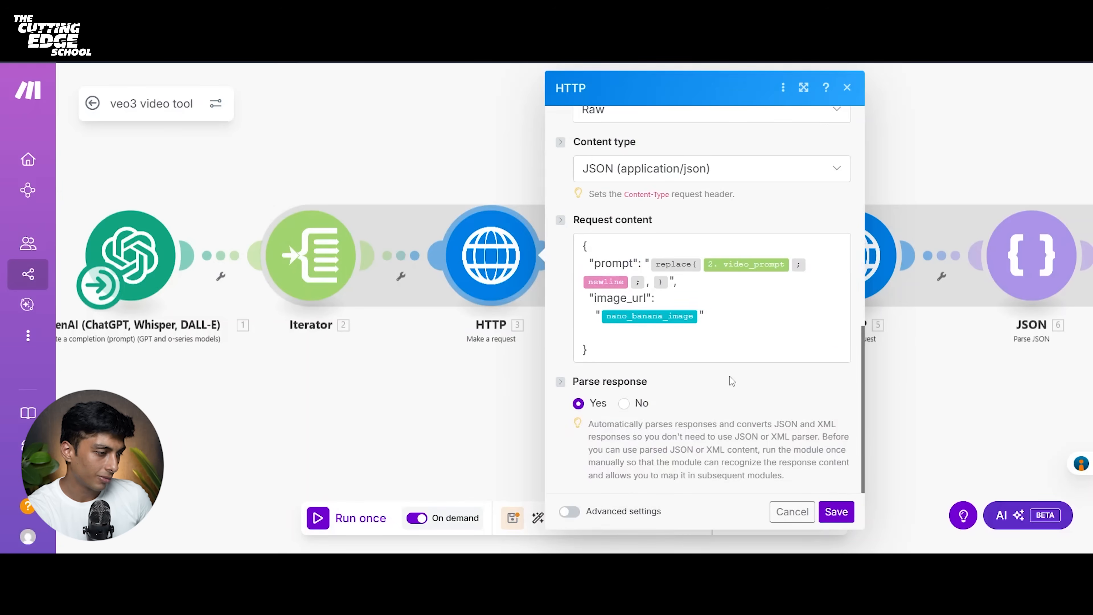
Step: Highlight the prompt and image_url fields in the HTTP request content, and save the module unchanged
{"action": "left_click", "coordinate": [593, 268]}
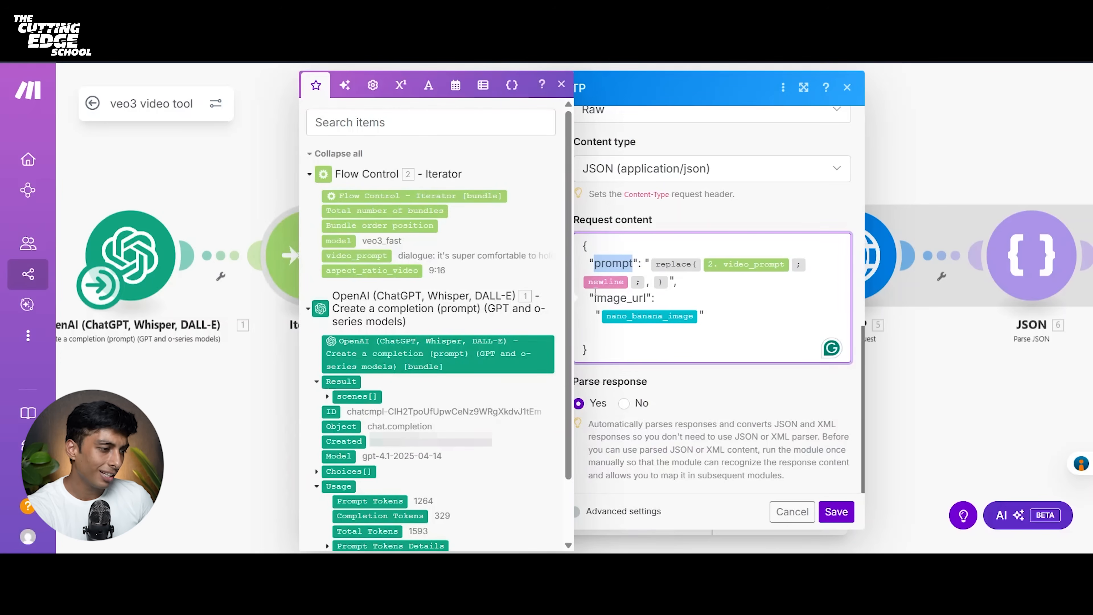
{"action": "left_click_drag", "start_coordinate": [595, 298], "coordinate": [646, 299]}
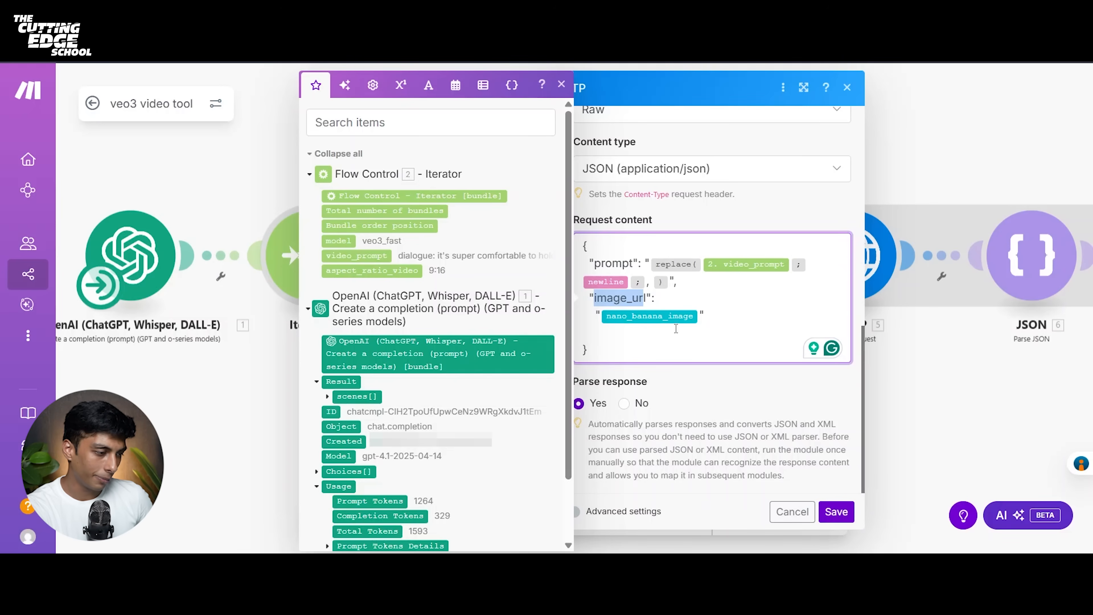
{"action": "left_click_drag", "start_coordinate": [594, 263], "coordinate": [621, 264]}
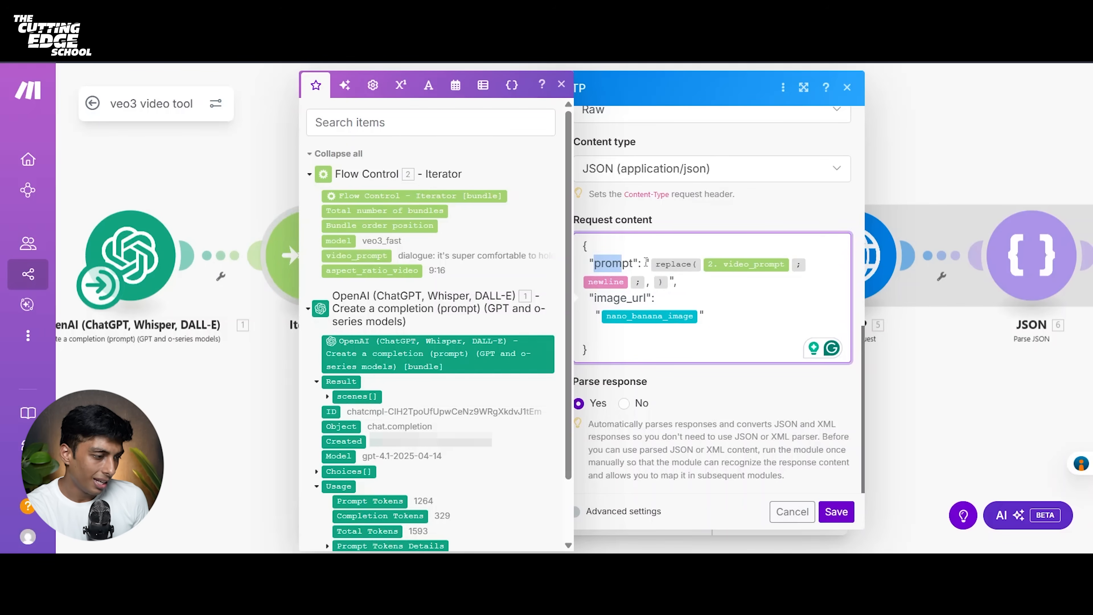
{"action": "left_click", "coordinate": [598, 312]}
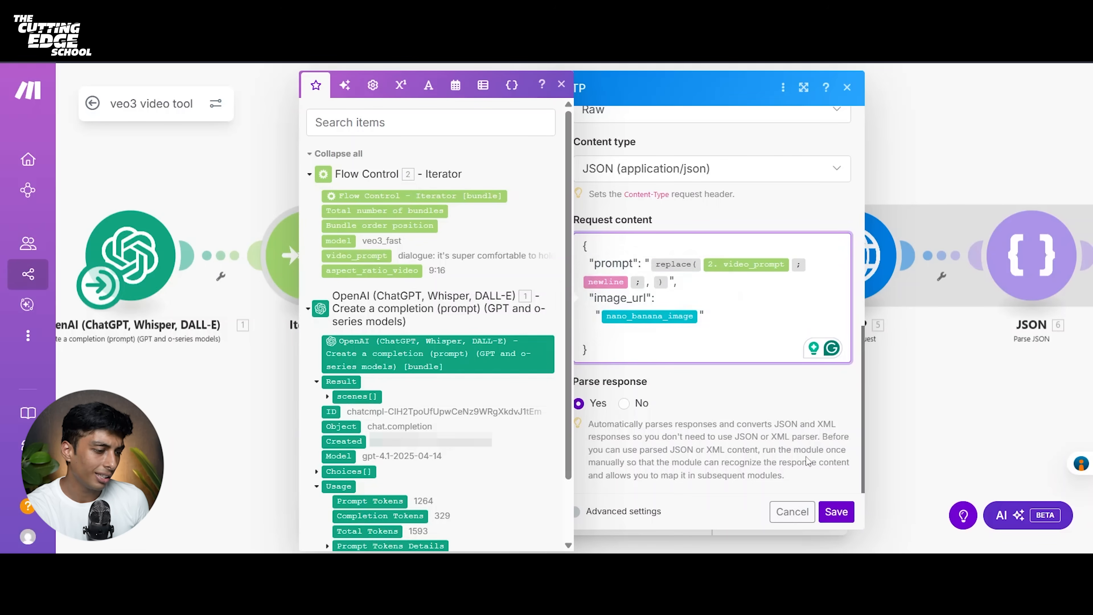
{"action": "left_click", "coordinate": [836, 512]}
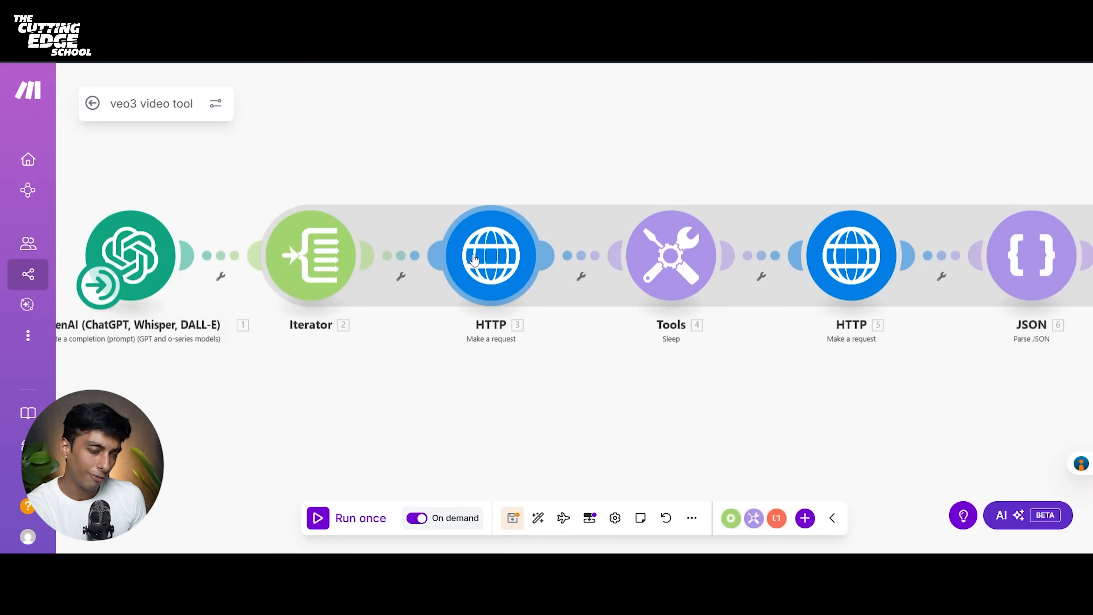
Step: Add a text scenario input named test_variable, save it, and check the scenario's input list
{"action": "left_click", "coordinate": [589, 518]}
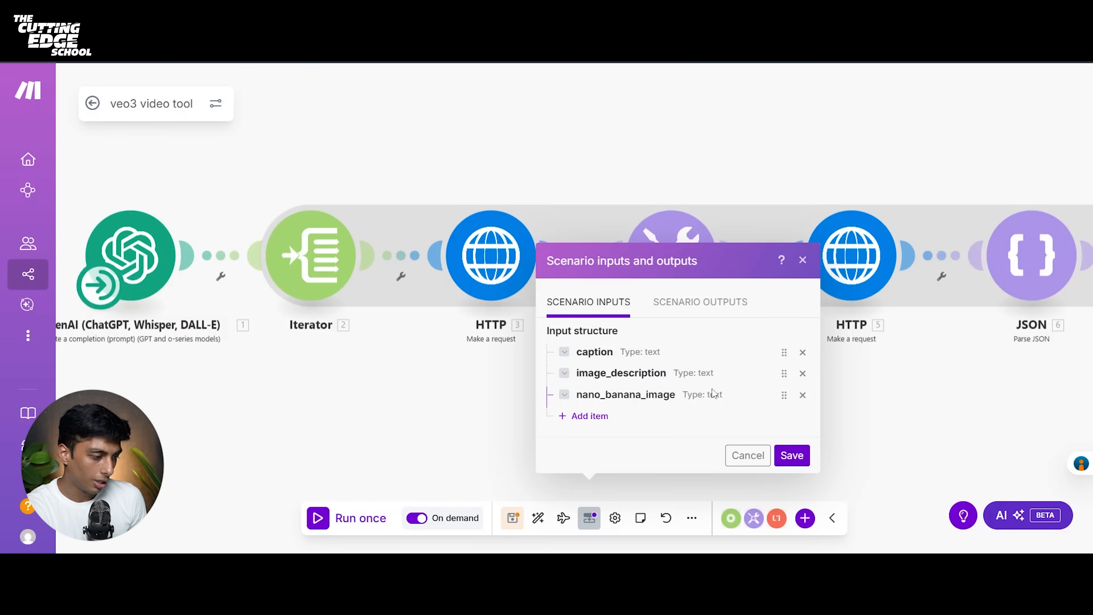
{"action": "left_click", "coordinate": [605, 418]}
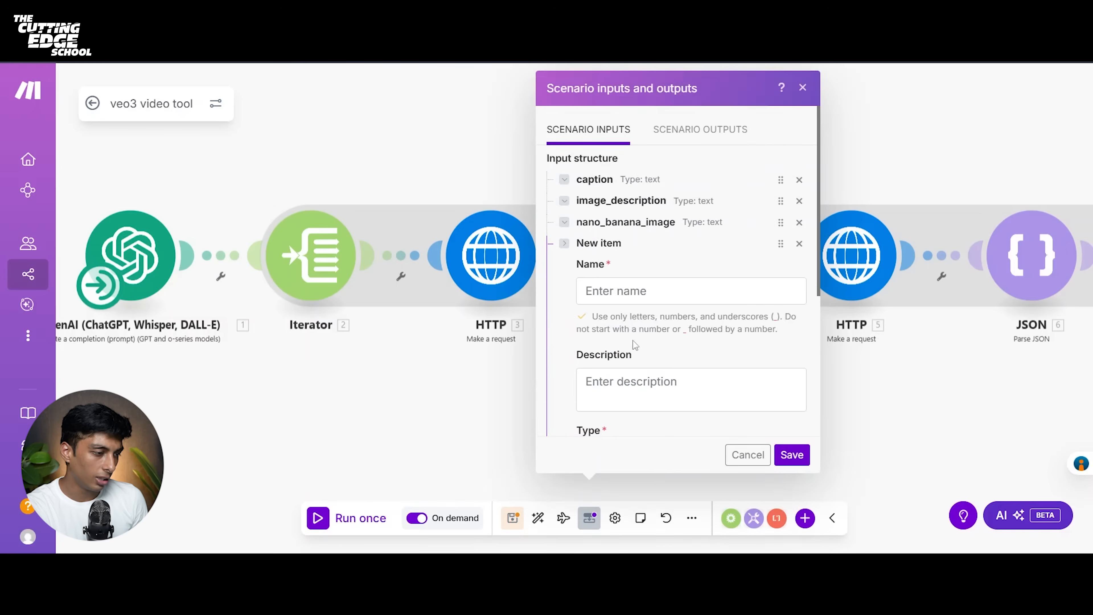
{"action": "left_click", "coordinate": [650, 292]}
{"action": "left_click", "coordinate": [624, 387]}
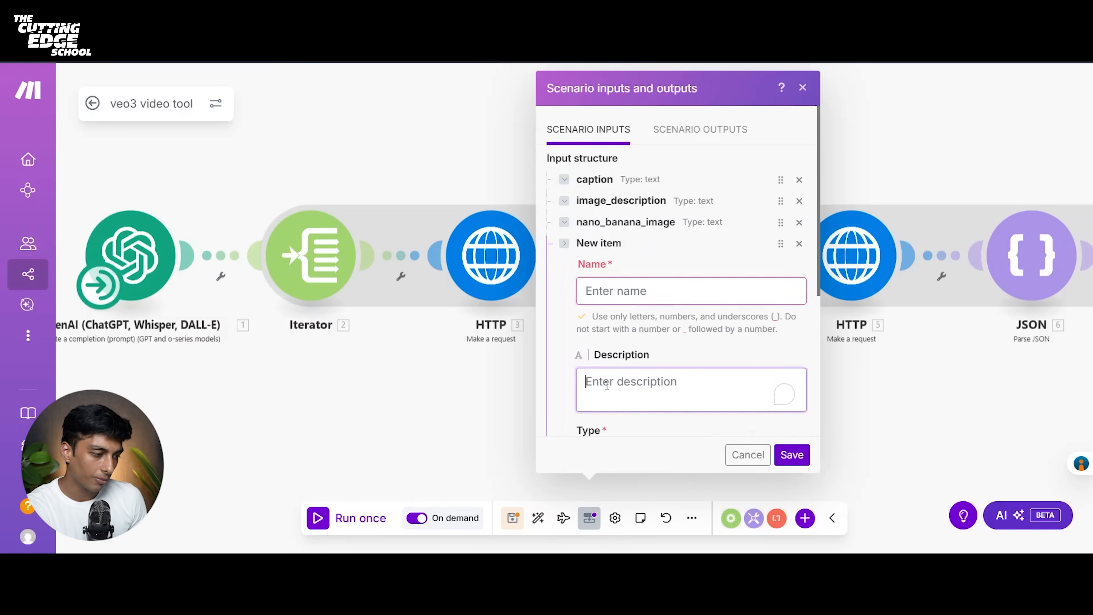
{"action": "scroll", "coordinate": [656, 384], "scroll_direction": "down", "scroll_amount": 3}
{"action": "scroll", "coordinate": [656, 385], "scroll_direction": "down", "scroll_amount": 3}
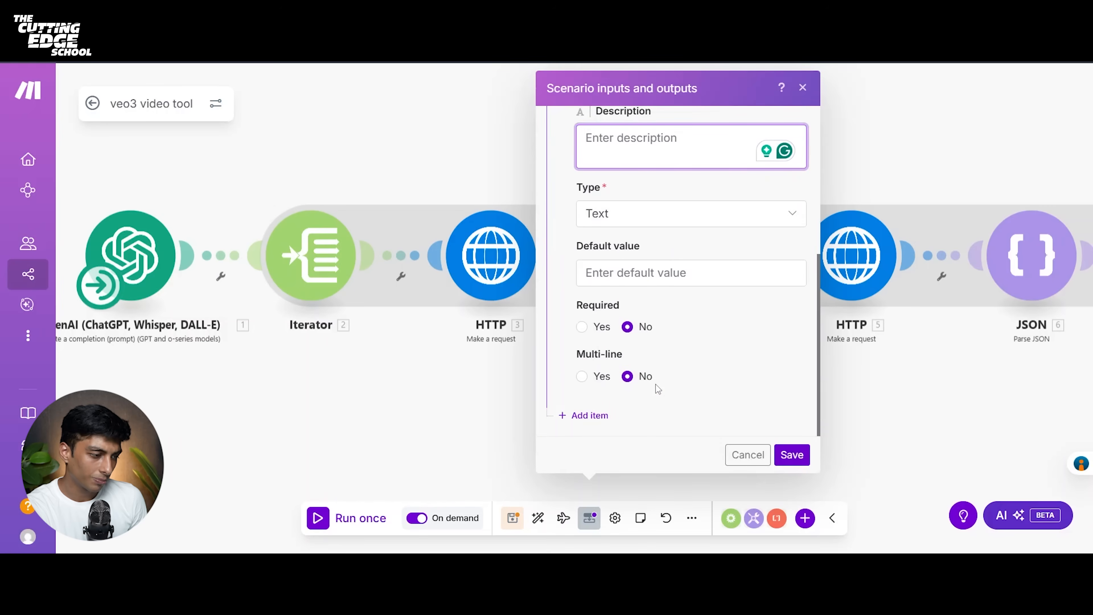
{"action": "left_click", "coordinate": [777, 456]}
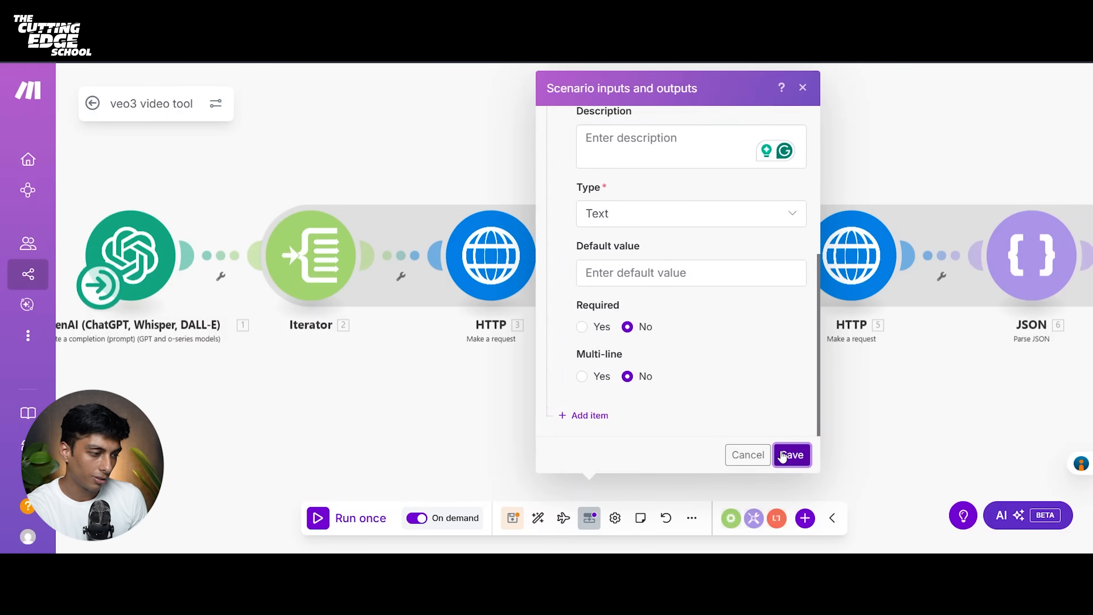
{"action": "scroll", "coordinate": [598, 339], "scroll_direction": "up", "scroll_amount": 4}
{"action": "scroll", "coordinate": [598, 340], "scroll_direction": "up", "scroll_amount": 2}
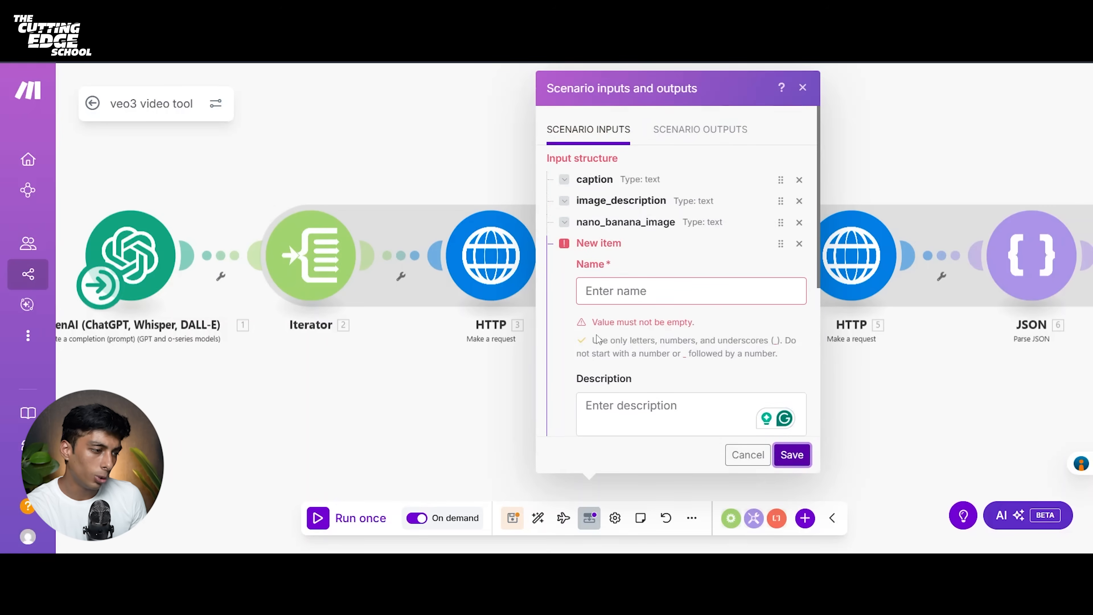
{"action": "left_click", "coordinate": [625, 288]}
{"action": "type", "text": "test_variable"}
{"action": "left_click", "coordinate": [785, 450]}
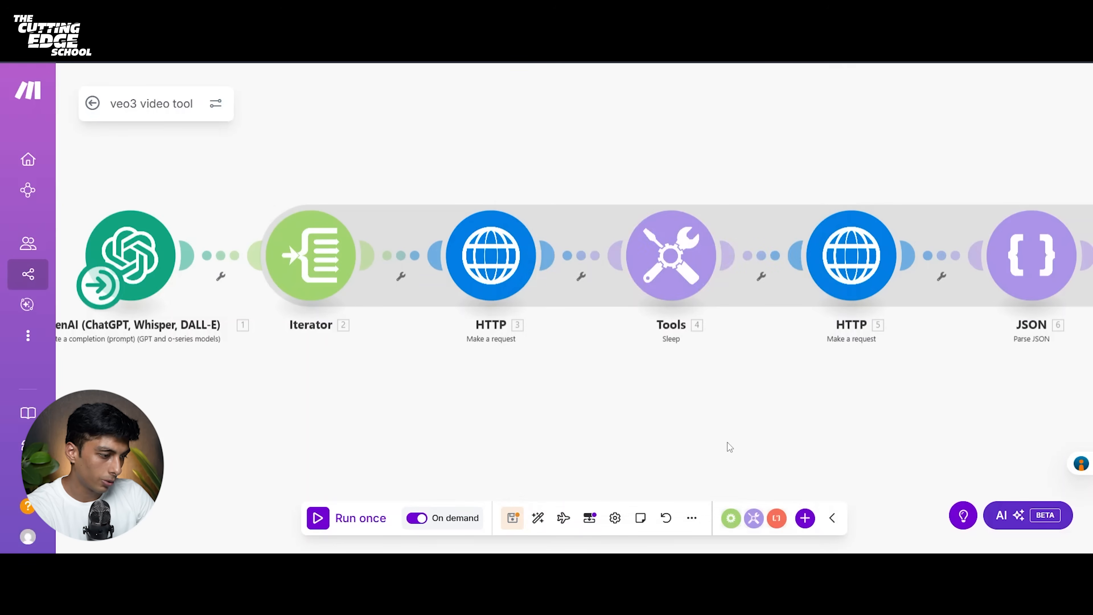
{"action": "left_click", "coordinate": [589, 517]}
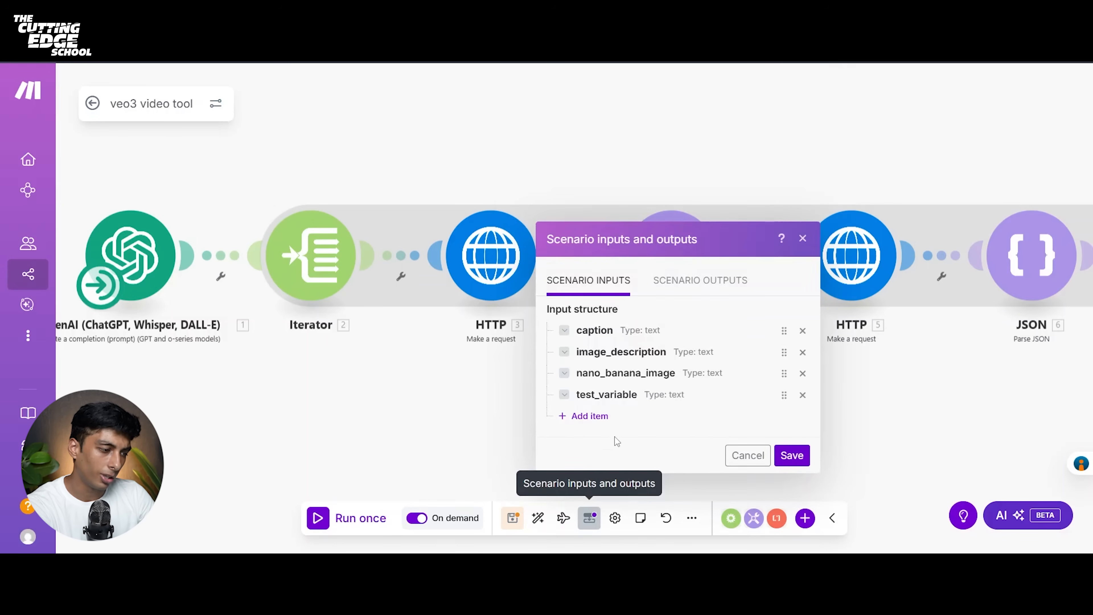
{"action": "left_click", "coordinate": [438, 410]}
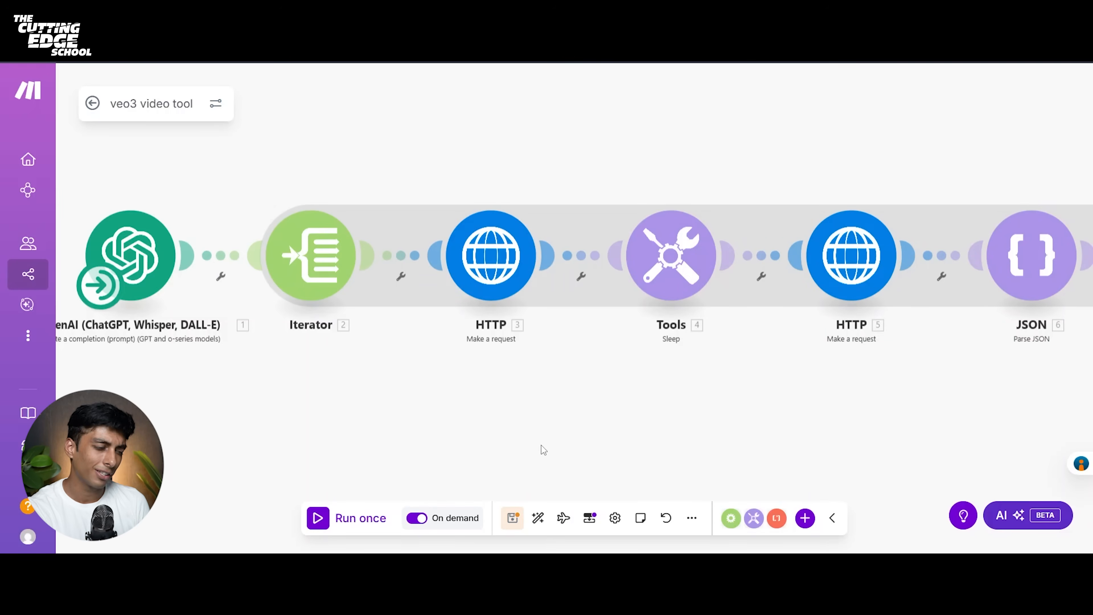
Step: Check the delay setting of the Sleep module and close it
{"action": "left_click", "coordinate": [666, 249]}
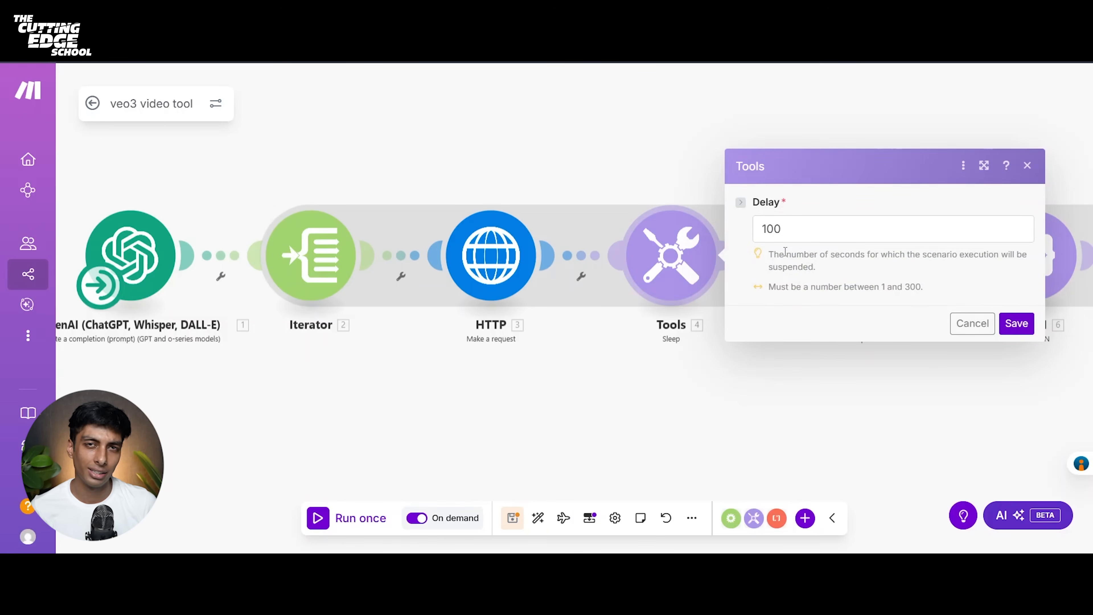
{"action": "left_click", "coordinate": [696, 385]}
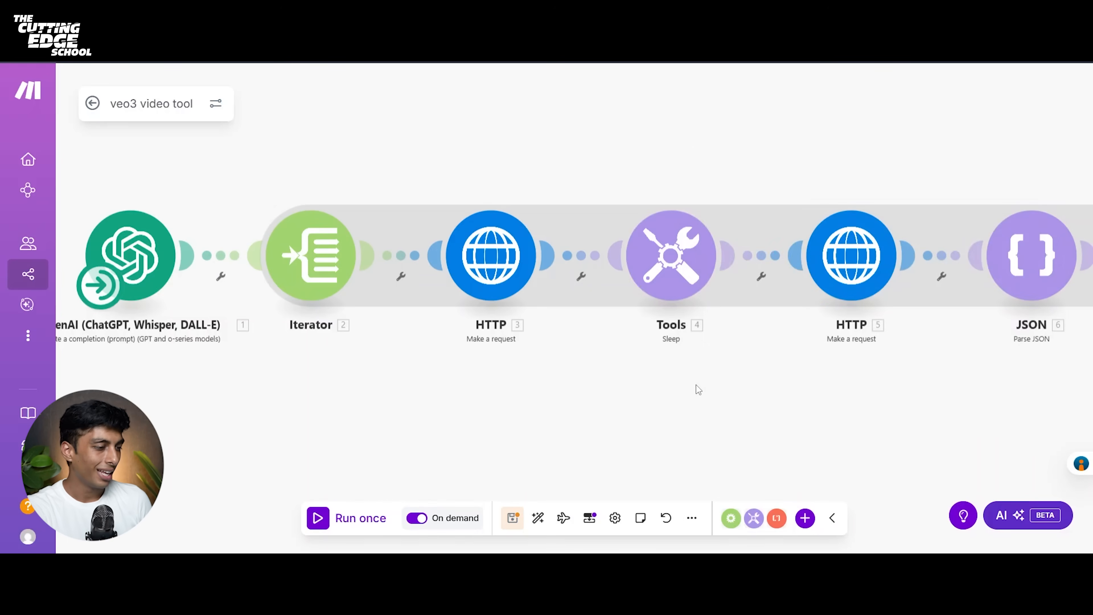
Step: Review the HTTP module after Sleep, including its URL mapping, method options, Authorization header and response parsing, and close it
{"action": "scroll", "coordinate": [662, 290], "scroll_direction": "right", "scroll_amount": 2}
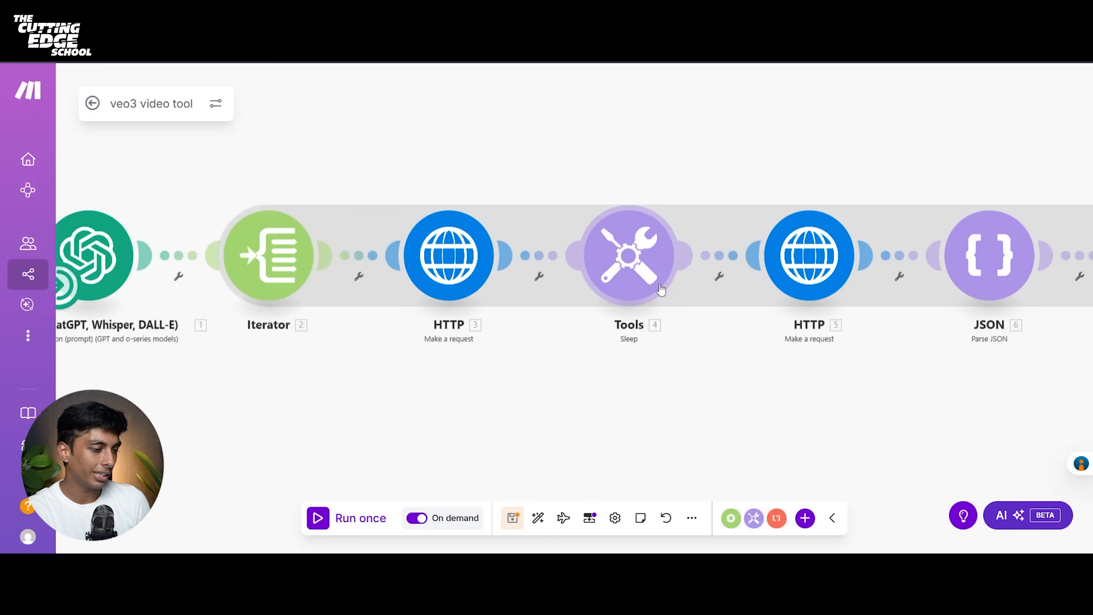
{"action": "left_click", "coordinate": [808, 261]}
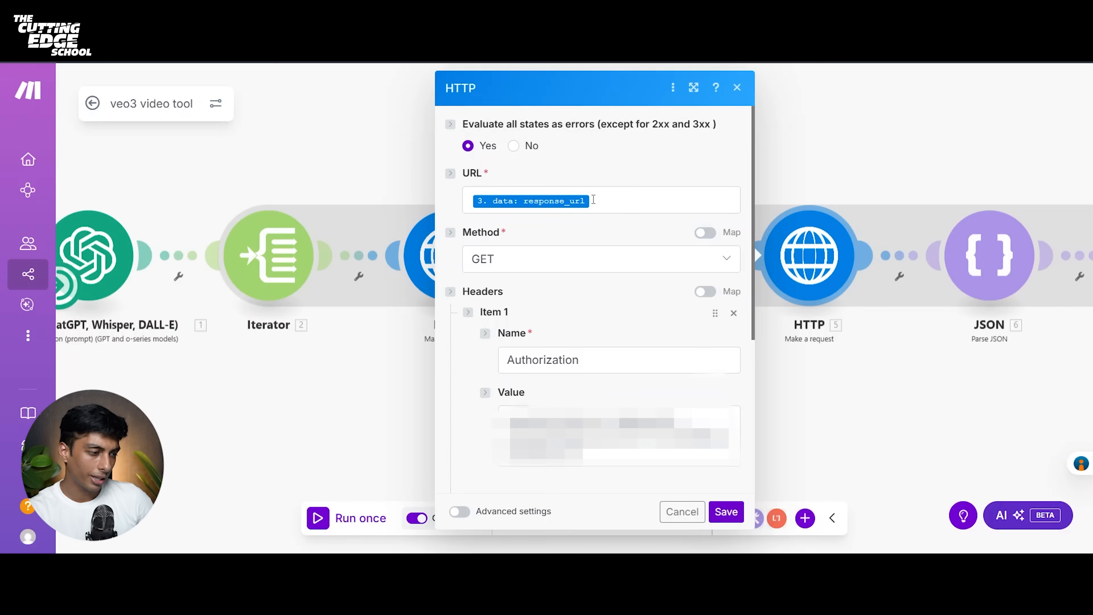
{"action": "left_click", "coordinate": [481, 258]}
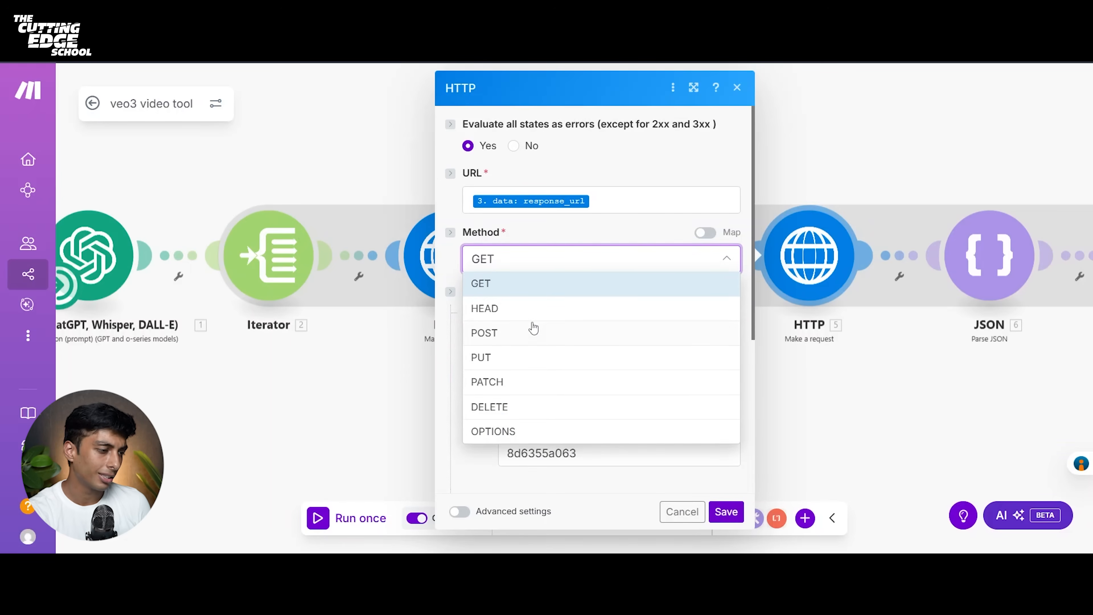
{"action": "left_click", "coordinate": [418, 194]}
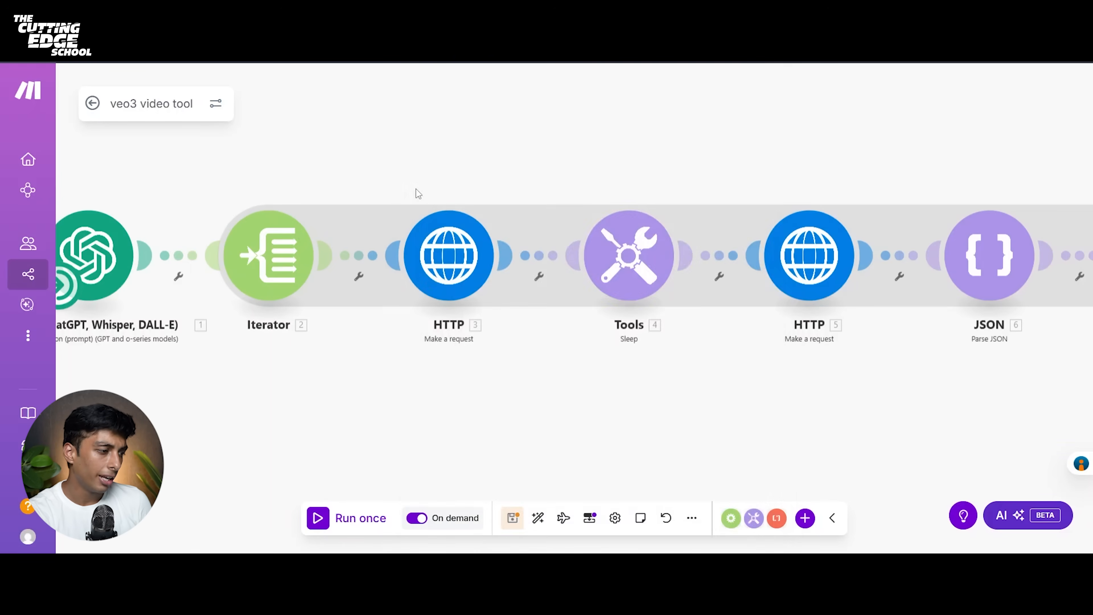
{"action": "left_click", "coordinate": [809, 258]}
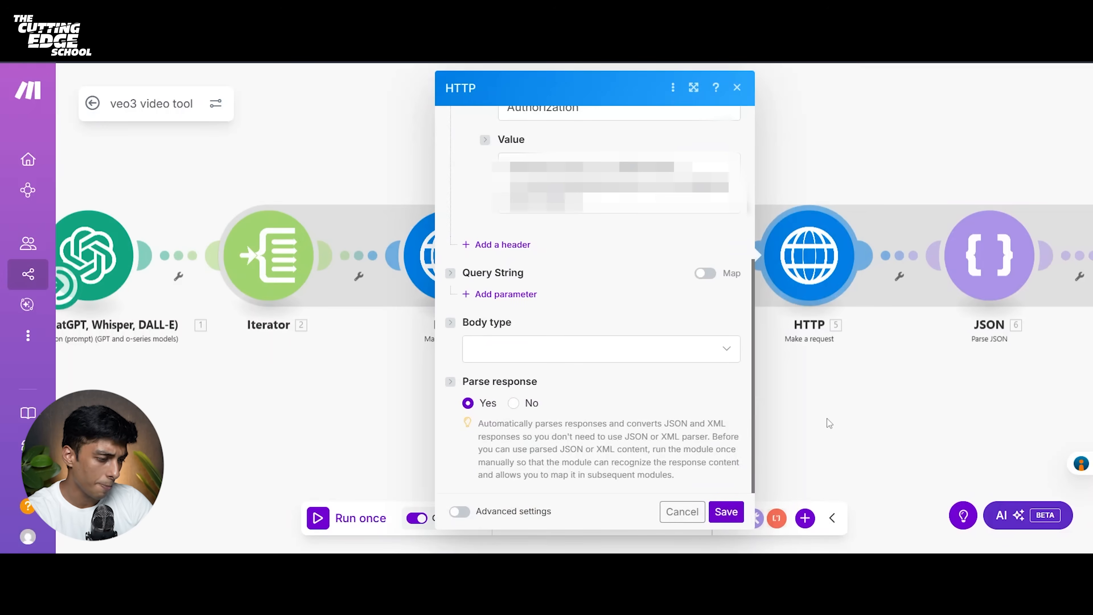
{"action": "left_click", "coordinate": [827, 419]}
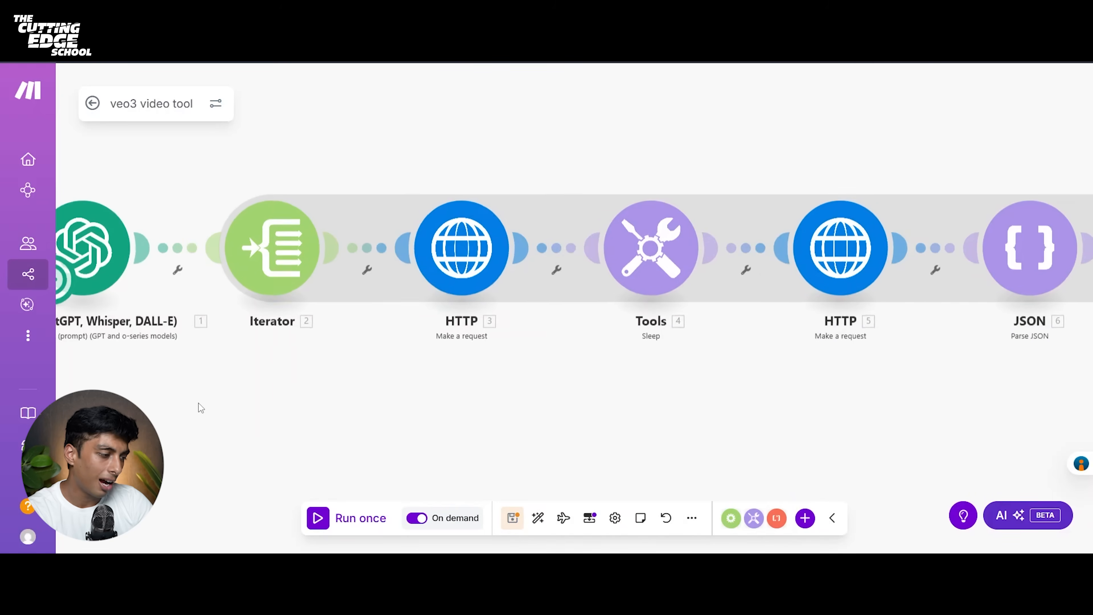
Step: Open the Parse JSON module and review its data structure and JSON string mapping
{"action": "scroll", "coordinate": [197, 403], "scroll_direction": "down", "scroll_amount": 2}
{"action": "left_click_drag", "start_coordinate": [795, 346], "coordinate": [789, 345]}
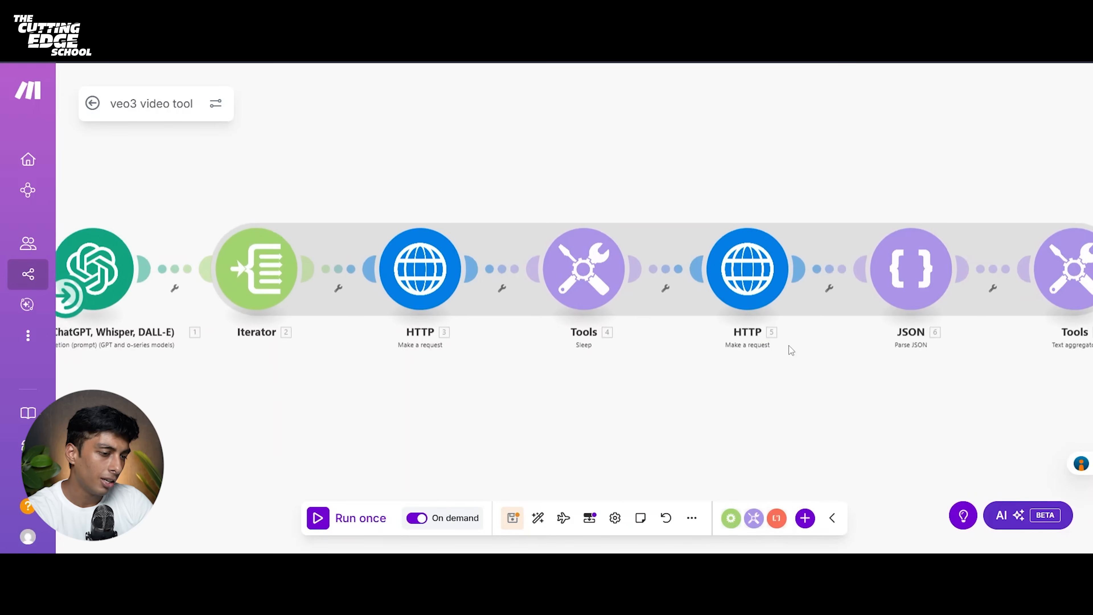
{"action": "scroll", "coordinate": [790, 345], "scroll_direction": "right", "scroll_amount": 5}
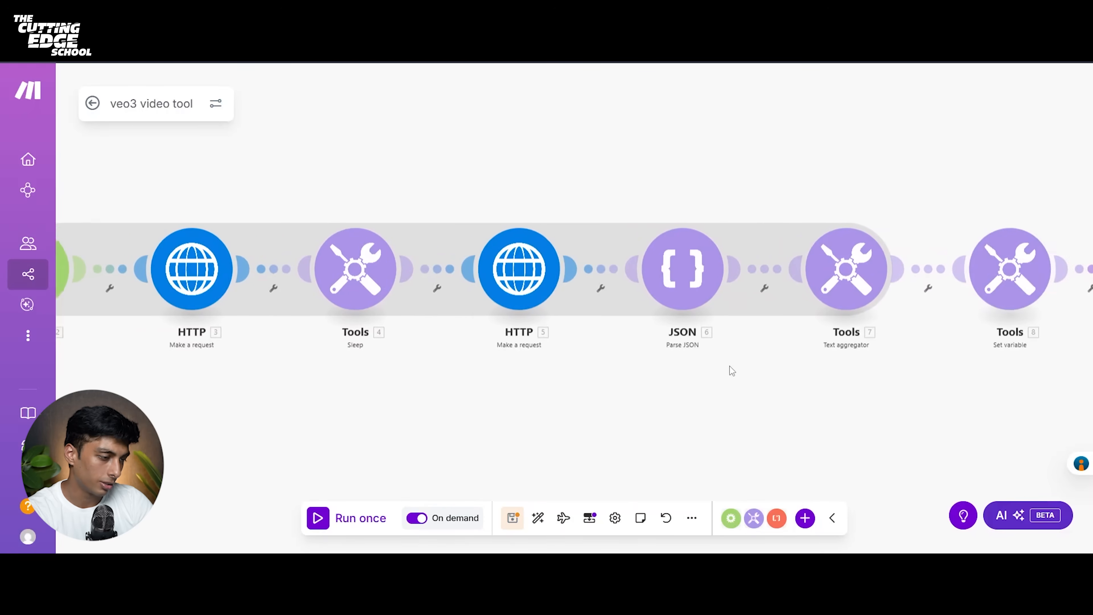
{"action": "scroll", "coordinate": [730, 367], "scroll_direction": "right", "scroll_amount": 2}
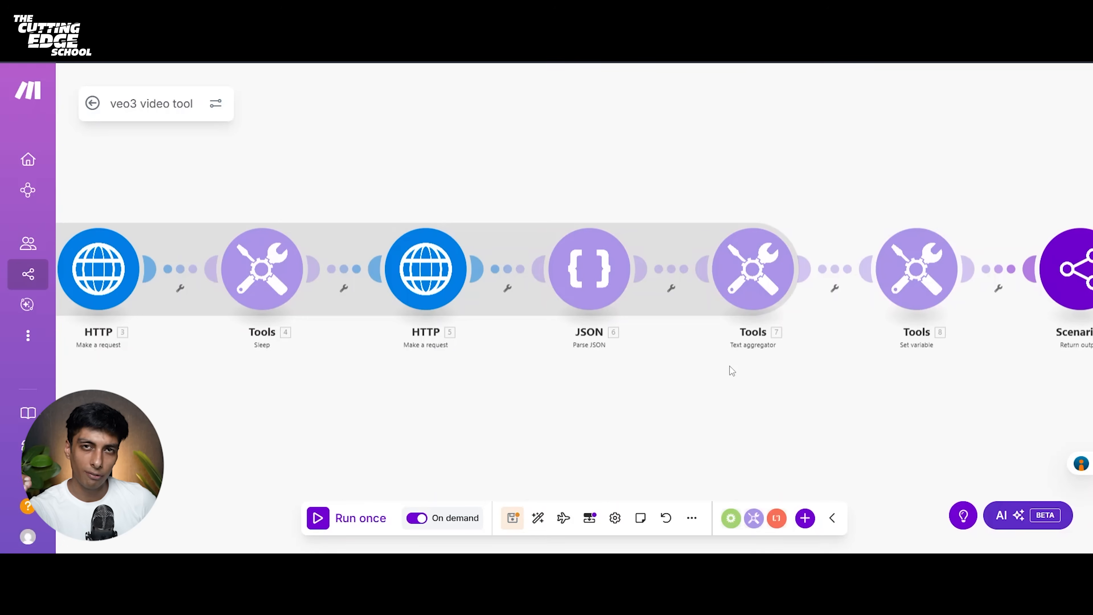
{"action": "left_click", "coordinate": [594, 271]}
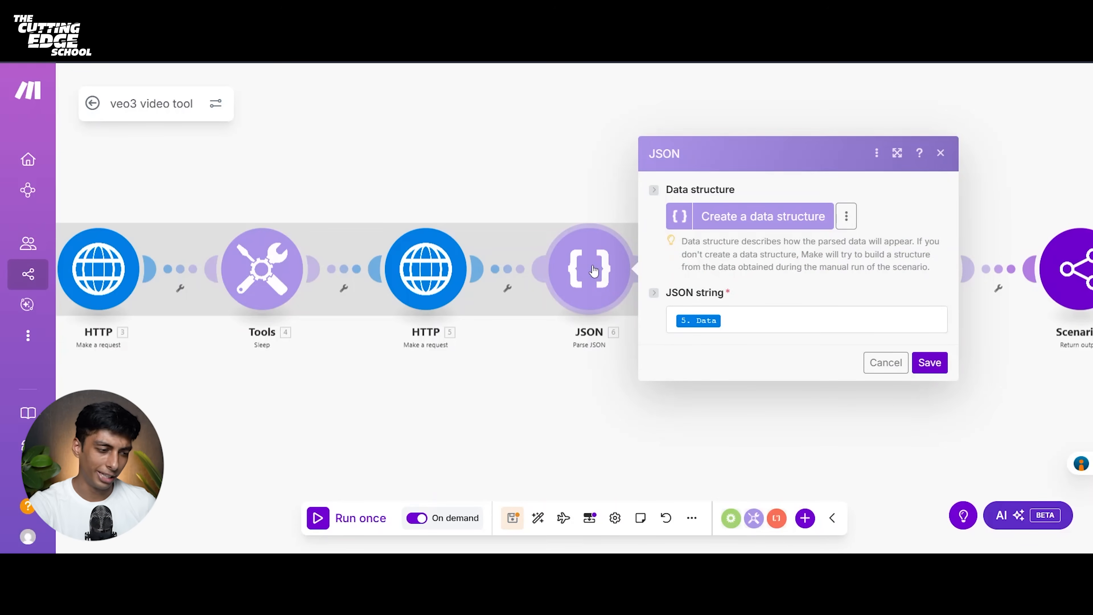
Step: Close the Parse JSON module, then review the Set variable module's urls name and its video_urls join/split expression, and close it
{"action": "left_click", "coordinate": [934, 365]}
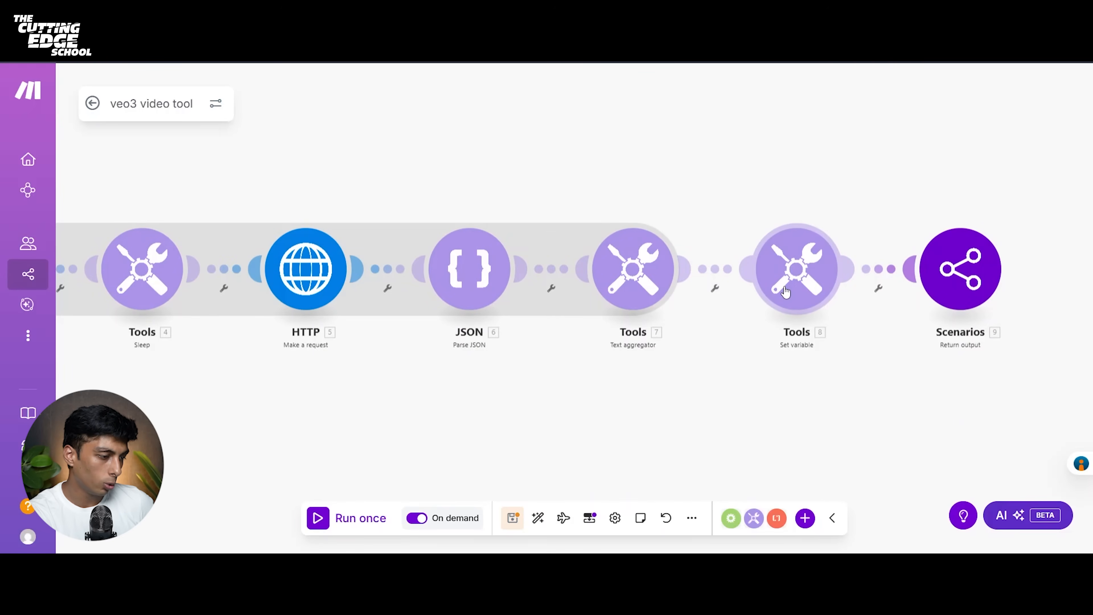
{"action": "scroll", "coordinate": [613, 360], "scroll_direction": "up", "scroll_amount": 2}
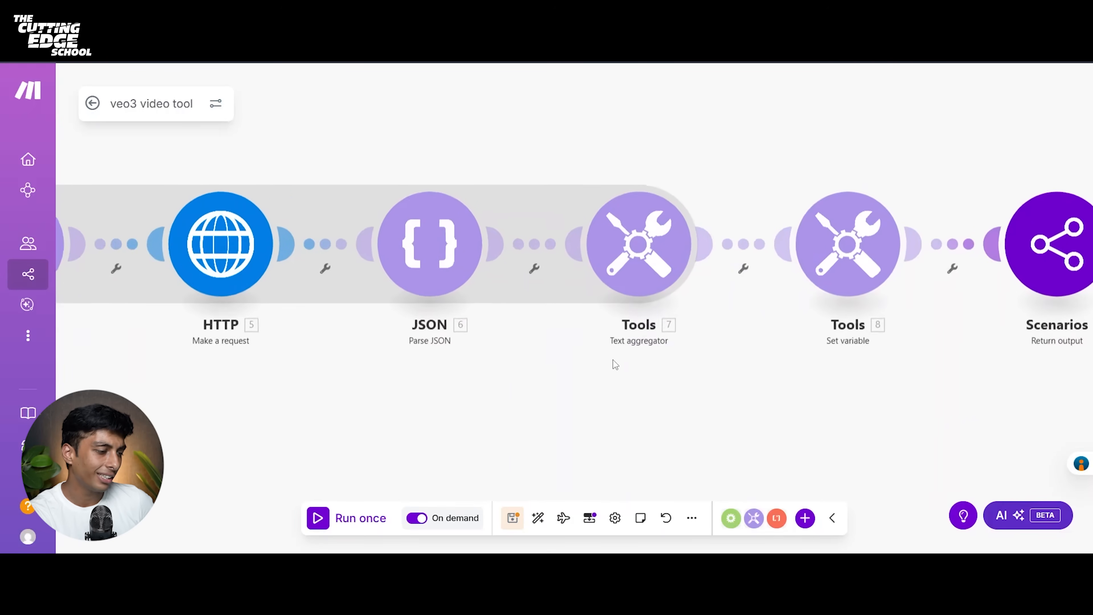
{"action": "scroll", "coordinate": [614, 360], "scroll_direction": "up", "scroll_amount": 1}
{"action": "scroll", "coordinate": [813, 356], "scroll_direction": "right", "scroll_amount": 2}
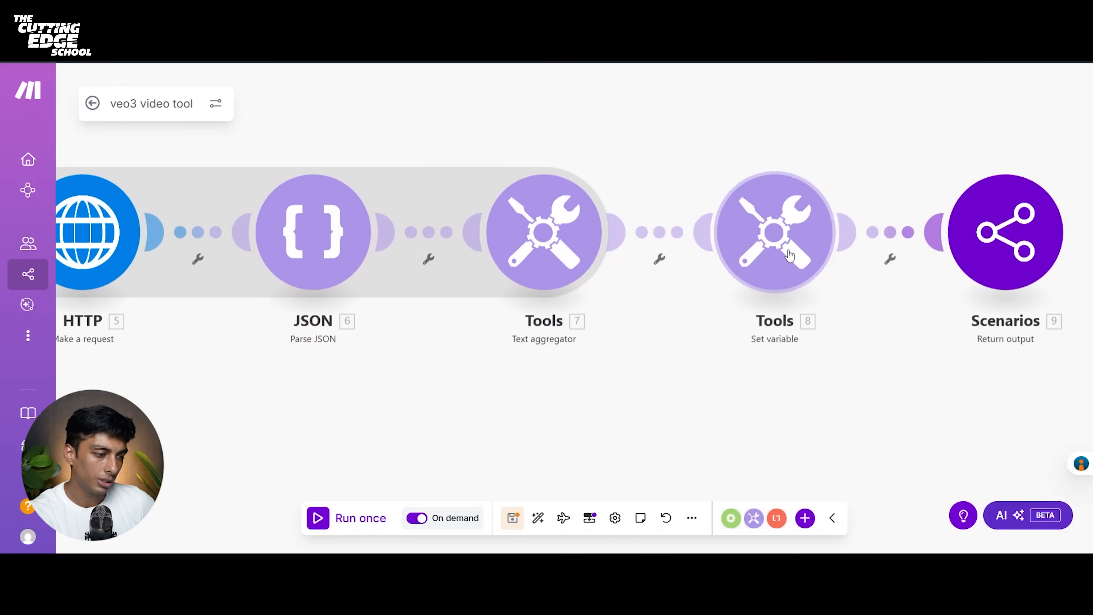
{"action": "left_click", "coordinate": [775, 241]}
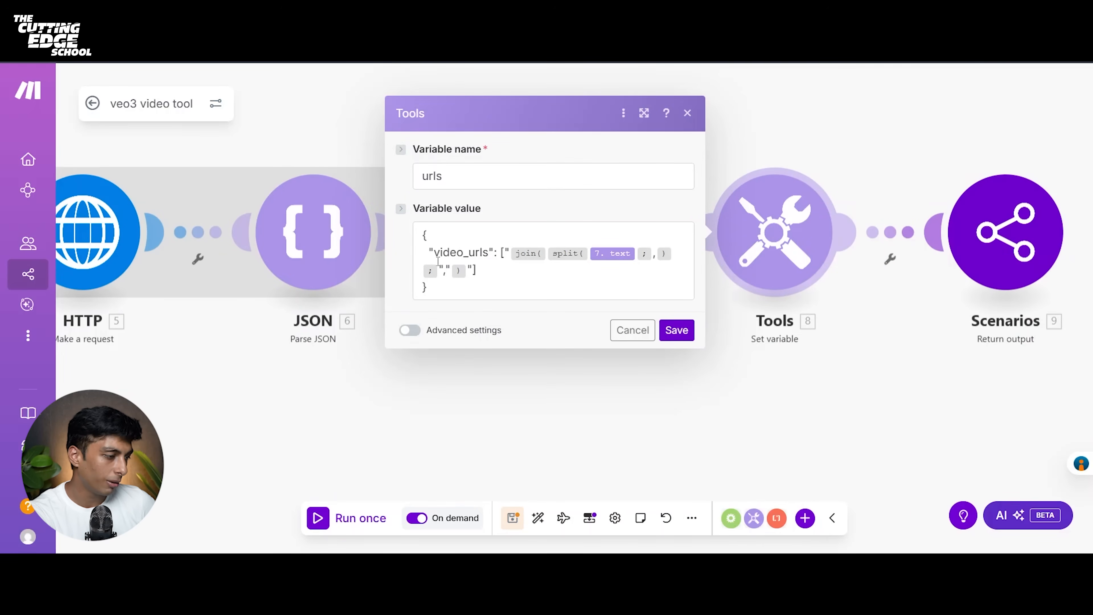
{"action": "left_click_drag", "start_coordinate": [428, 288], "coordinate": [417, 232]}
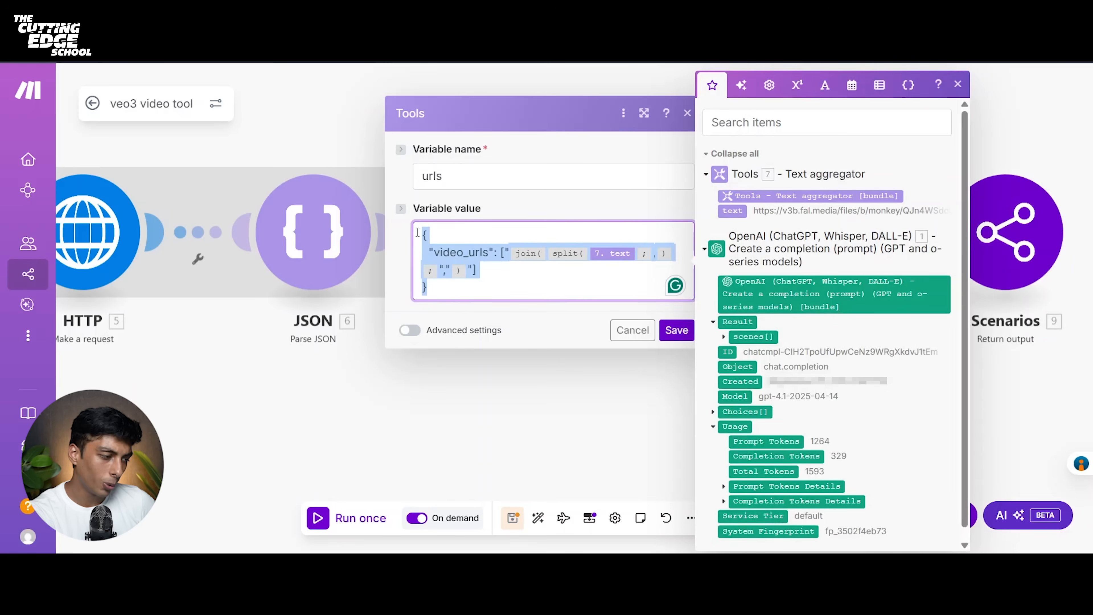
{"action": "left_click", "coordinate": [504, 432]}
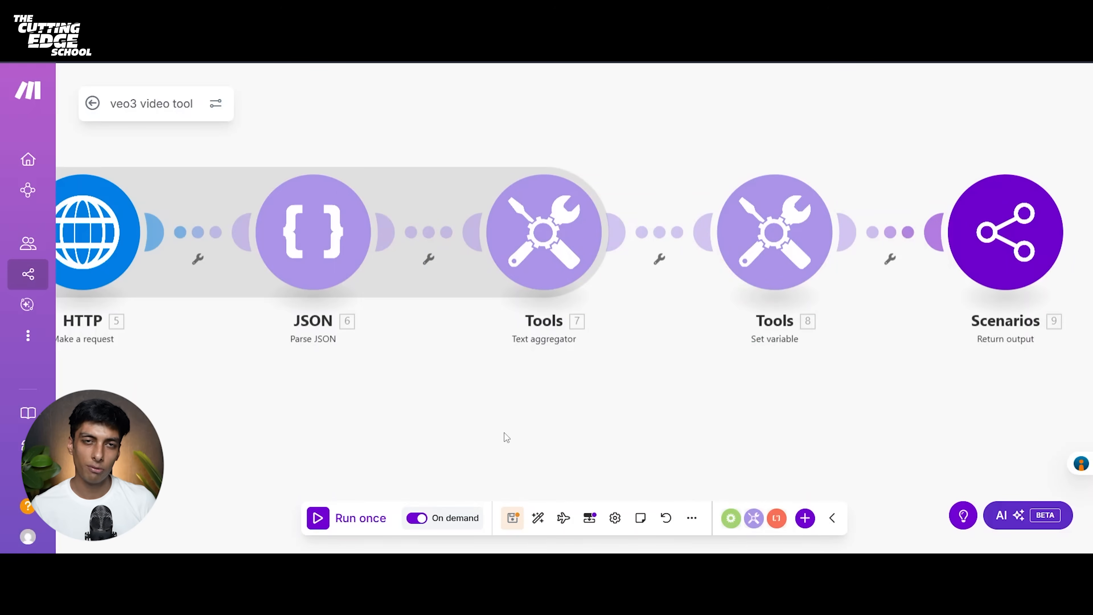
{"action": "left_click", "coordinate": [788, 274]}
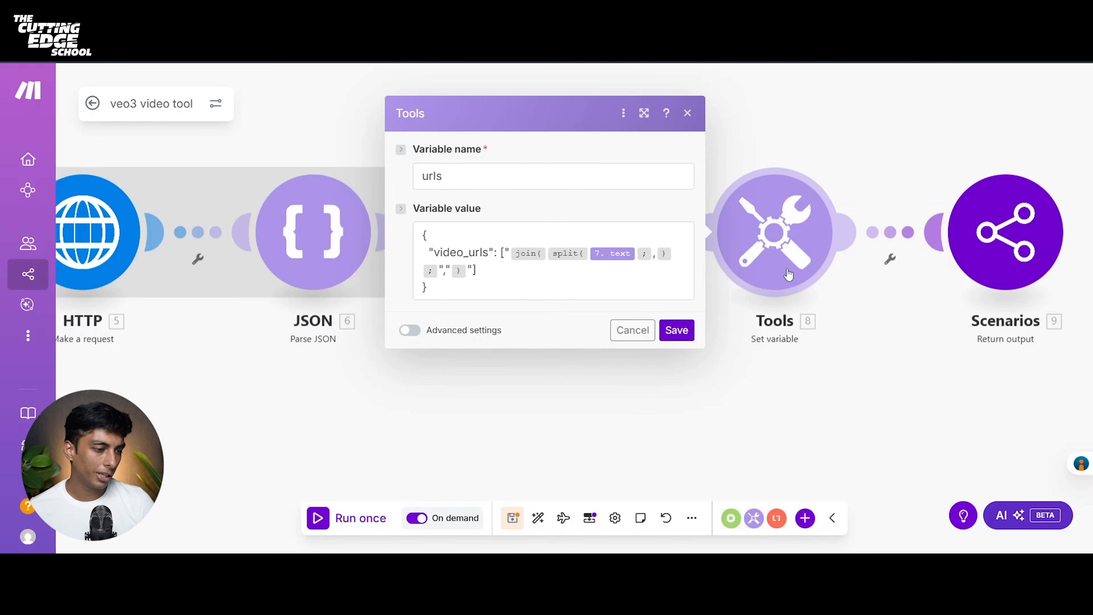
{"action": "left_click", "coordinate": [754, 387]}
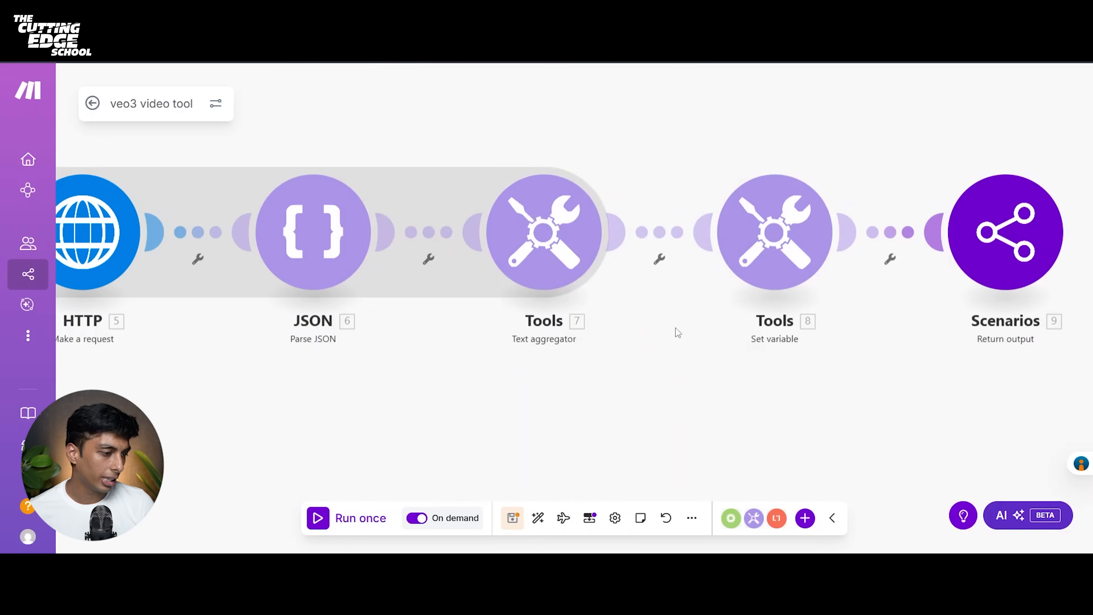
Step: Check the Text aggregator's source module and separator settings, close it, and look over the whole veo3 video tool module chain
{"action": "left_click", "coordinate": [545, 229]}
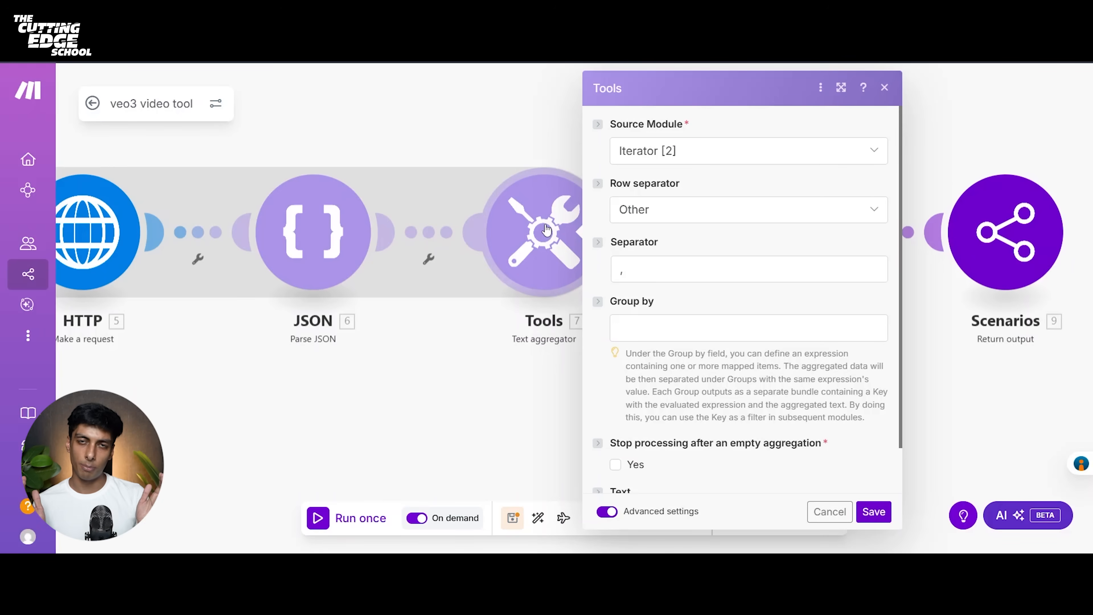
{"action": "left_click", "coordinate": [974, 373]}
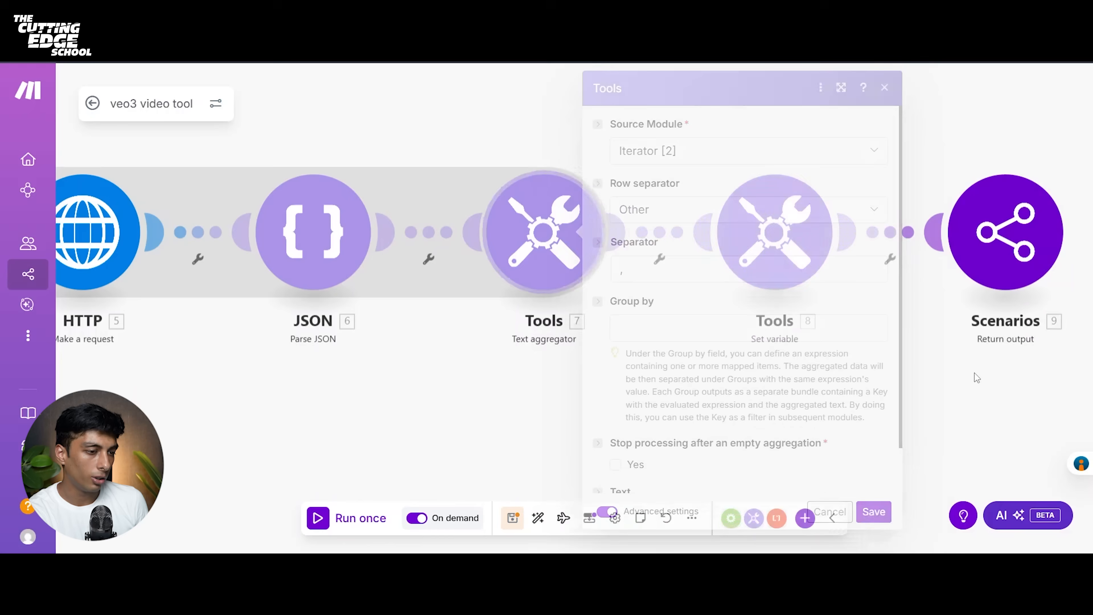
{"action": "scroll", "coordinate": [151, 448], "scroll_direction": "down", "scroll_amount": 2}
{"action": "scroll", "coordinate": [150, 448], "scroll_direction": "left", "scroll_amount": 3}
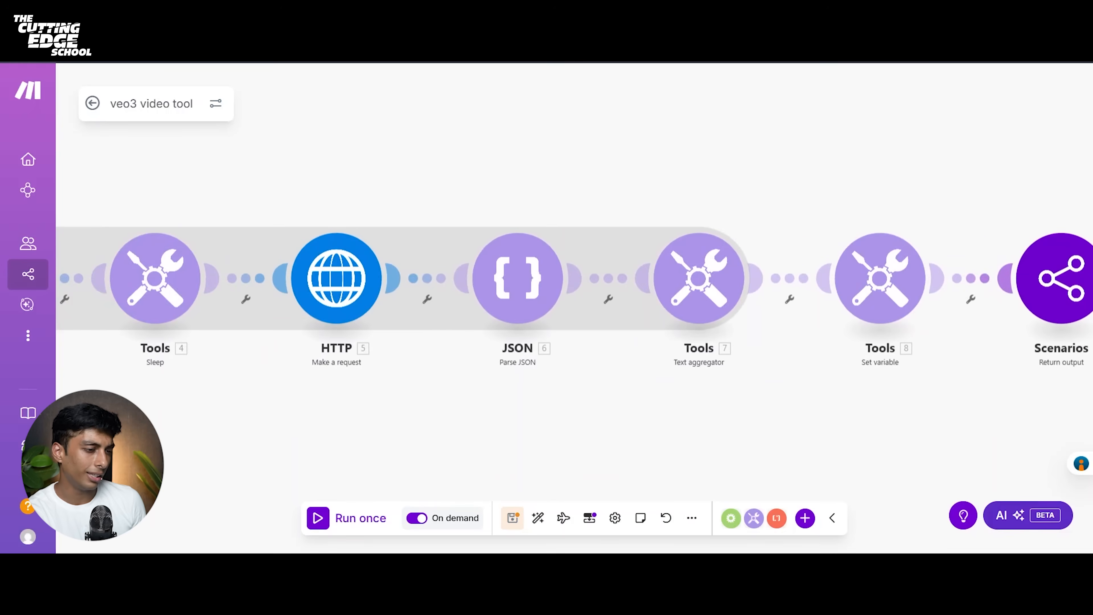
{"action": "scroll", "coordinate": [150, 448], "scroll_direction": "down", "scroll_amount": 1}
{"action": "scroll", "coordinate": [370, 448], "scroll_direction": "down", "scroll_amount": 1}
{"action": "scroll", "coordinate": [370, 448], "scroll_direction": "left", "scroll_amount": 3}
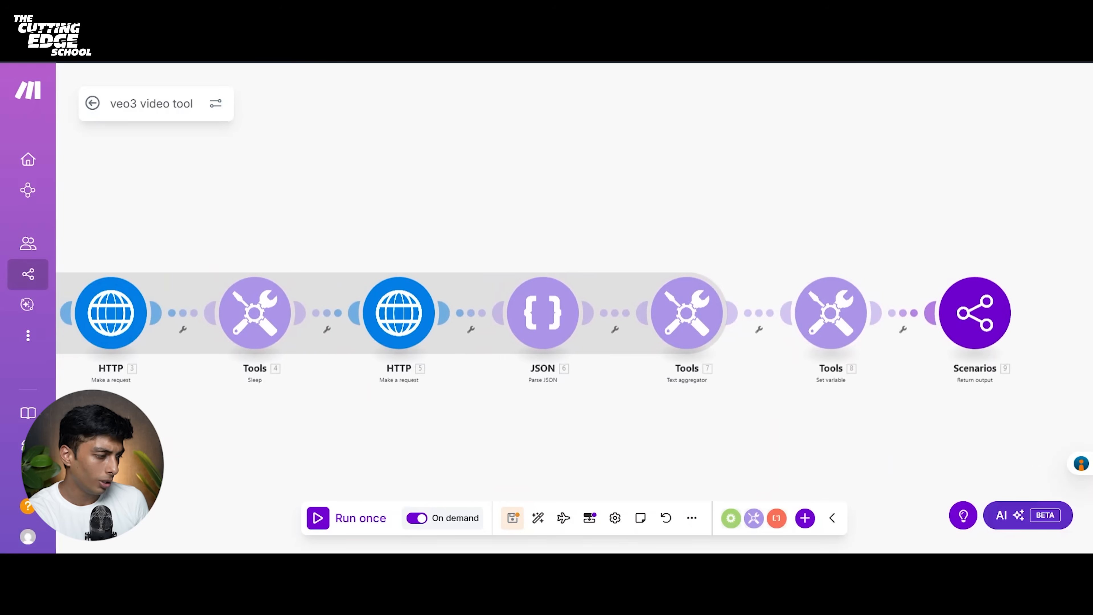
{"action": "scroll", "coordinate": [370, 447], "scroll_direction": "down", "scroll_amount": 1}
{"action": "scroll", "coordinate": [547, 345], "scroll_direction": "left", "scroll_amount": 5}
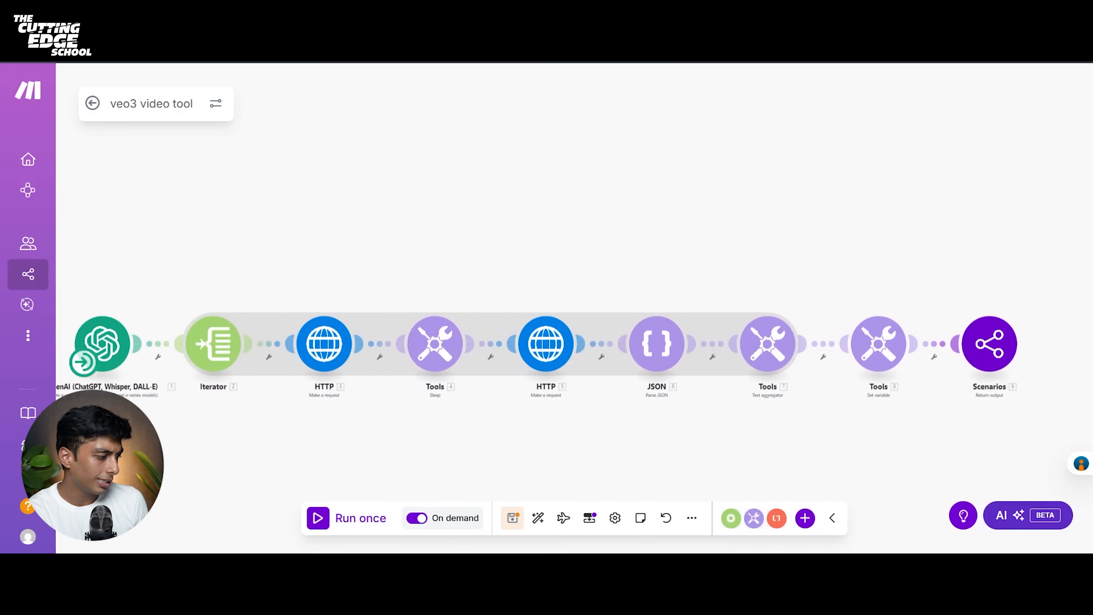
{"action": "scroll", "coordinate": [142, 344], "scroll_direction": "up", "scroll_amount": 2}
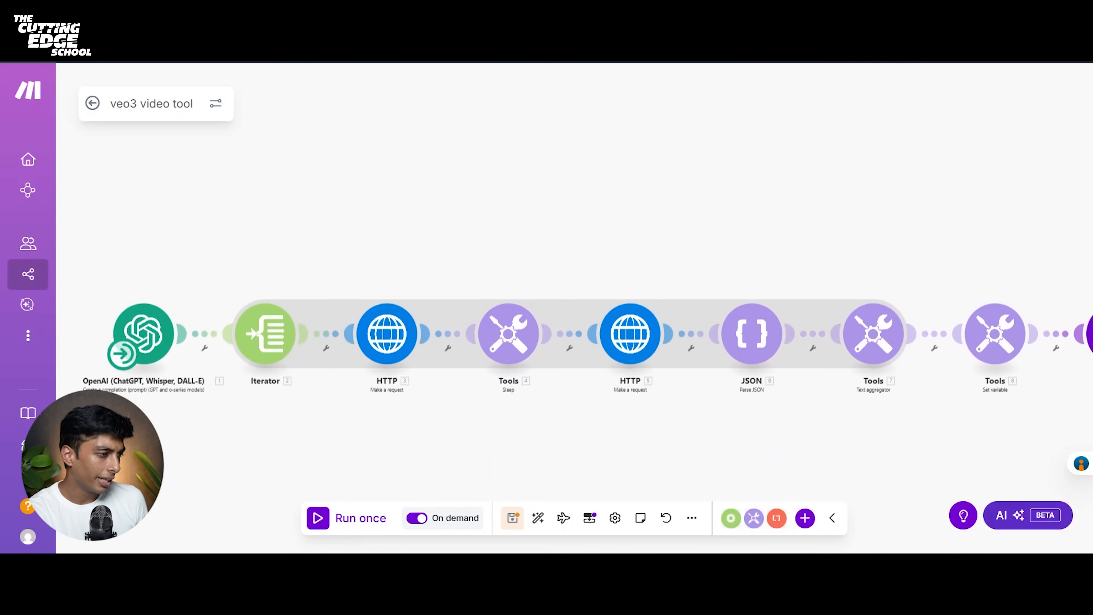
Step: Switch to the Video merging tool scenario and inspect the first HTTP module's request URL, highlighting its ffmpeg part
{"action": "left_click", "coordinate": [366, 8]}
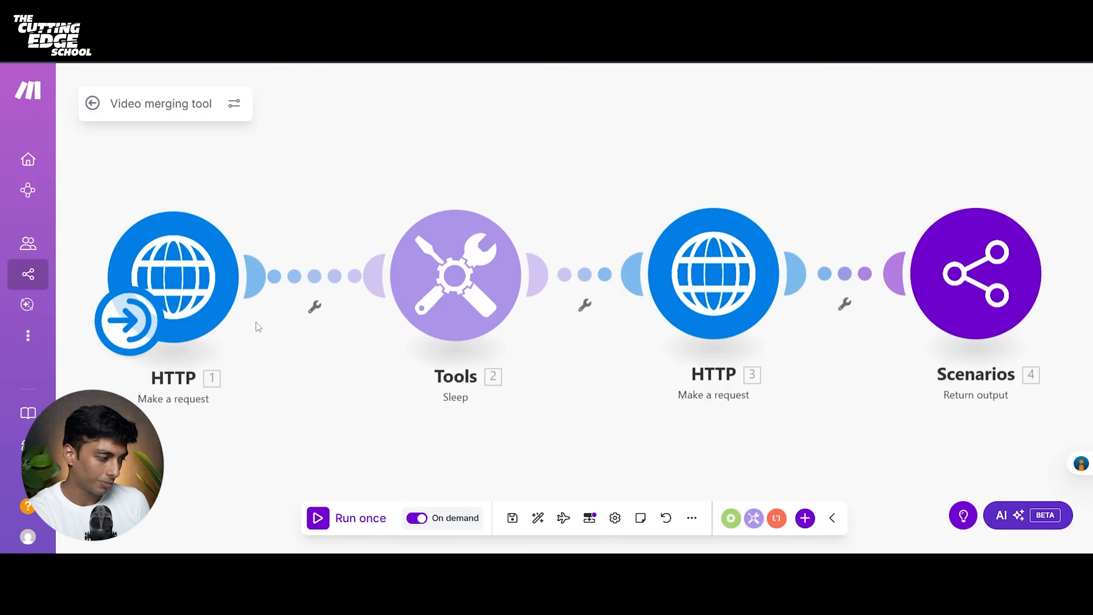
{"action": "left_click", "coordinate": [196, 287]}
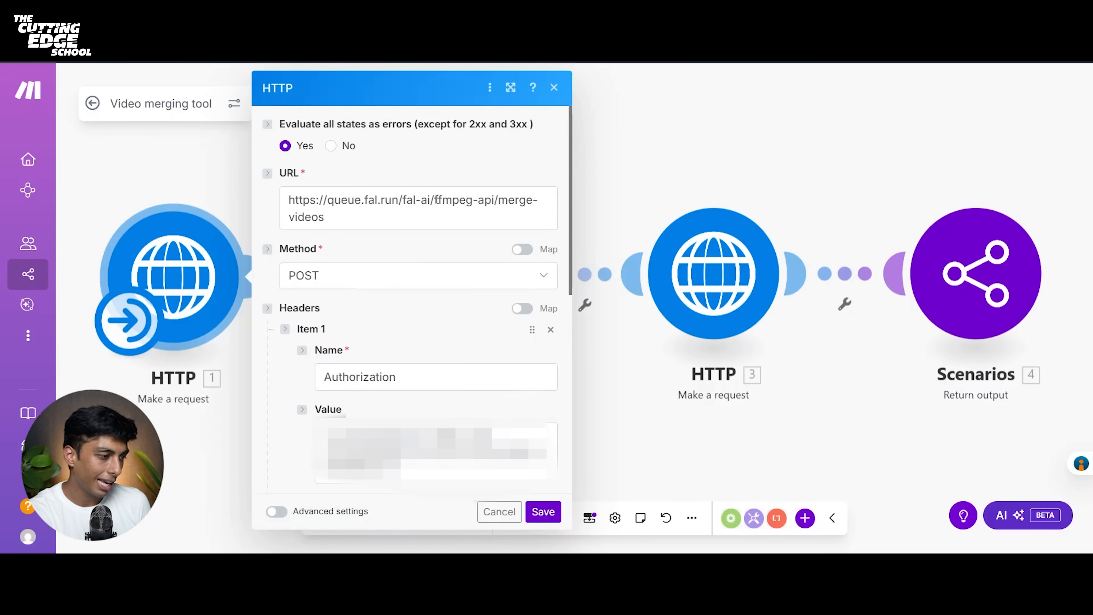
{"action": "left_click_drag", "start_coordinate": [435, 199], "coordinate": [473, 200]}
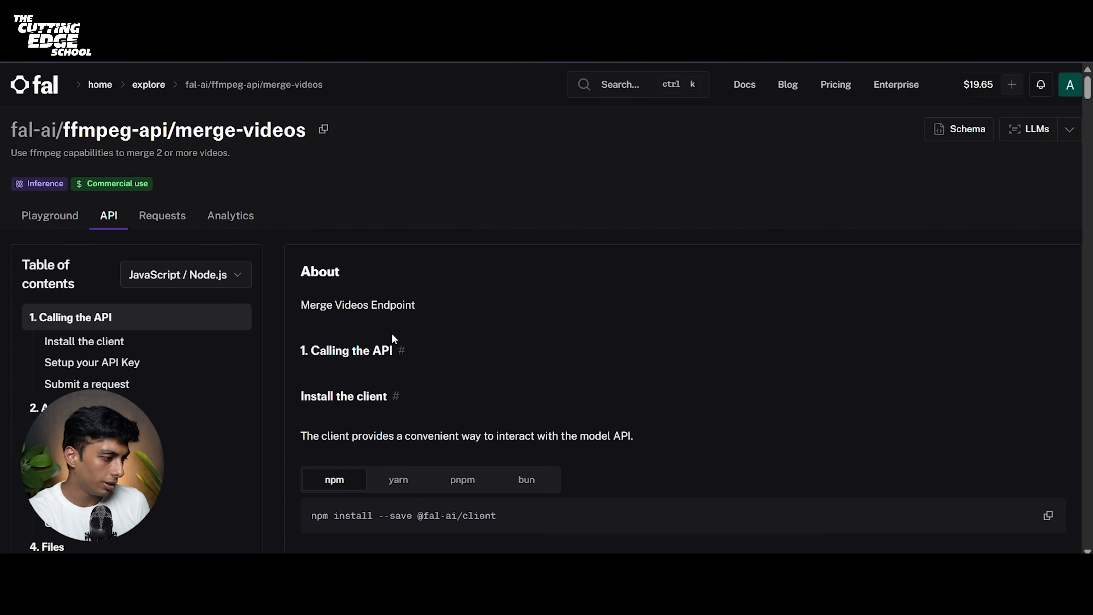
Step: Read through the fal ffmpeg-api/merge-videos API documentation, from calling the API to the queue request section and beyond
{"action": "scroll", "coordinate": [393, 334], "scroll_direction": "down", "scroll_amount": 12}
{"action": "scroll", "coordinate": [395, 336], "scroll_direction": "down", "scroll_amount": 15}
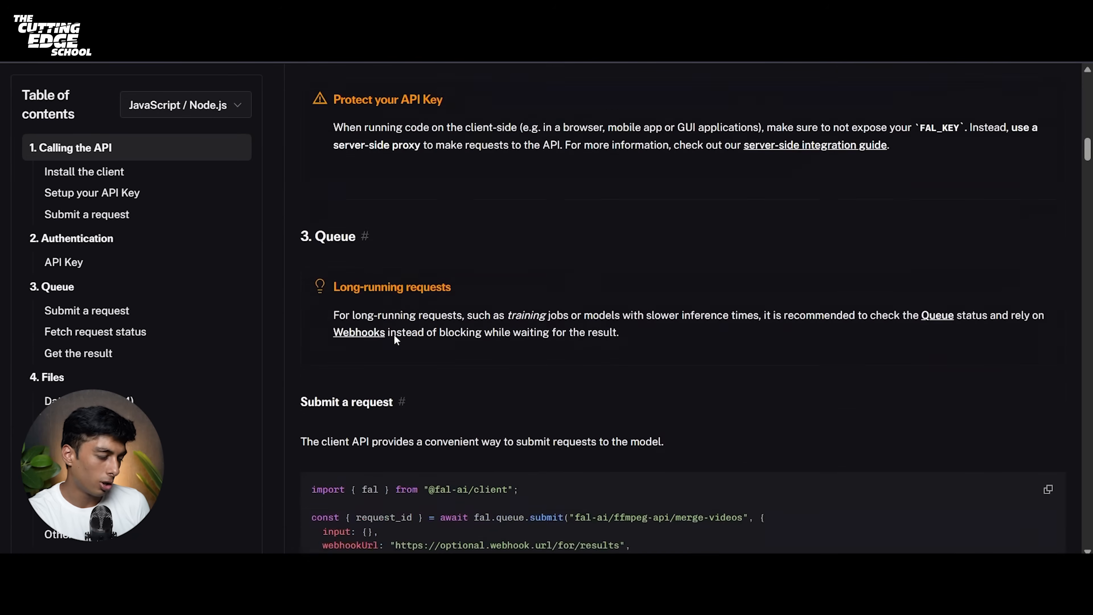
{"action": "scroll", "coordinate": [394, 336], "scroll_direction": "down", "scroll_amount": 15}
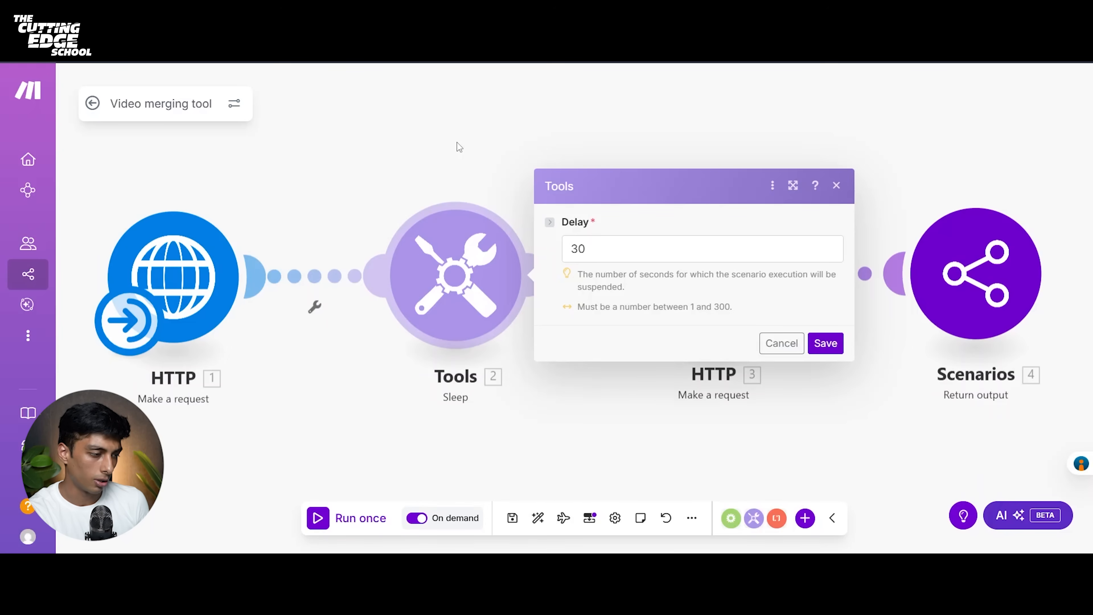
Step: Close the Sleep module, then review the second HTTP module's method, Authorization header and body settings, and save it
{"action": "left_click", "coordinate": [825, 352]}
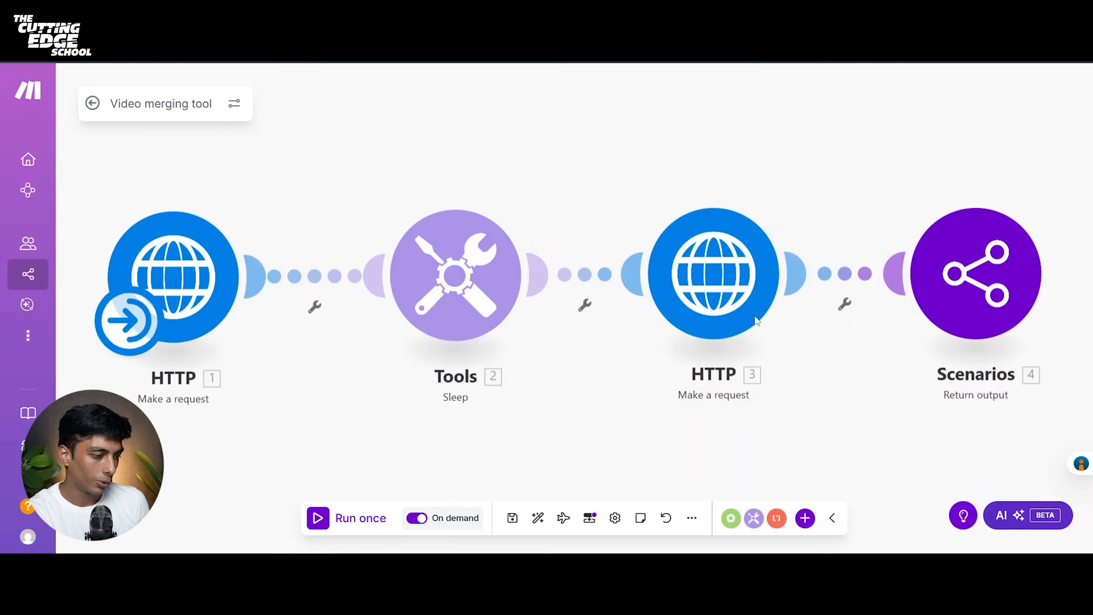
{"action": "left_click", "coordinate": [727, 308]}
{"action": "scroll", "coordinate": [865, 332], "scroll_direction": "down", "scroll_amount": 3}
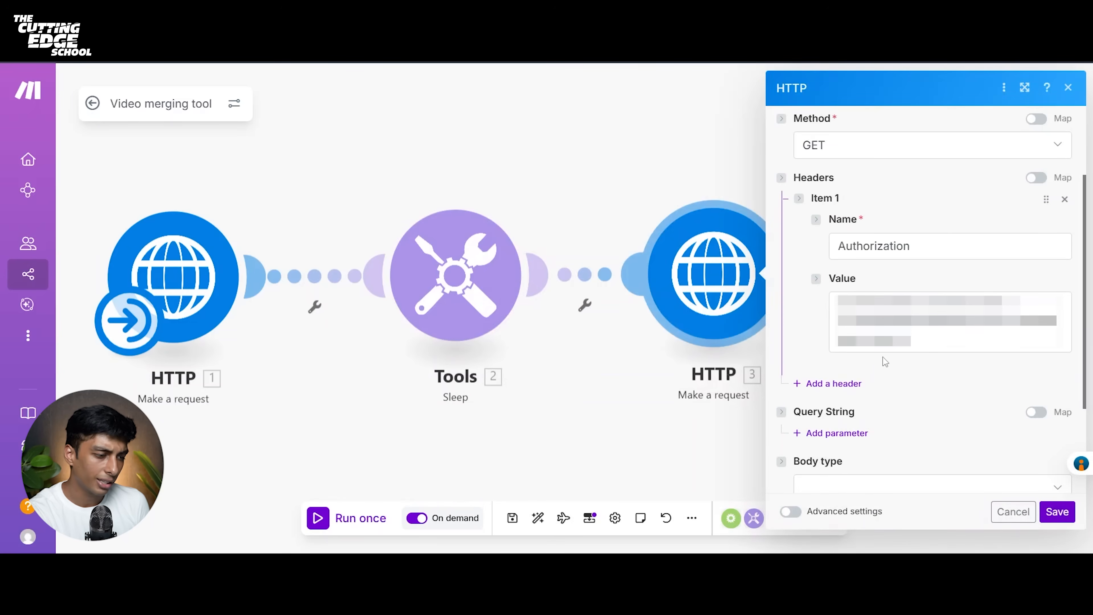
{"action": "scroll", "coordinate": [887, 366], "scroll_direction": "down", "scroll_amount": 3}
{"action": "left_click", "coordinate": [1057, 511]}
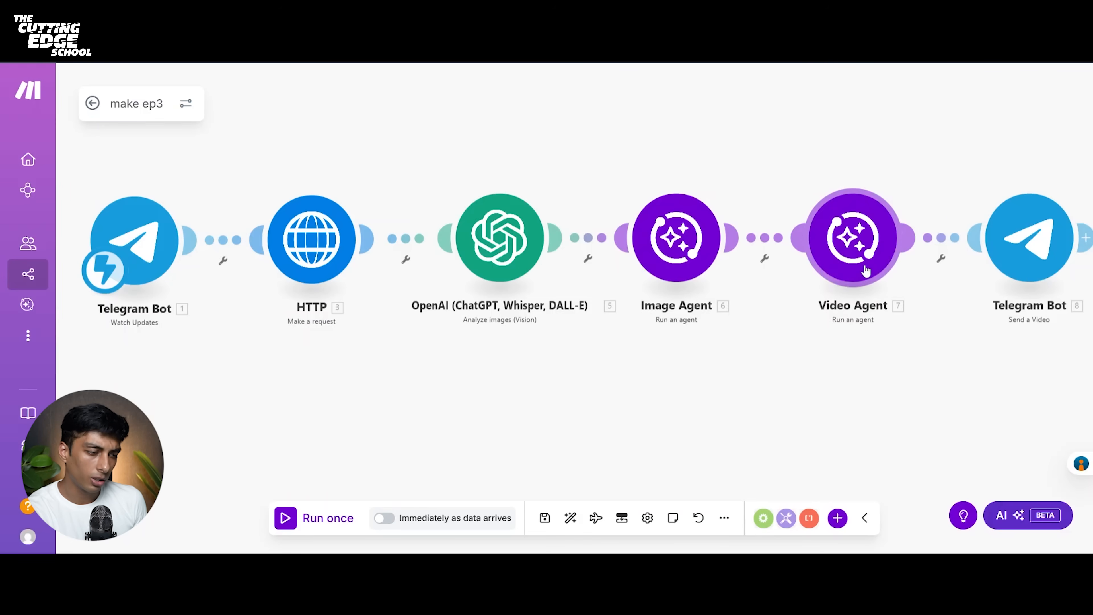
Step: Look over the make ep3 scenario's full module chain, from the Telegram Watch Updates trigger to the Send a Video module
{"action": "scroll", "coordinate": [864, 265], "scroll_direction": "right", "scroll_amount": 3}
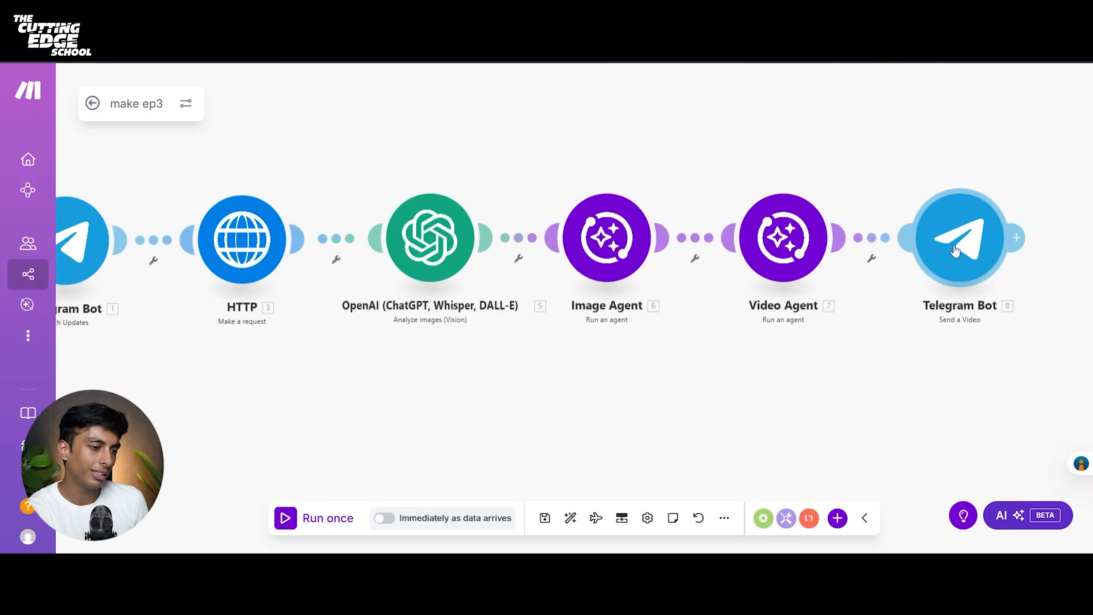
{"action": "scroll", "coordinate": [402, 444], "scroll_direction": "left", "scroll_amount": 3}
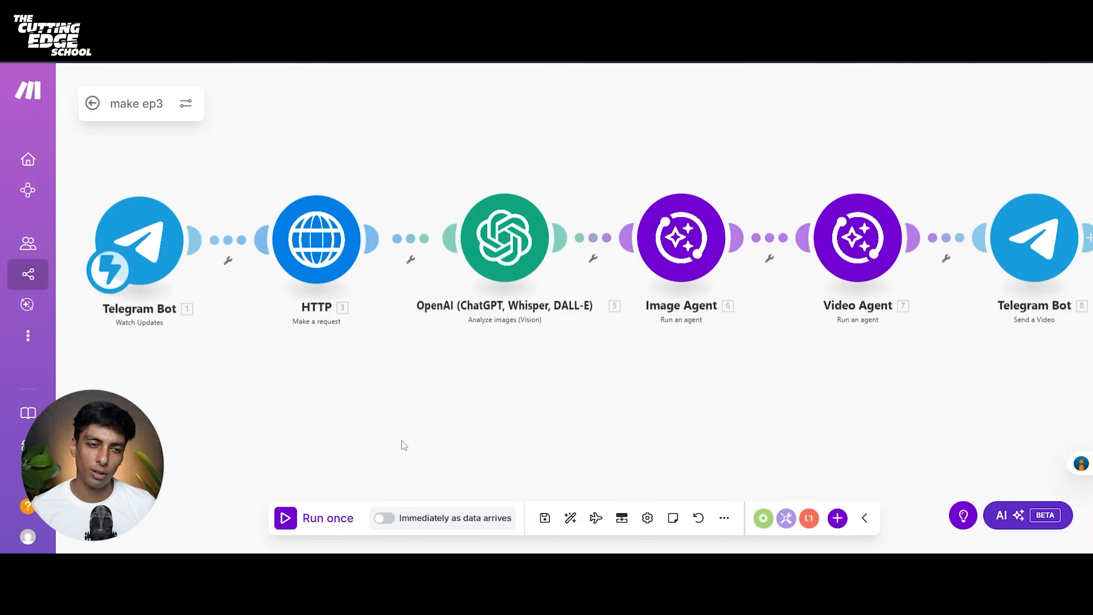
{"action": "scroll", "coordinate": [404, 445], "scroll_direction": "right", "scroll_amount": 1}
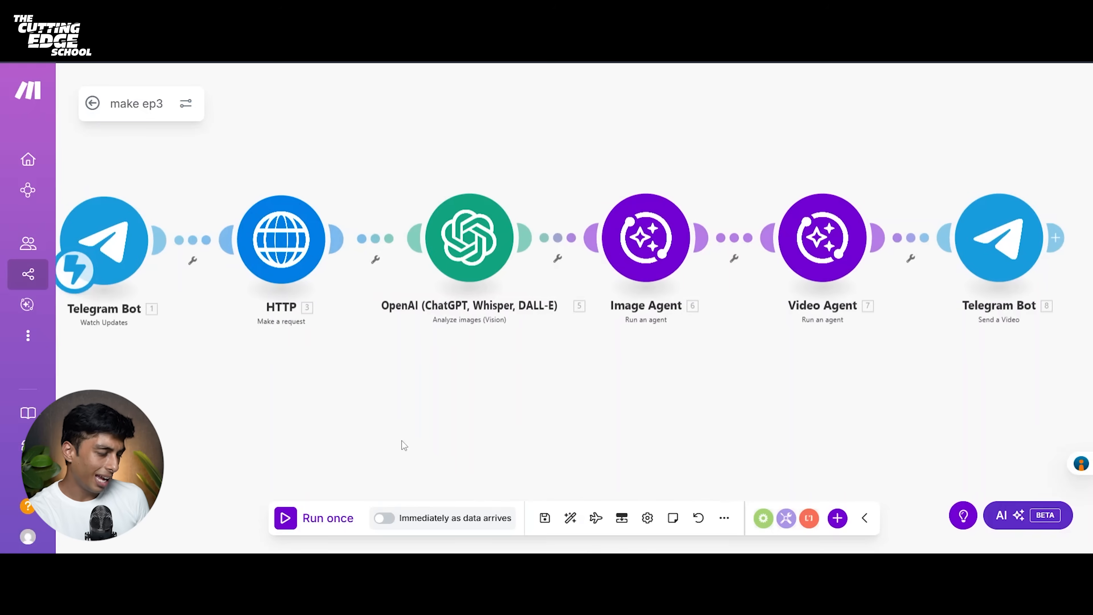
{"action": "scroll", "coordinate": [403, 445], "scroll_direction": "left", "scroll_amount": 1}
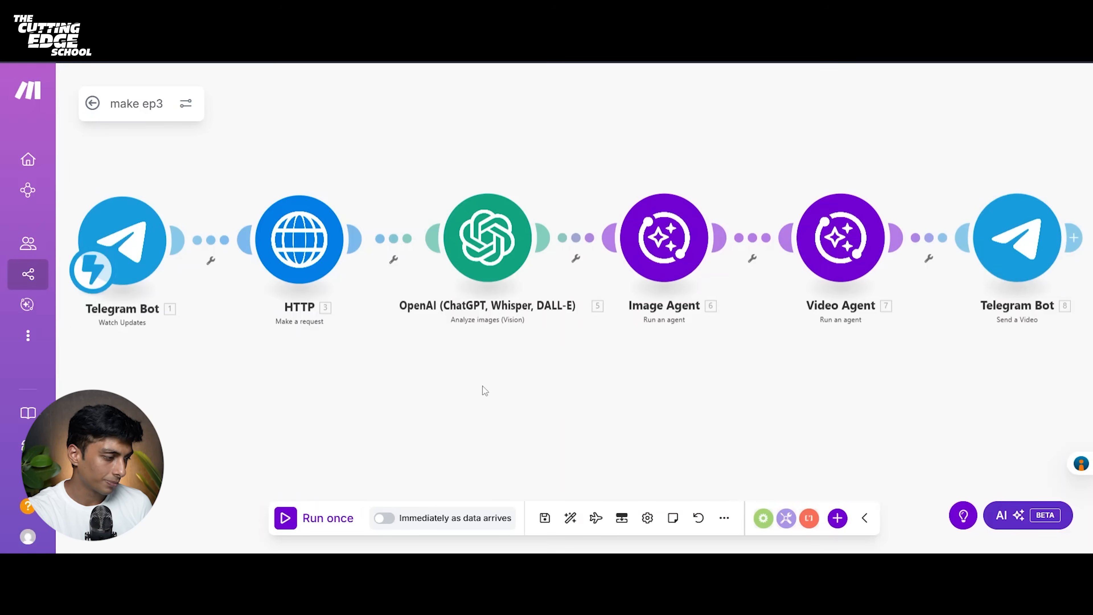
{"action": "scroll", "coordinate": [481, 385], "scroll_direction": "down", "scroll_amount": 1}
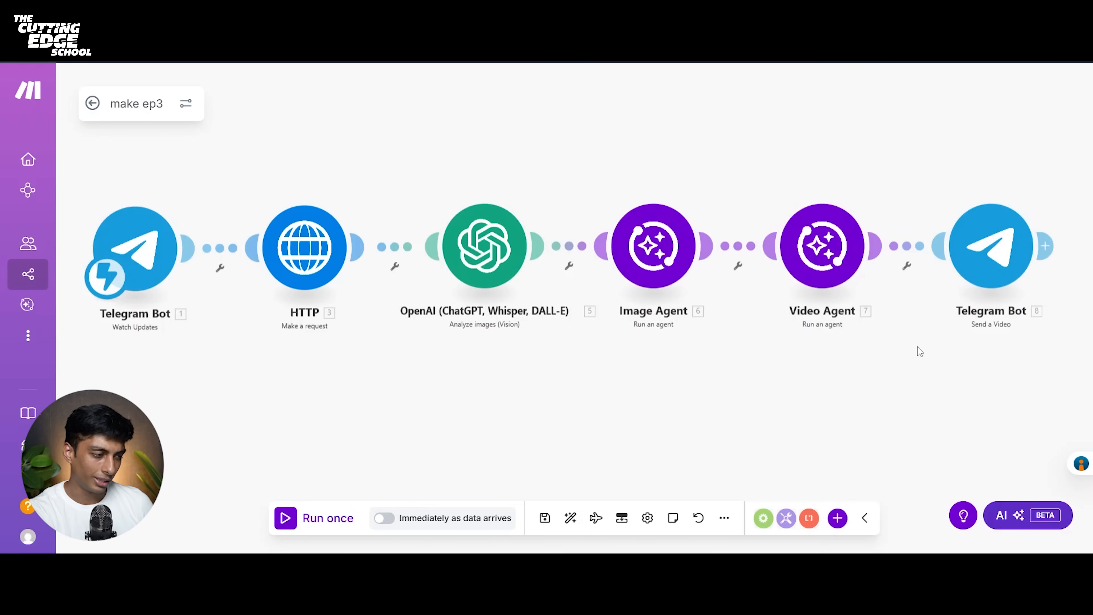
{"action": "scroll", "coordinate": [413, 402], "scroll_direction": "left", "scroll_amount": 1}
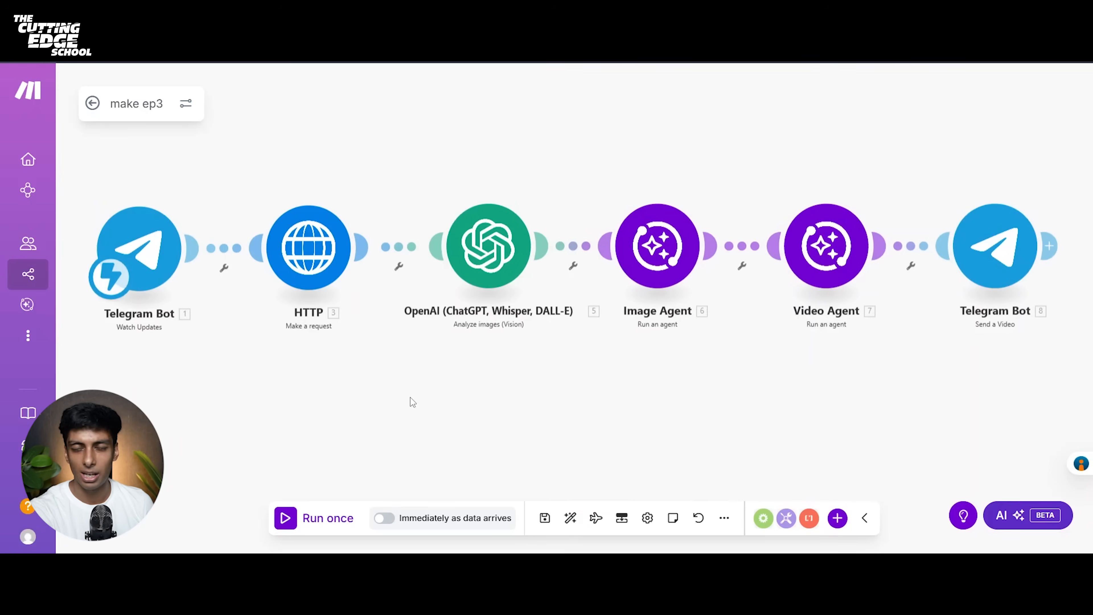